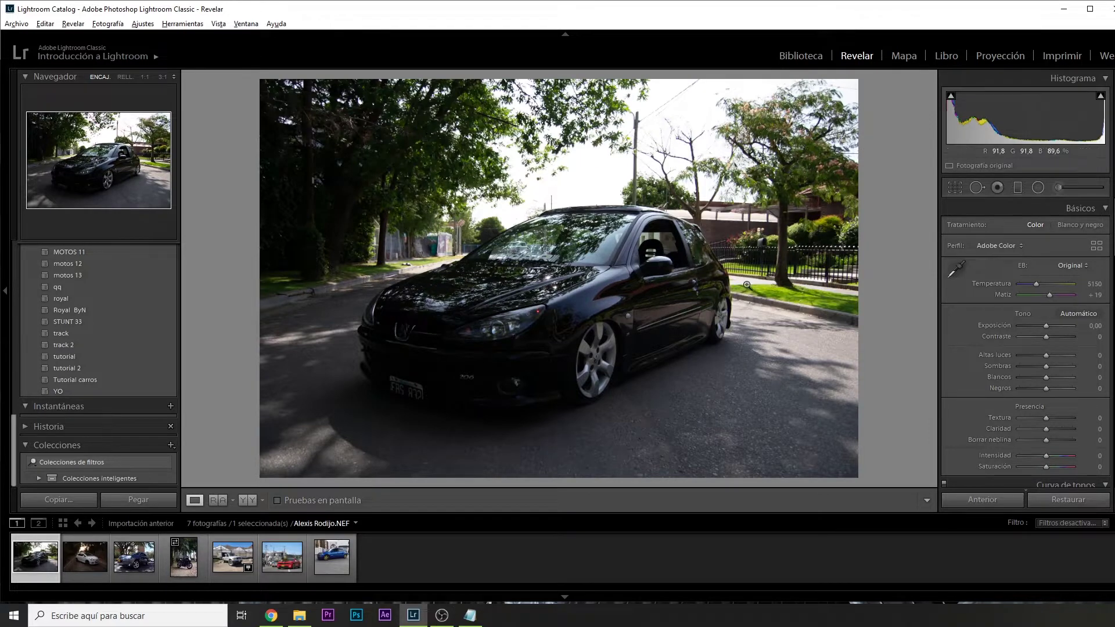
- Apply the 'camila' user preset to the black car photo for a contrasty, moodier look
scroll(145, 377, up, 5)
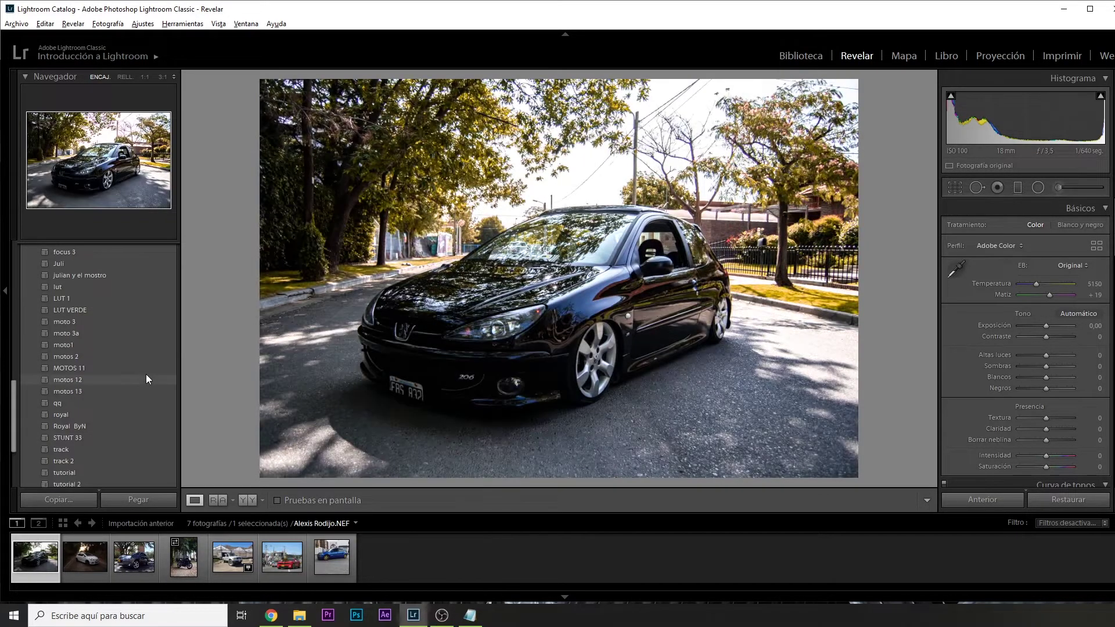
scroll(159, 346, up, 5)
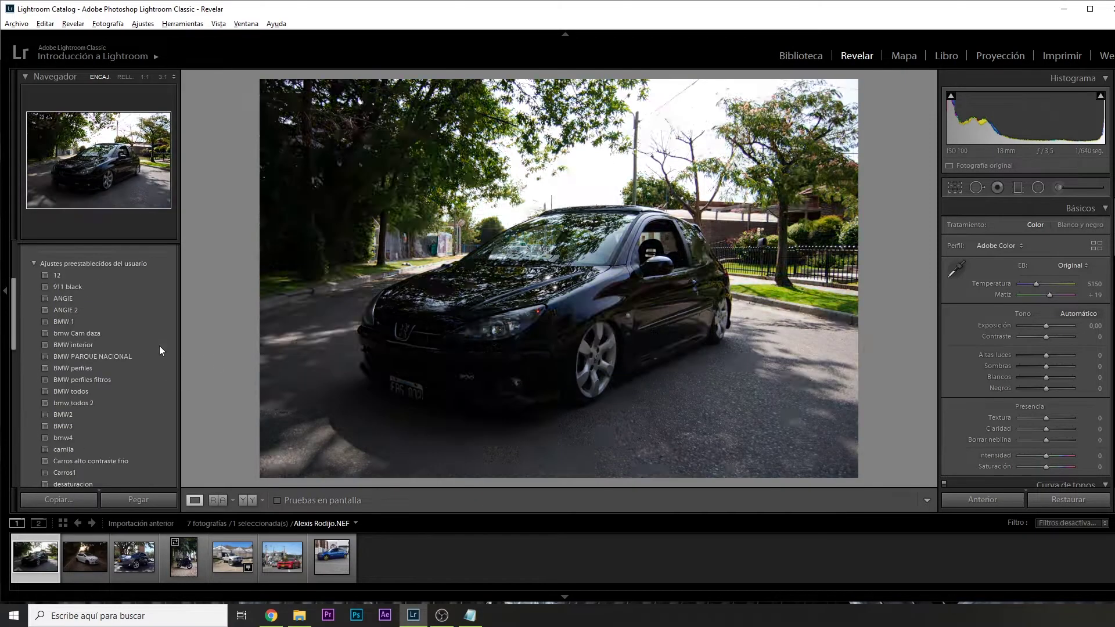
scroll(158, 346, up, 2)
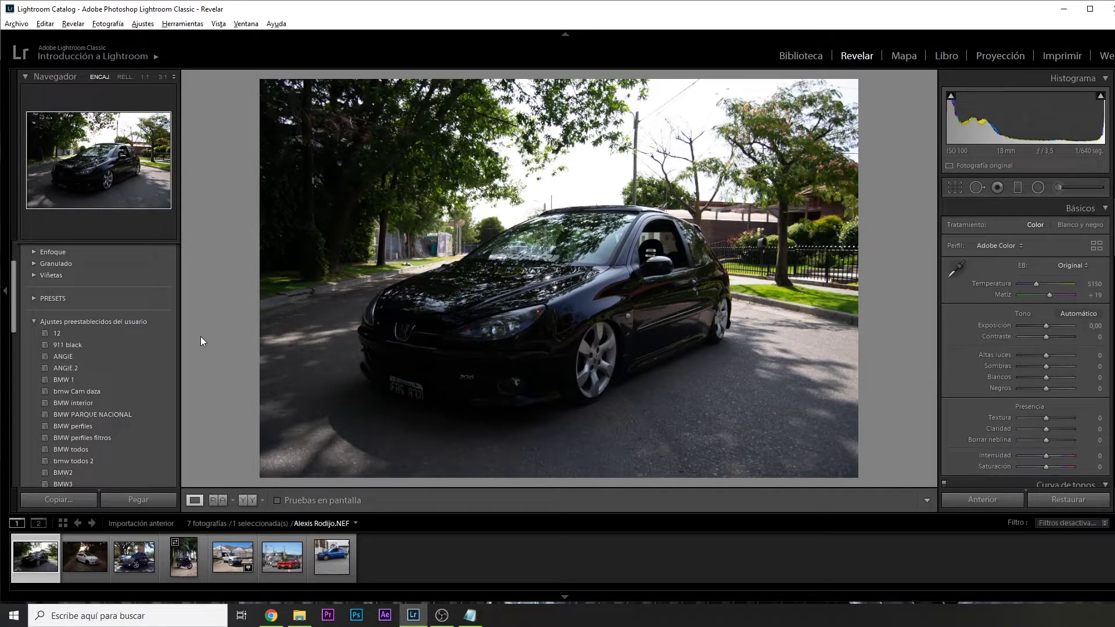
scroll(120, 340, down, 3)
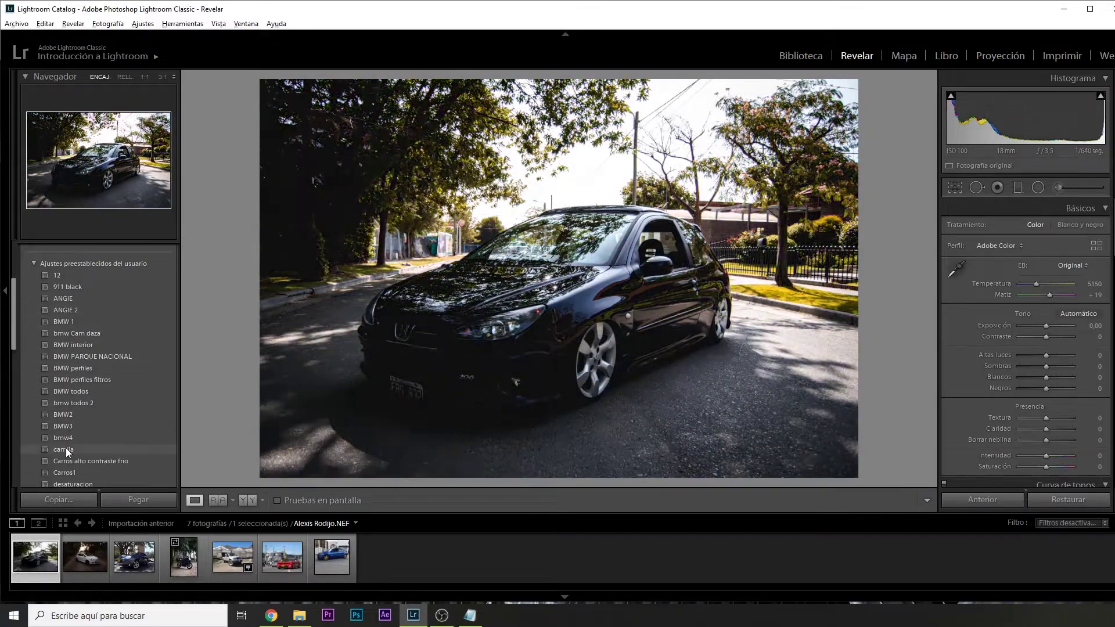
click(65, 449)
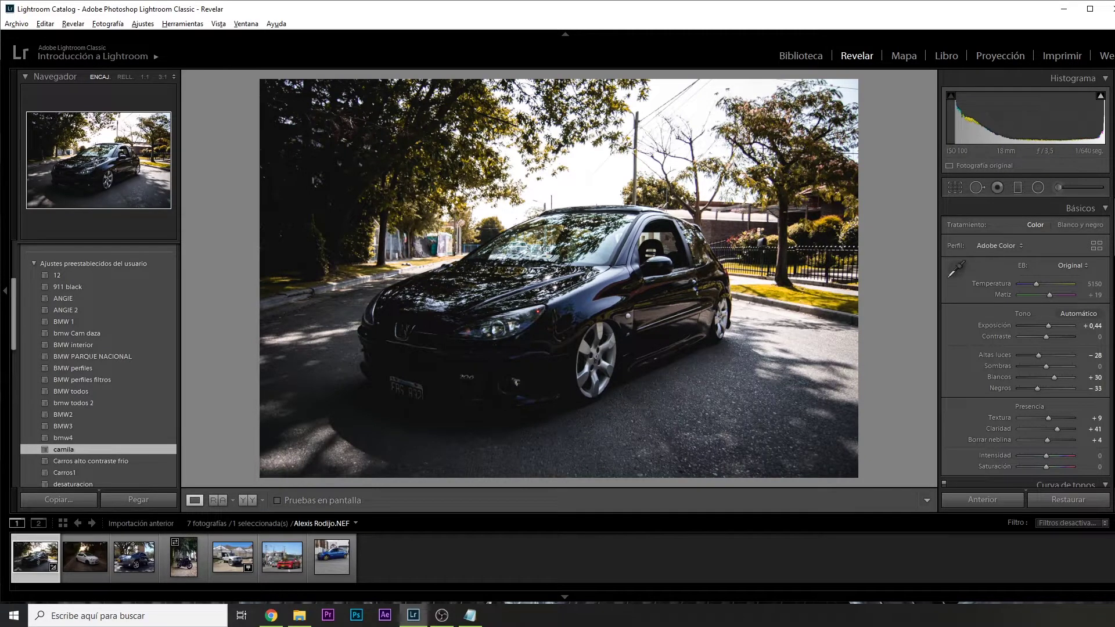
- Brighten exposure slightly, lift shadows, pull down highlights and add clarity in Basic
key(shift+m)
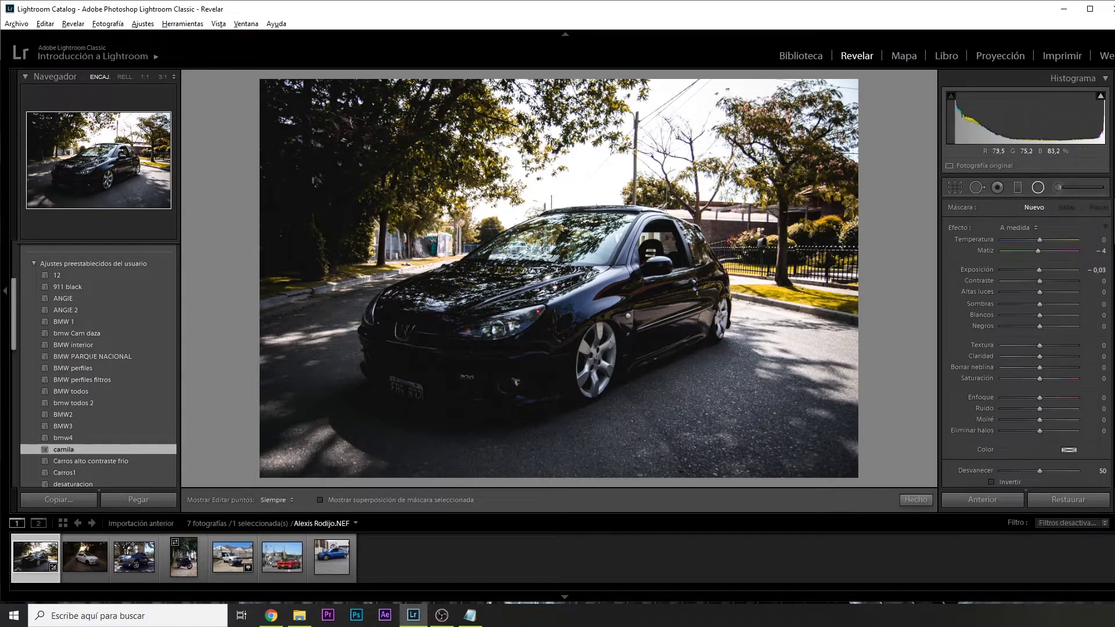
key(shift+m)
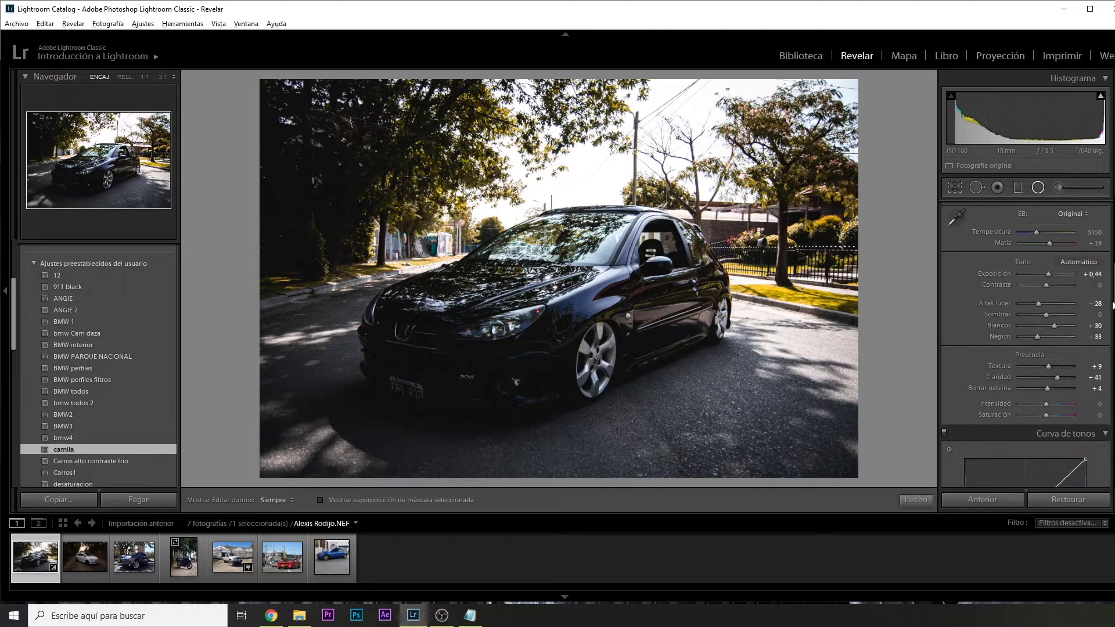
drag(1046, 273, 1046, 274)
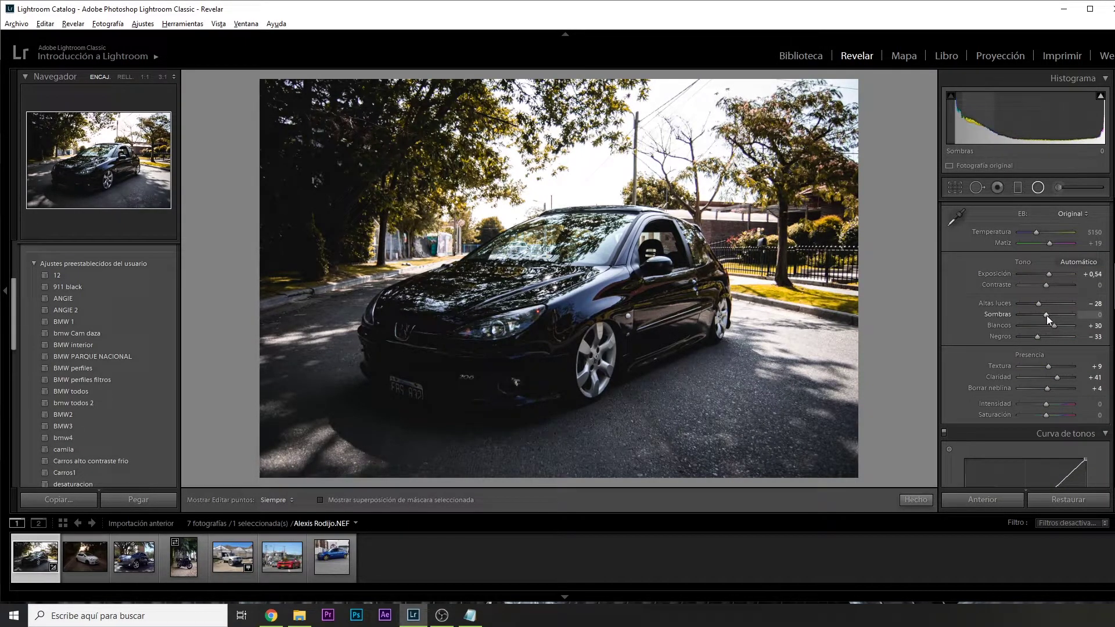
drag(1046, 315, 1065, 325)
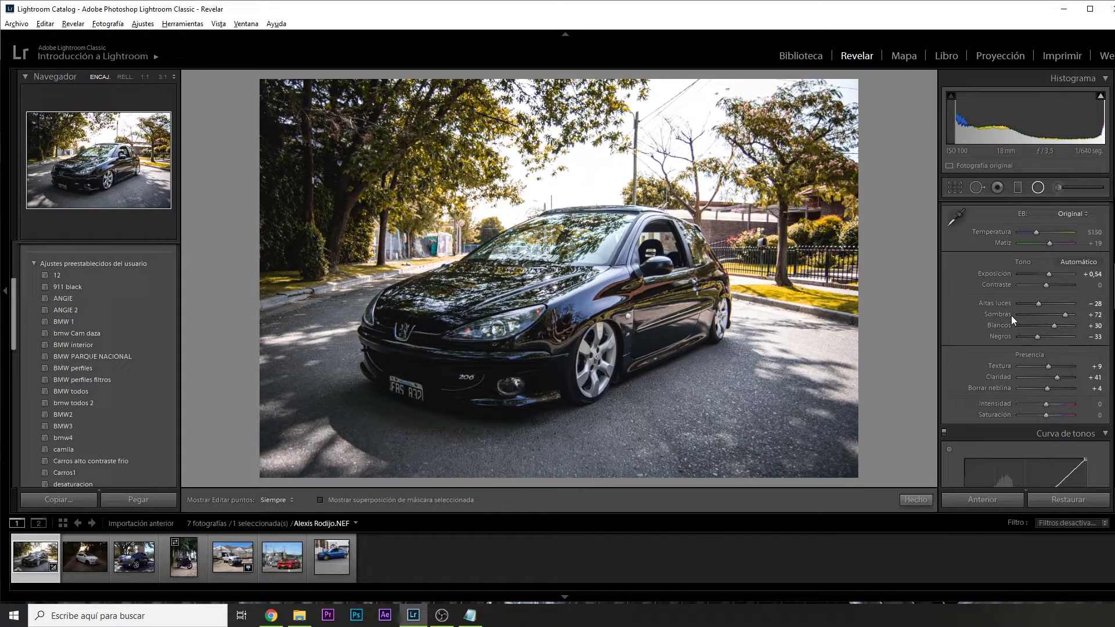
mouse_move(1042, 303)
mouse_down()
mouse_move(1015, 304)
mouse_move(1023, 325)
mouse_move(1051, 330)
mouse_up()
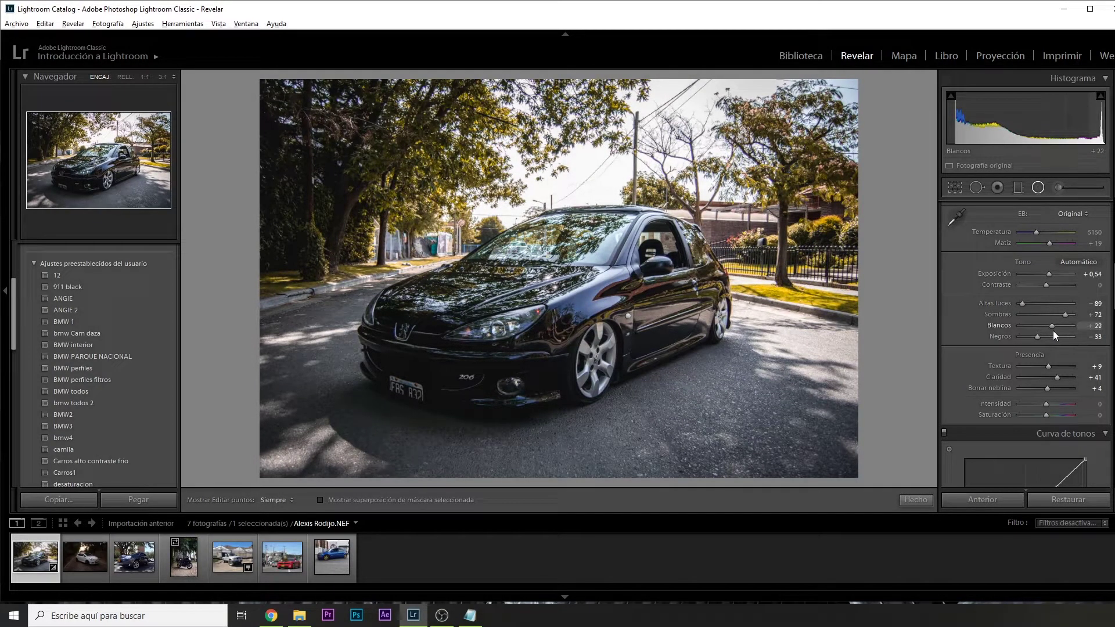
drag(1057, 377, 1060, 378)
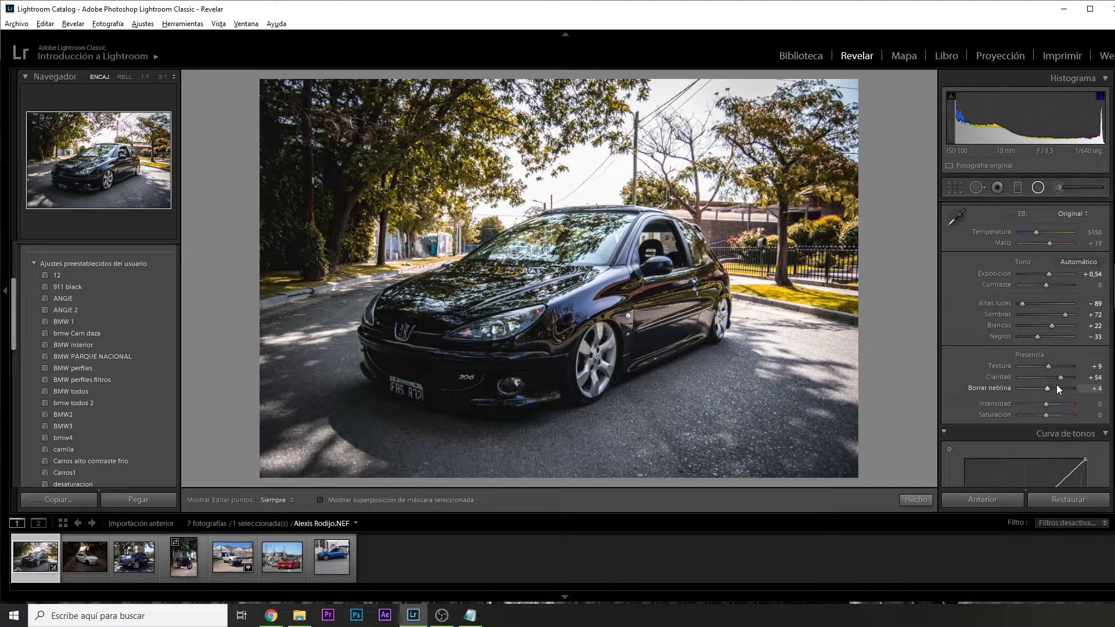
- Set the vignette amount to -30 and draw a graduated filter across the sky
scroll(1074, 353, down, 10)
scroll(1074, 356, down, 5)
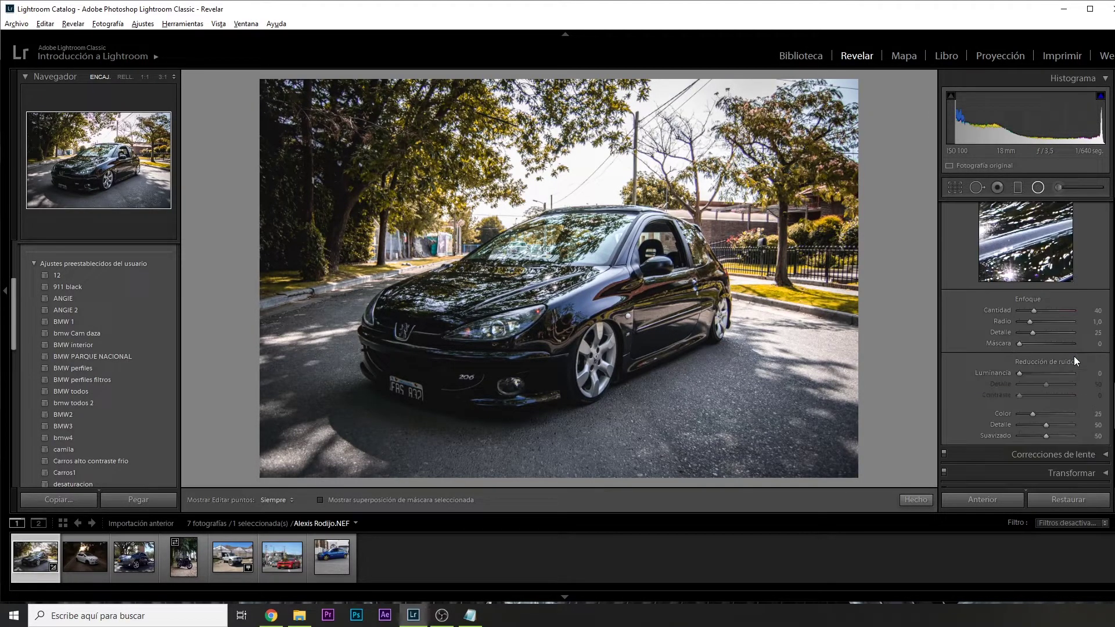
scroll(1074, 356, down, 5)
drag(1046, 372, 1038, 374)
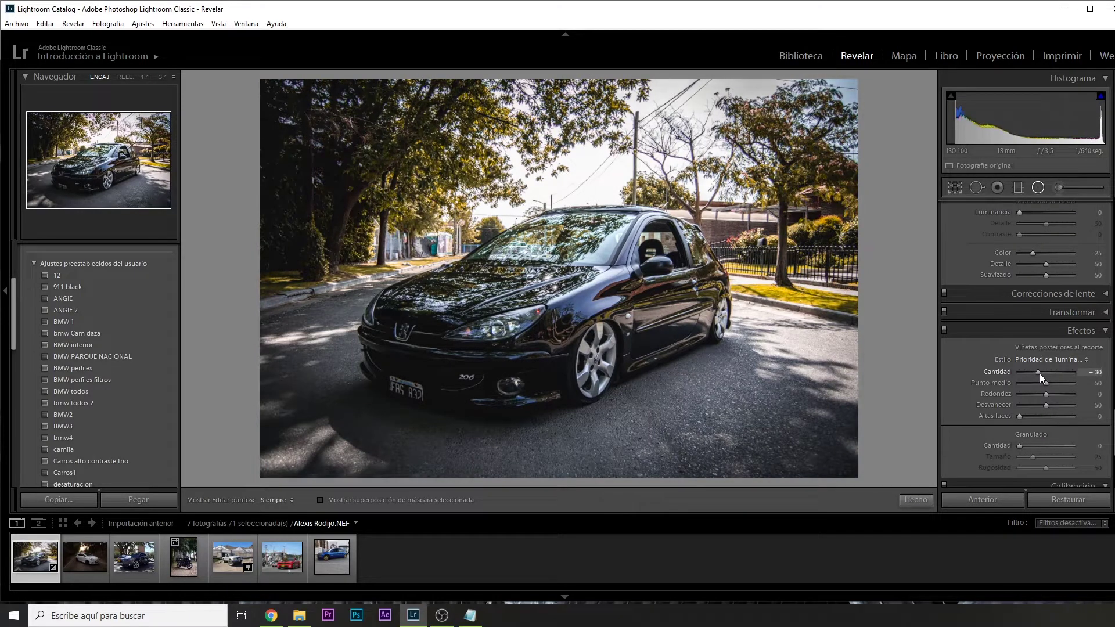
click(1017, 187)
drag(592, 129, 599, 252)
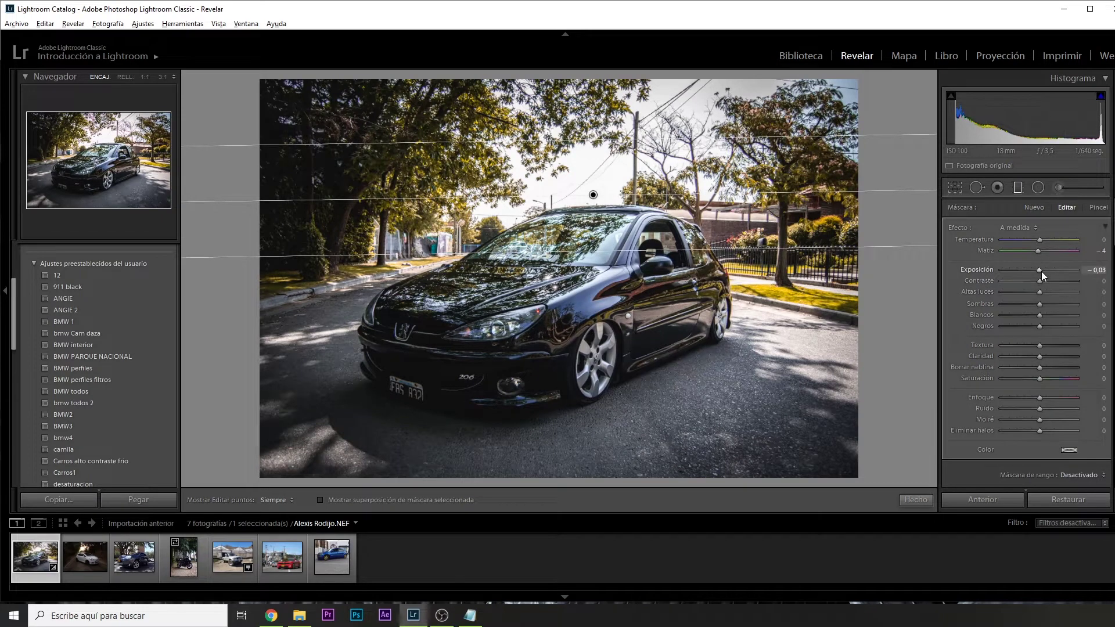
- Angle and reposition the graduated filter over the trees and sky, raising its exposure
mouse_move(1040, 270)
mouse_down()
mouse_move(1006, 295)
mouse_move(1033, 300)
mouse_up()
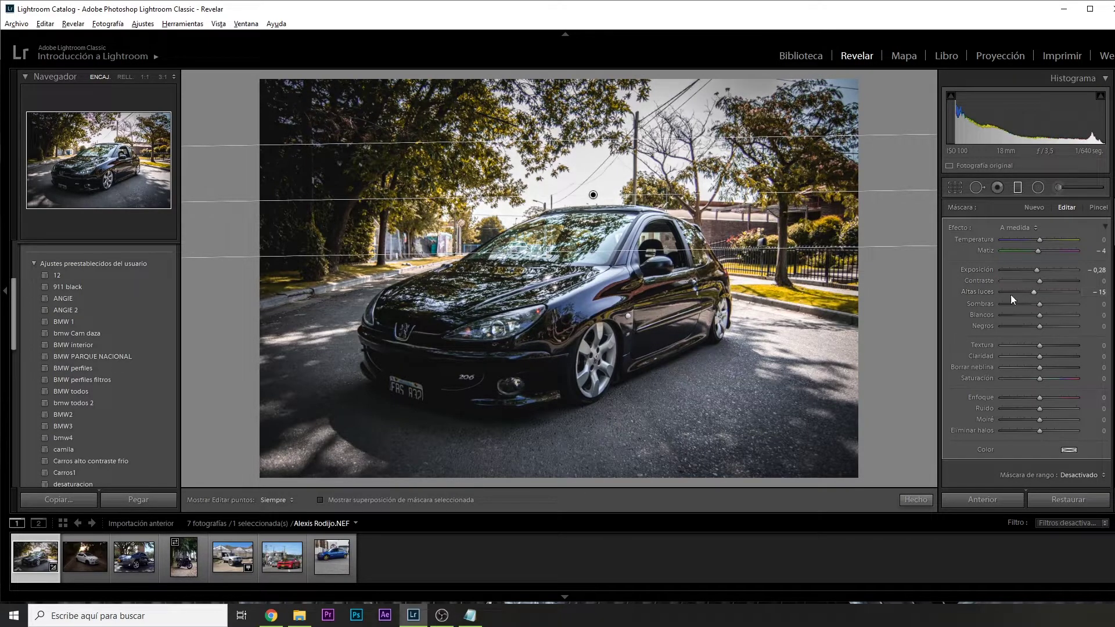
drag(895, 193, 907, 239)
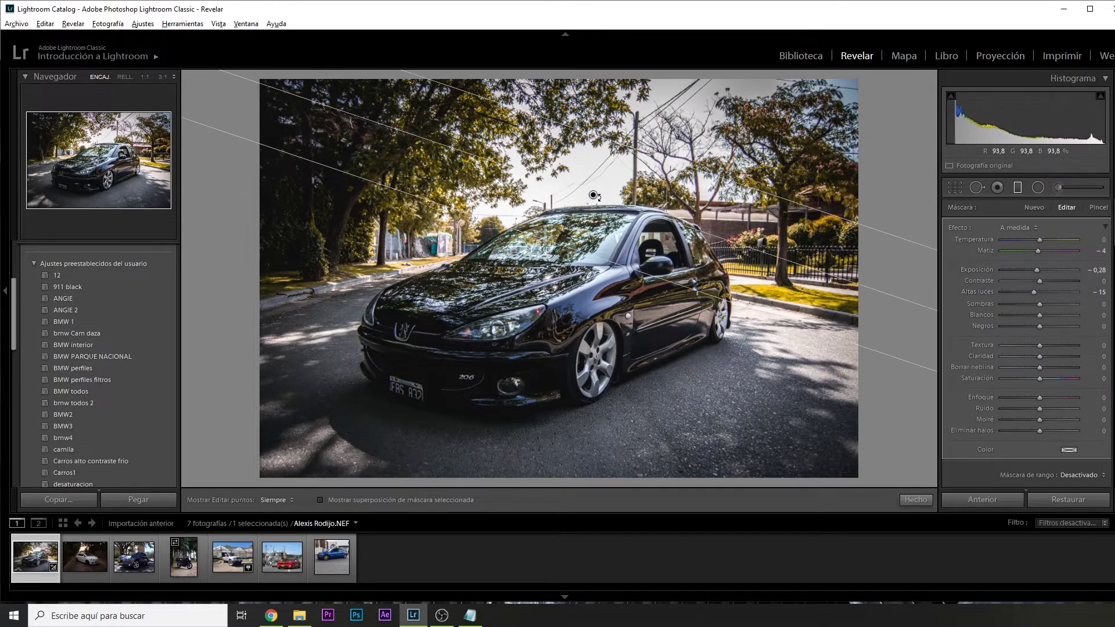
drag(593, 194, 662, 187)
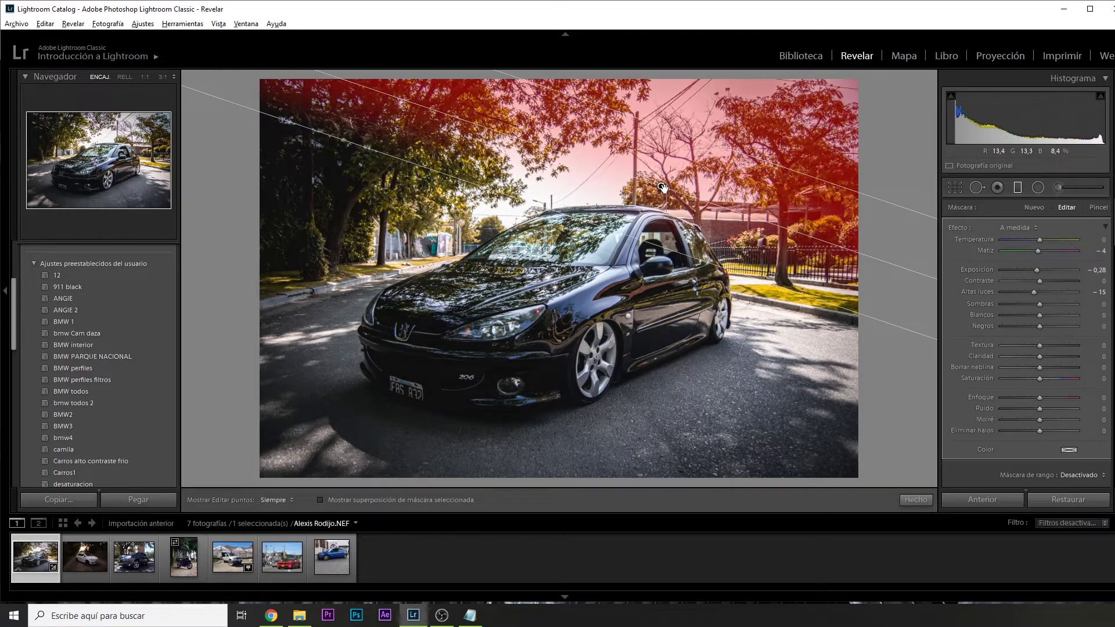
drag(535, 144, 529, 172)
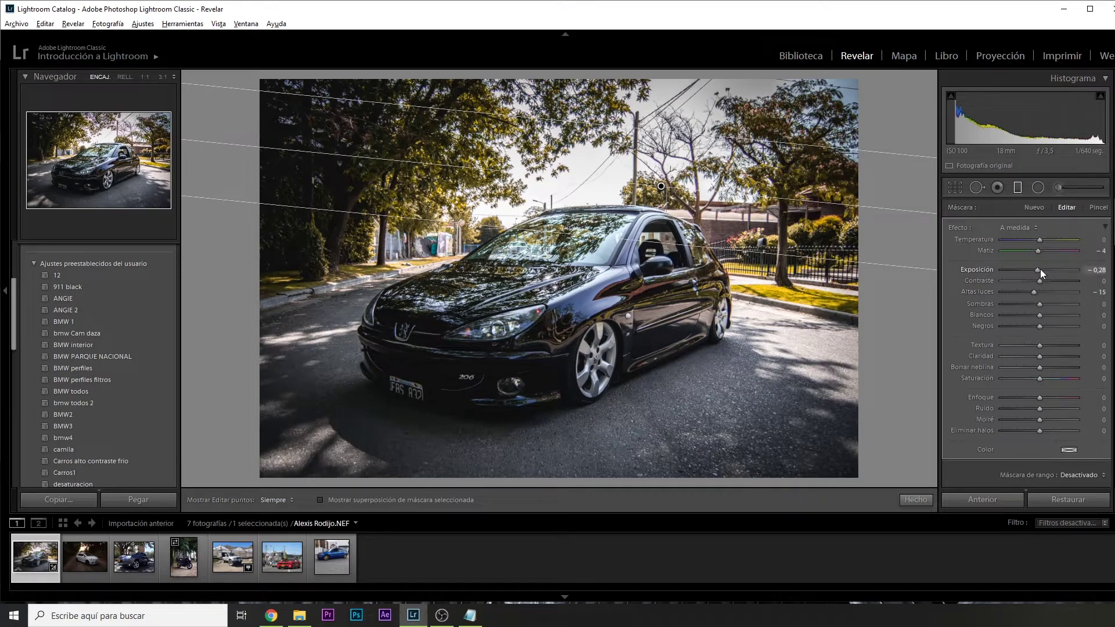
drag(1040, 269, 1055, 274)
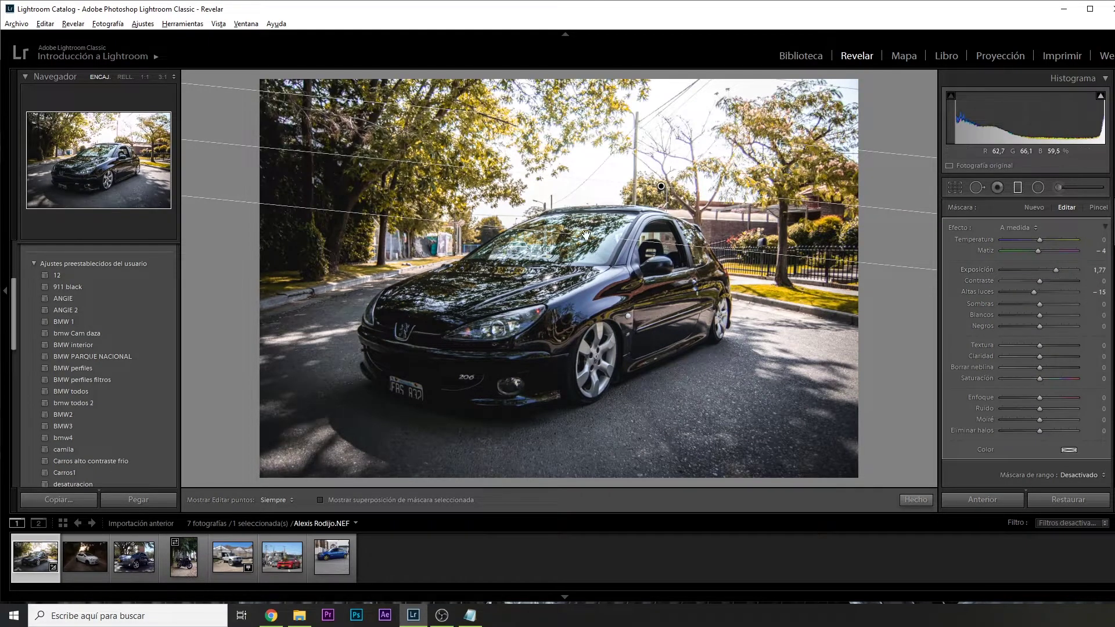
drag(575, 235, 575, 299)
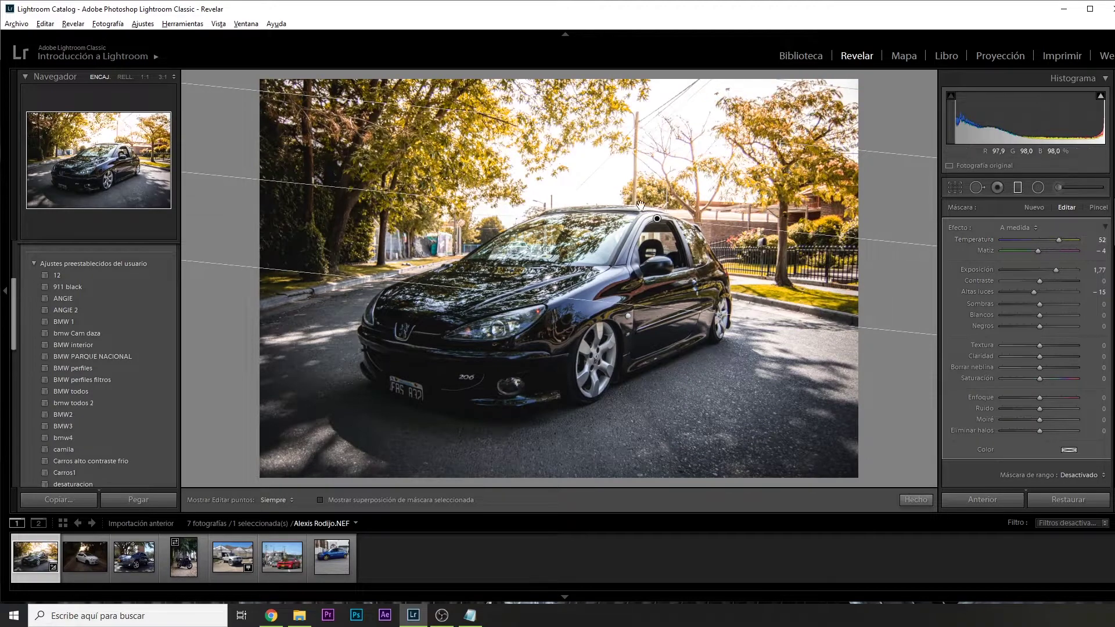
drag(640, 205, 751, 159)
drag(850, 183, 859, 216)
mouse_move(626, 213)
mouse_down()
mouse_move(492, 348)
mouse_move(519, 301)
mouse_up()
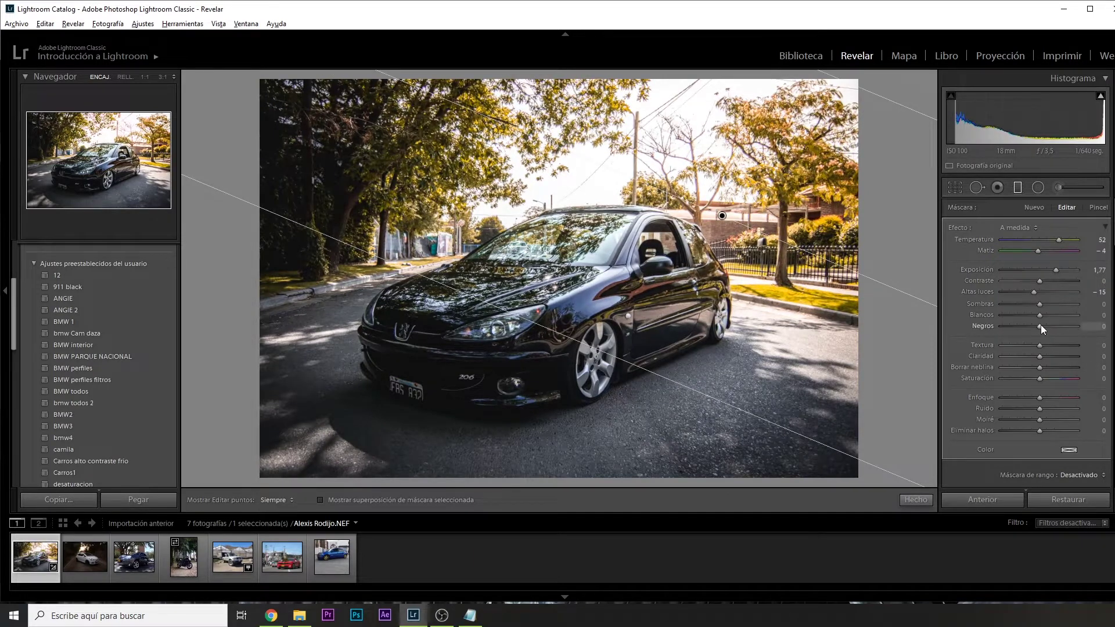
- Adjust the graduated filter's blacks and reduce its whites
drag(1041, 328, 1058, 341)
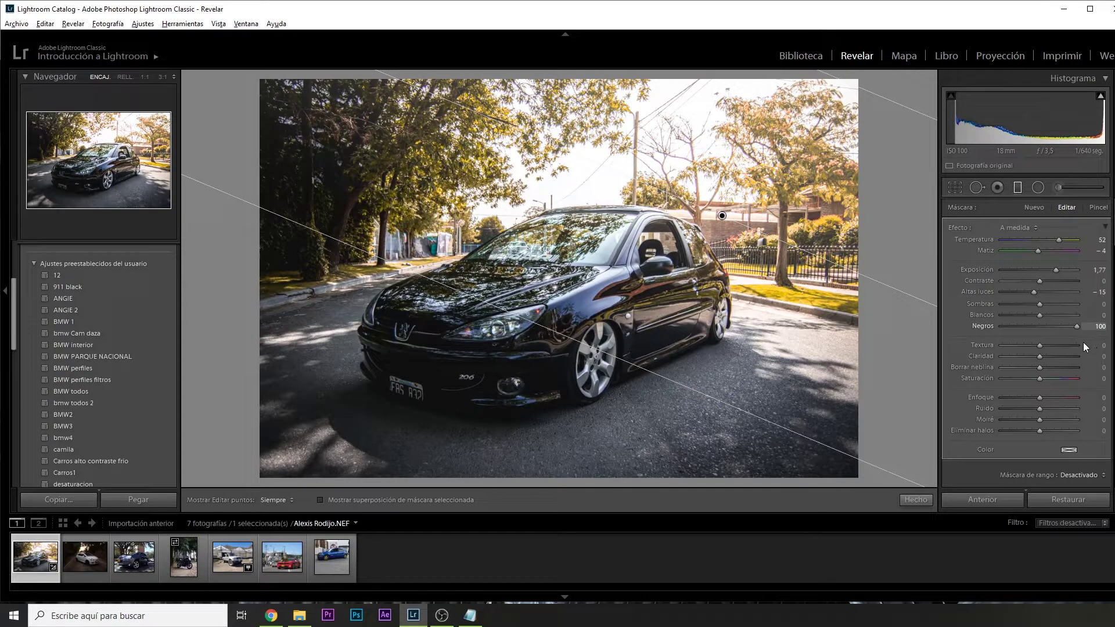
mouse_move(1039, 315)
mouse_down()
mouse_move(1023, 318)
mouse_move(1026, 306)
mouse_move(1053, 306)
mouse_move(1003, 291)
mouse_move(1037, 293)
mouse_up()
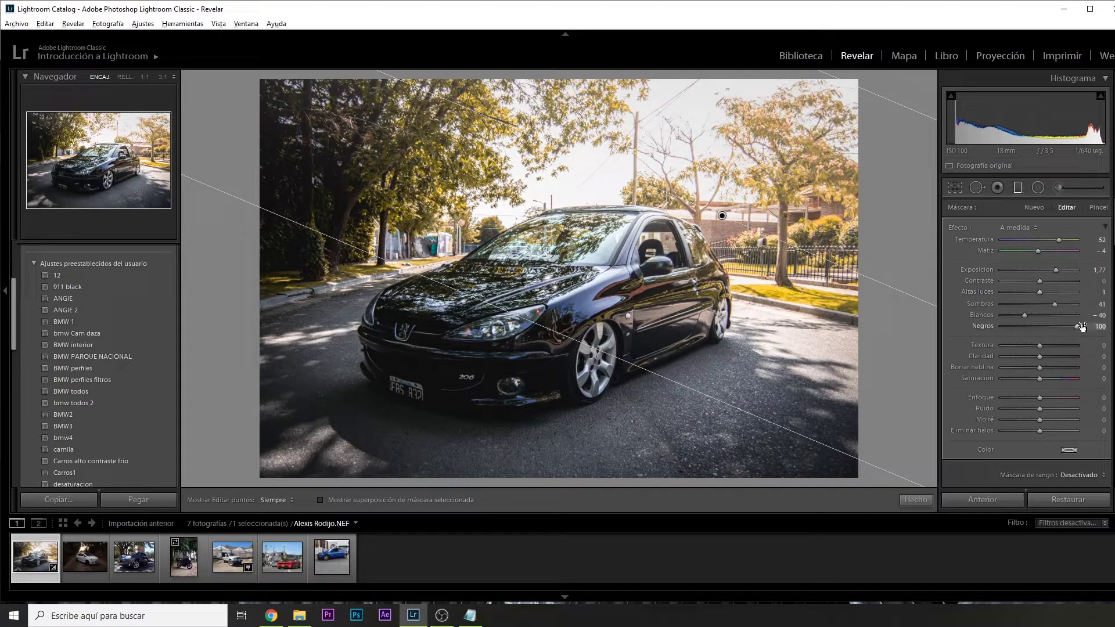
drag(1064, 329, 1049, 328)
mouse_move(724, 237)
mouse_down()
mouse_move(735, 212)
mouse_move(674, 170)
mouse_up()
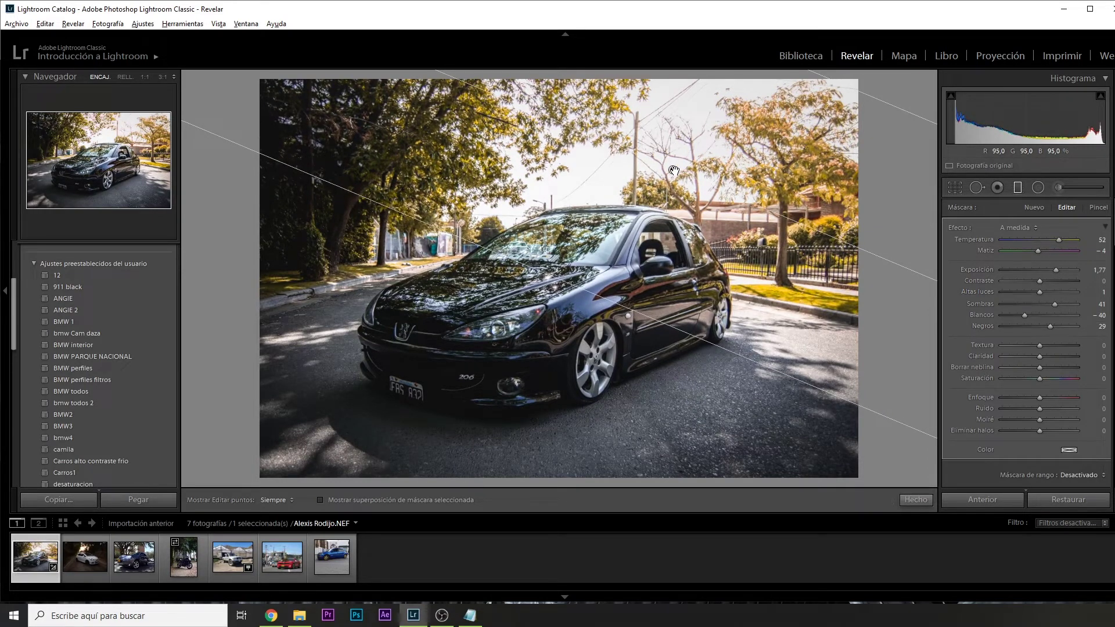
key(k)
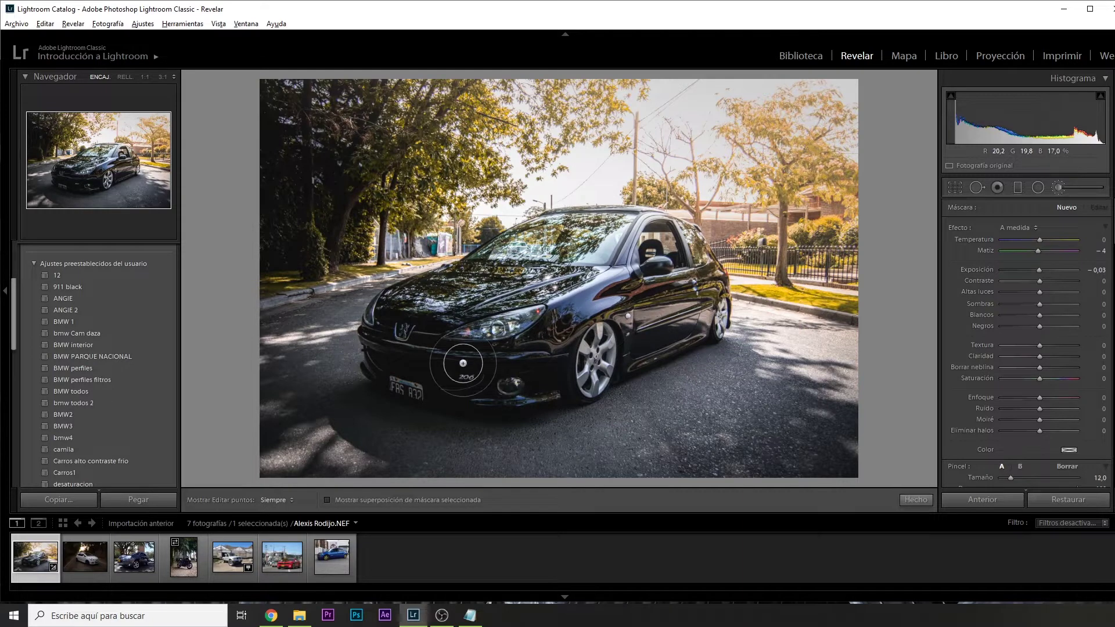
- Brush raised exposure over the Peugeot's front and hood
scroll(505, 334, up, 1)
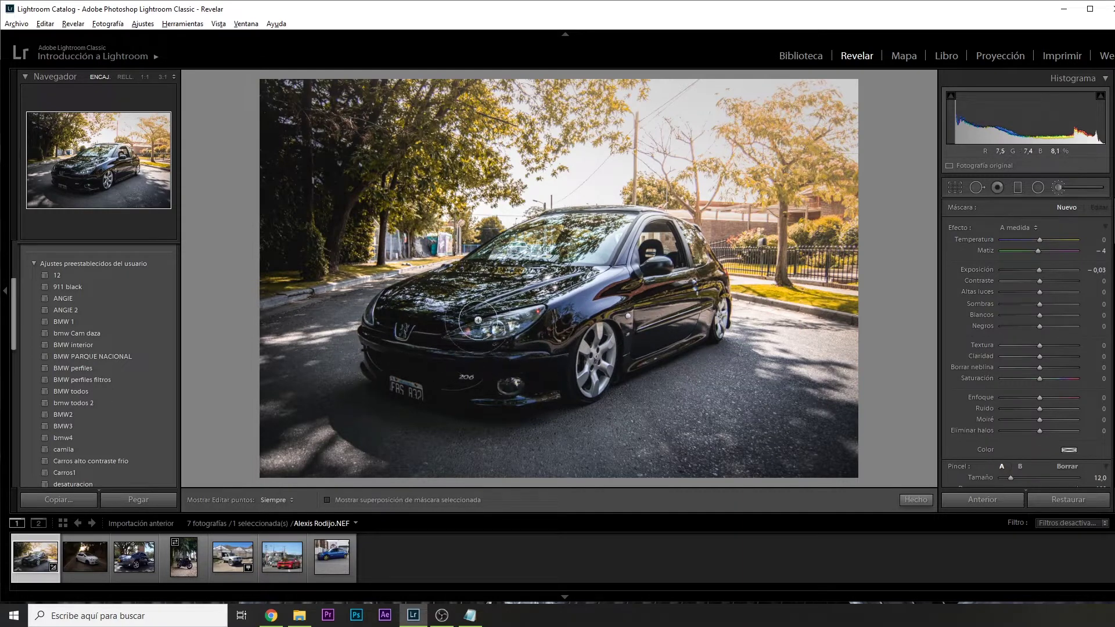
key(h)
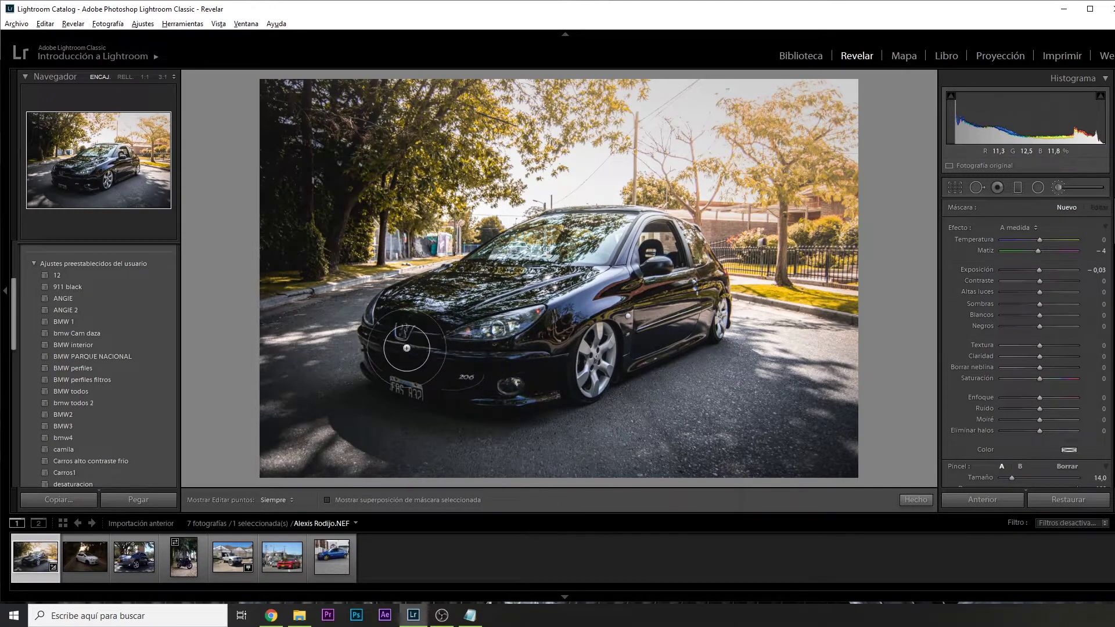
scroll(403, 353, up, 2)
drag(403, 353, 557, 348)
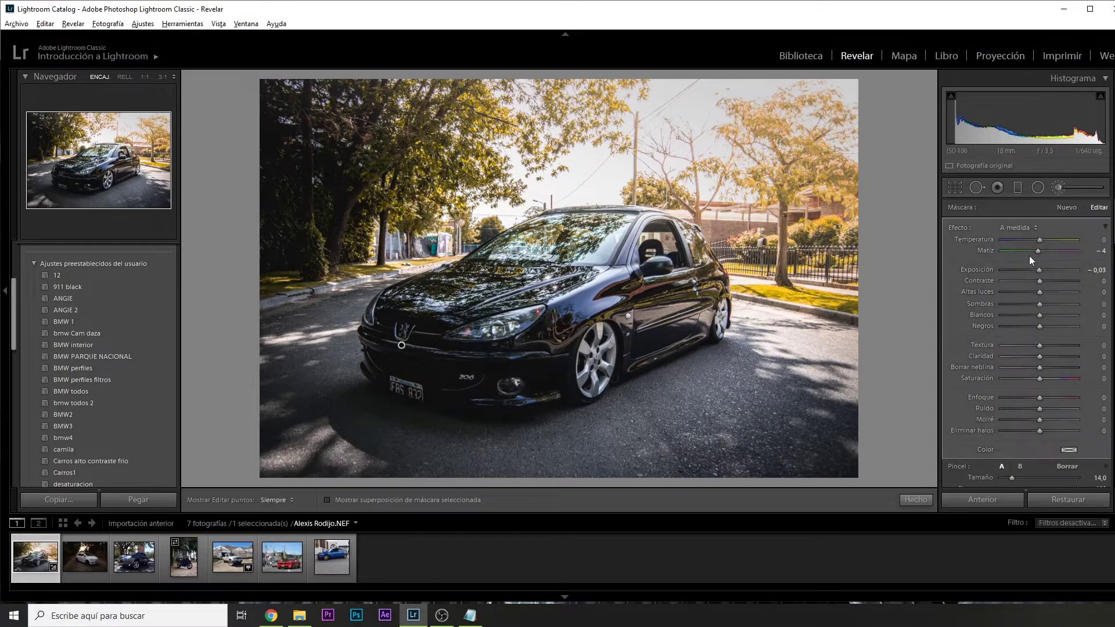
drag(1043, 269, 1044, 268)
drag(1049, 269, 1048, 303)
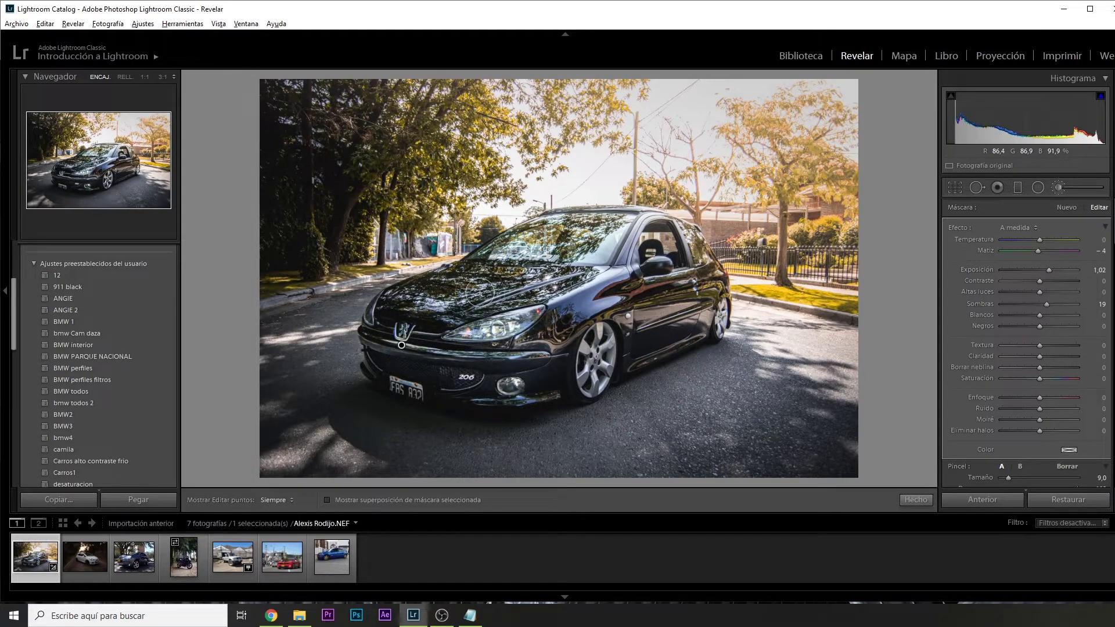
key(h)
mouse_move(442, 294)
mouse_down()
mouse_move(500, 314)
mouse_move(697, 287)
mouse_up()
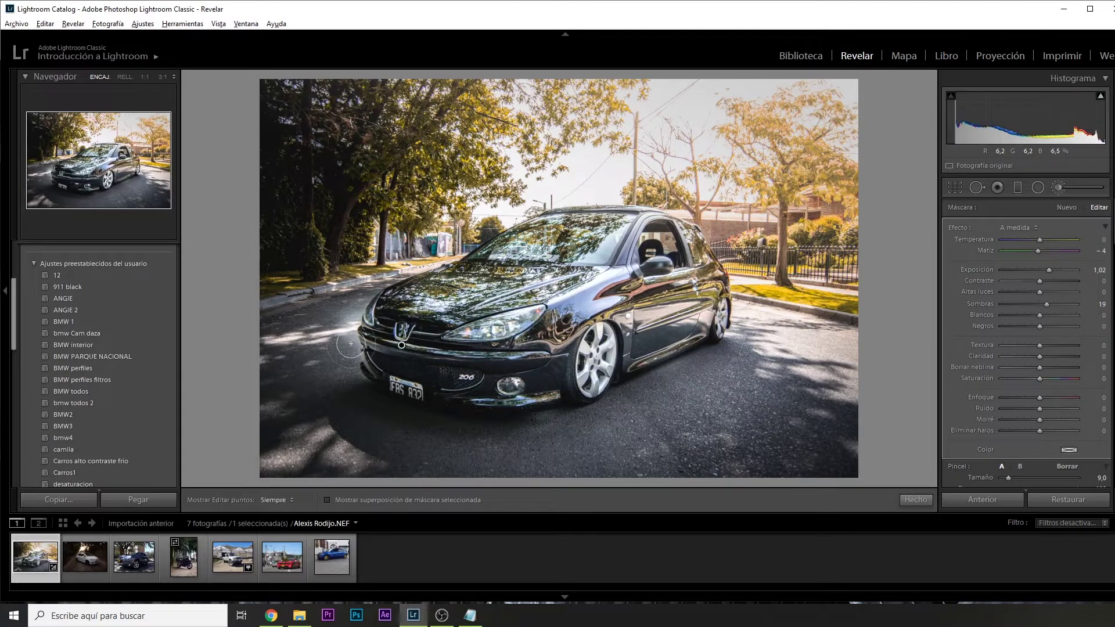
- Shrink the brush, ease back exposure, and add dehaze and saturation to the brushed area
drag(1008, 477, 1003, 477)
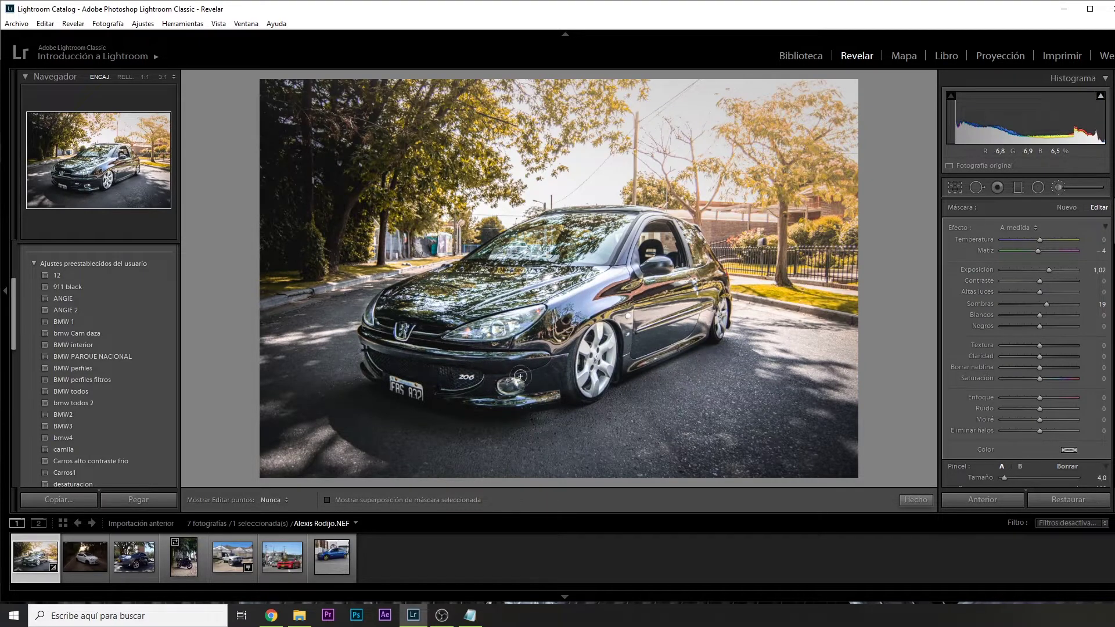
key(h)
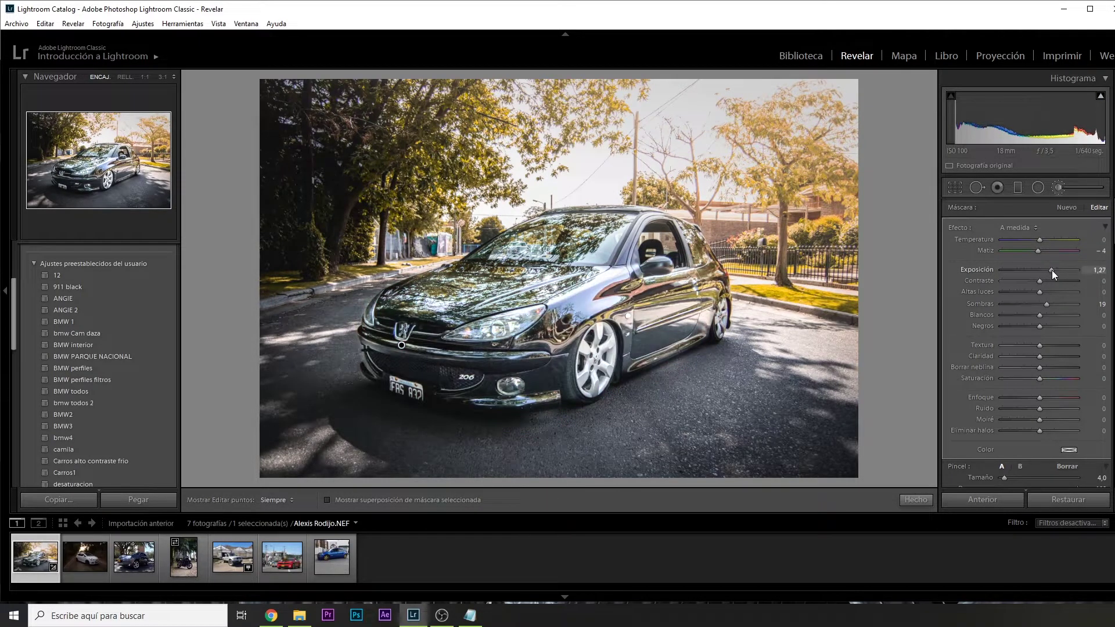
drag(1049, 270, 1045, 270)
drag(1039, 378, 1042, 367)
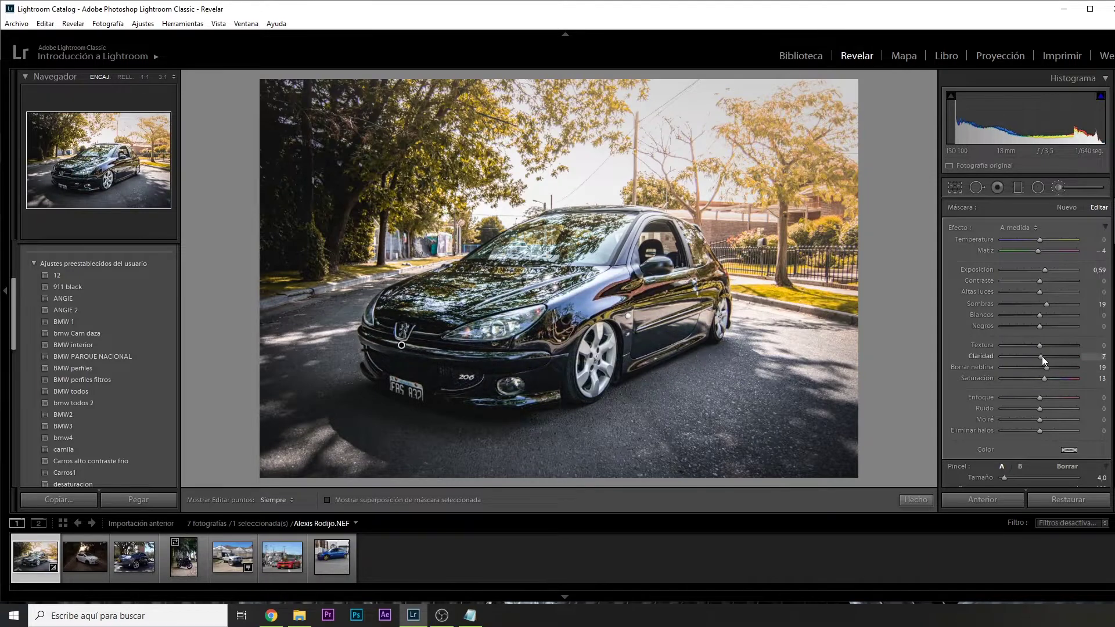
click(1037, 187)
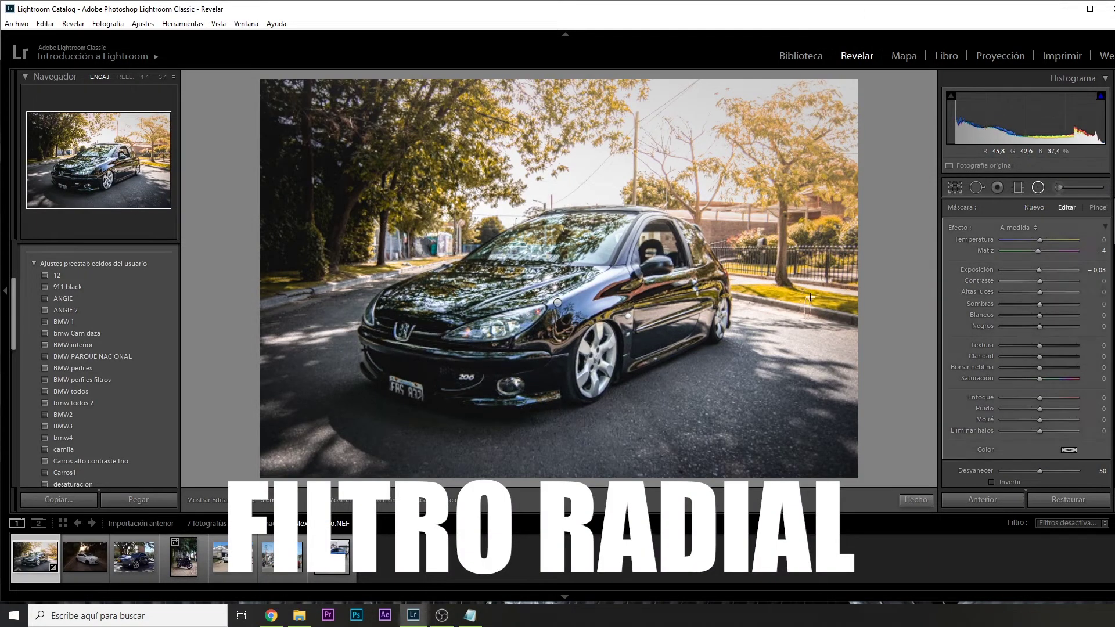
- Fit a radial filter around the Peugeot that strongly lowers sharpness outside it
drag(562, 312, 807, 308)
key(Delete)
click(811, 344)
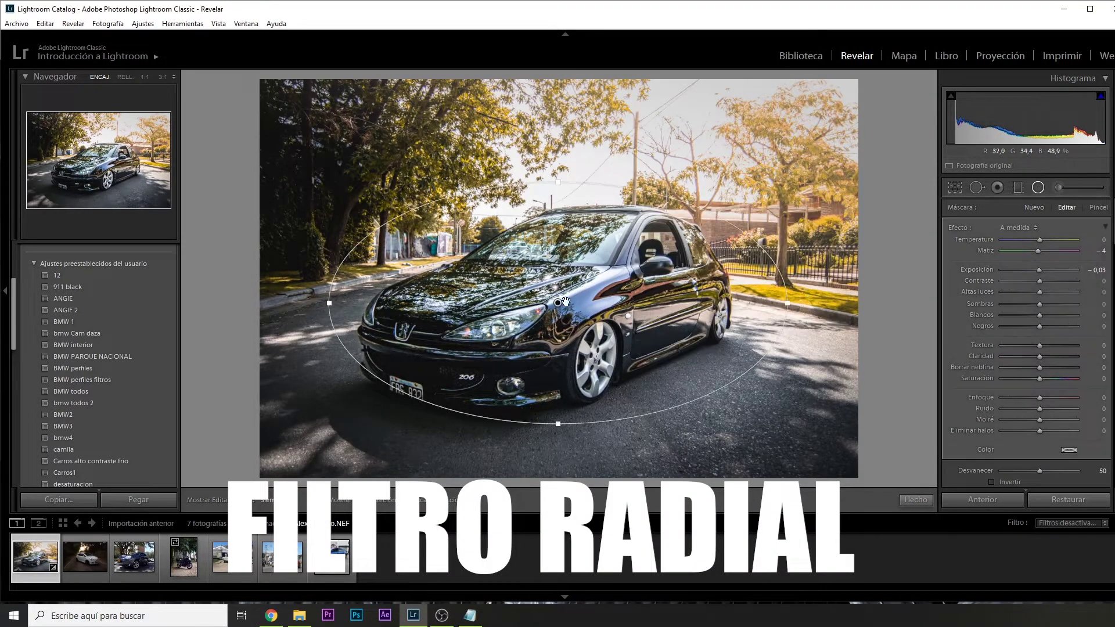
mouse_move(1039, 270)
mouse_down()
mouse_move(1027, 270)
mouse_move(1038, 270)
mouse_up()
drag(1039, 397, 1028, 397)
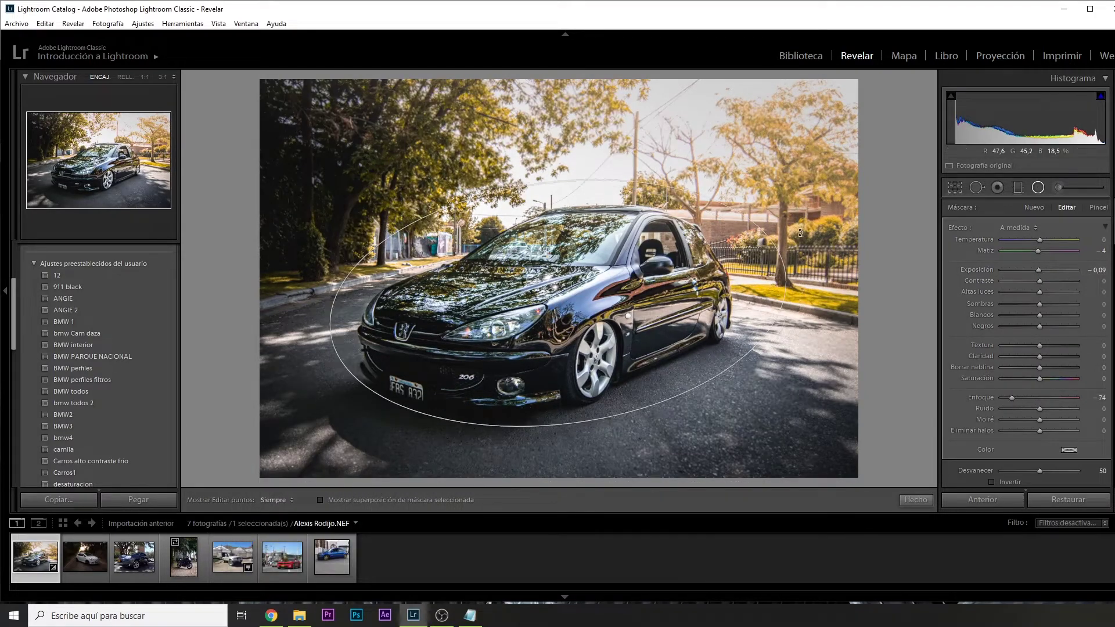
drag(789, 313, 772, 255)
drag(1028, 397, 1011, 397)
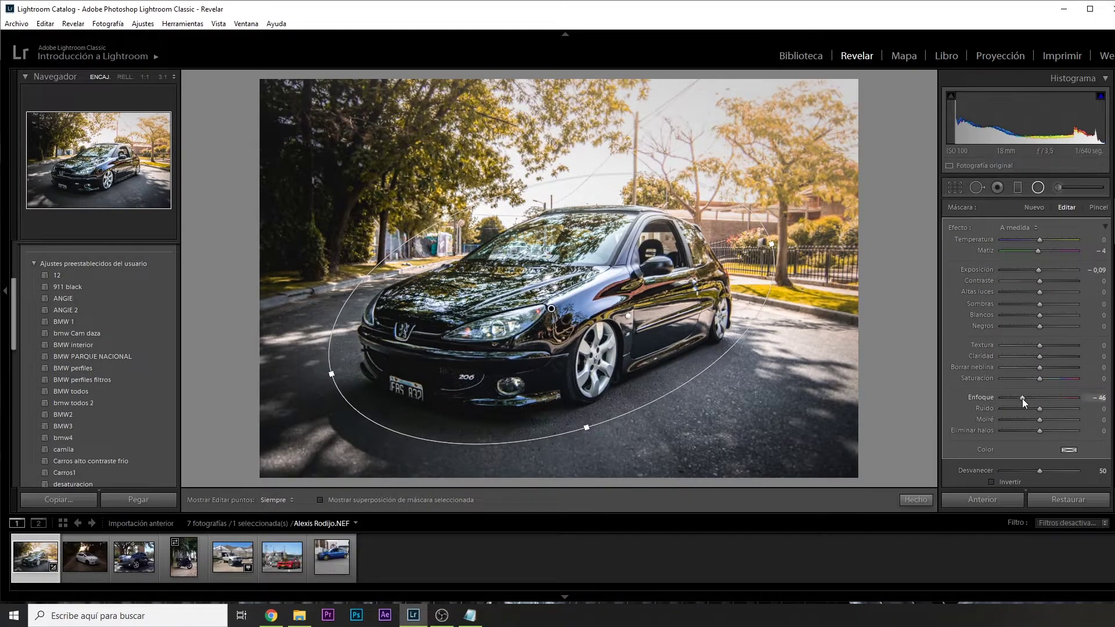
click(1037, 187)
- Compare before and after side by side, then reset and undo to toggle the original
click(248, 500)
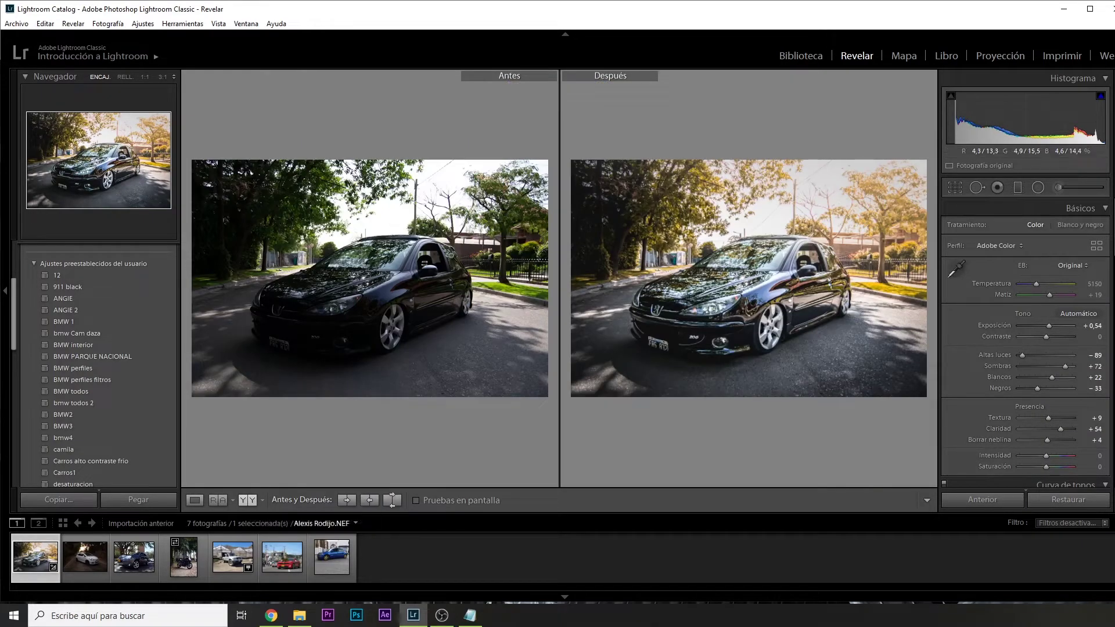
click(417, 258)
mouse_move(343, 281)
mouse_down()
mouse_move(369, 108)
mouse_move(393, 298)
mouse_up()
click(393, 299)
key(y)
click(1055, 501)
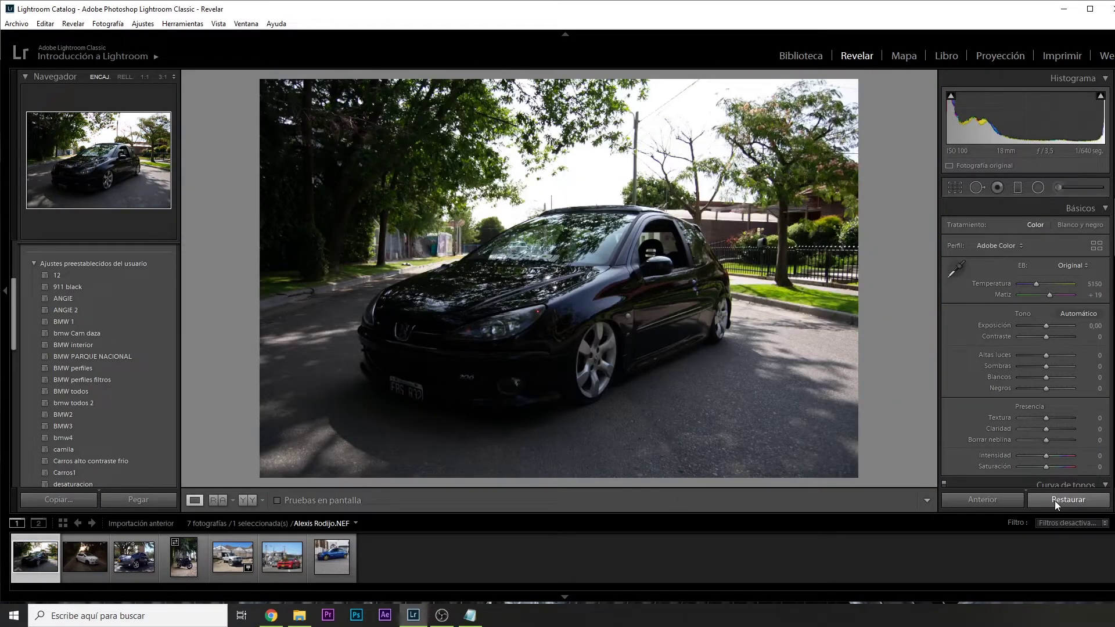
key(ctrl+z)
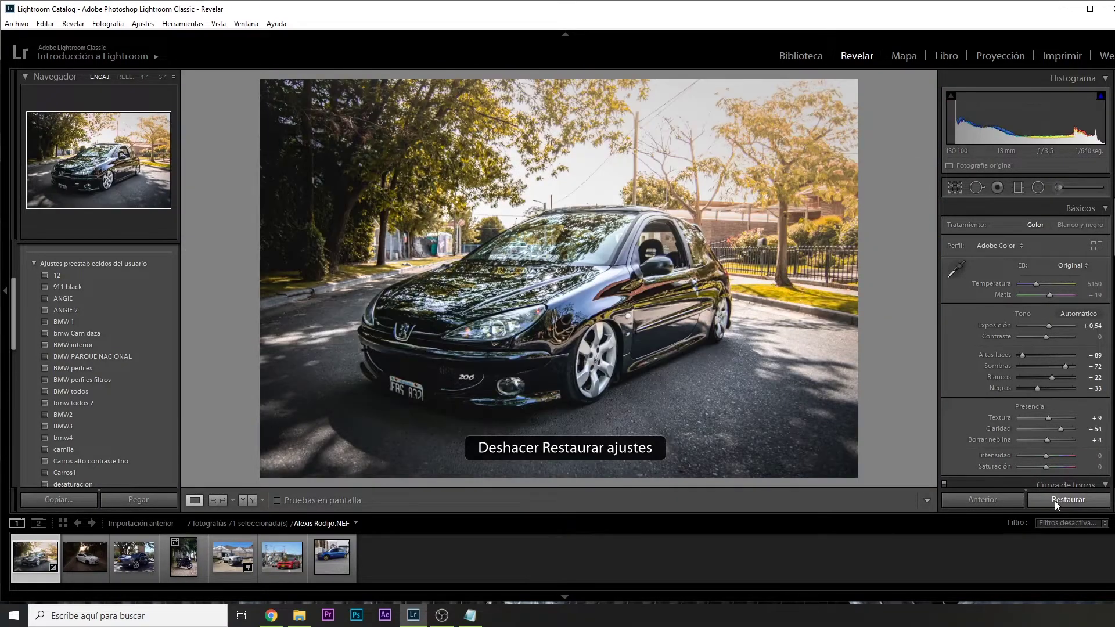
click(1055, 501)
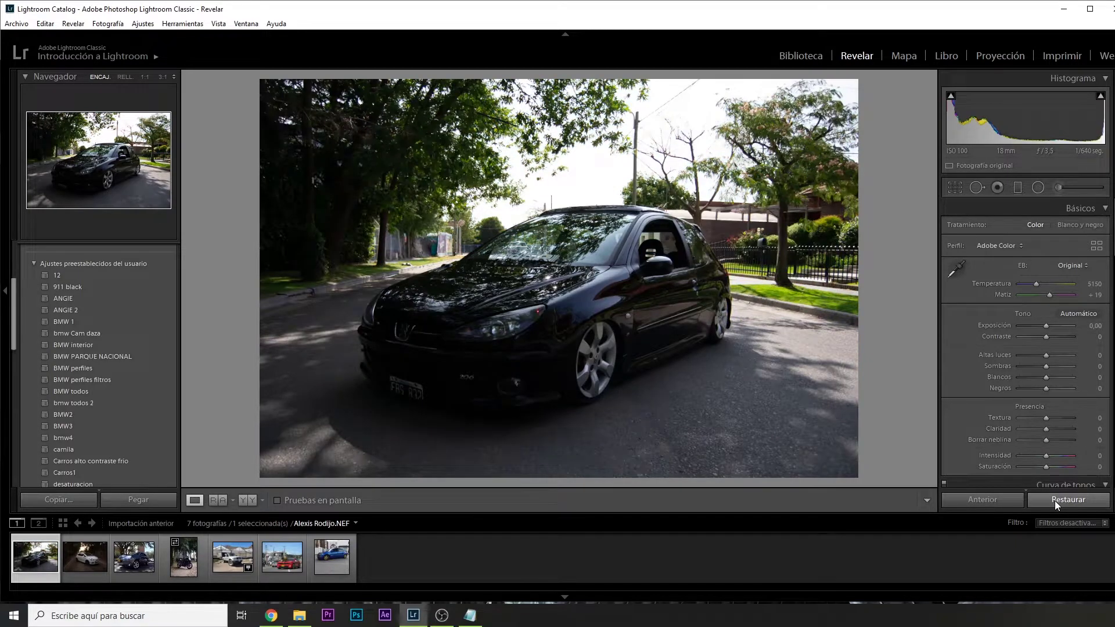
key(ctrl+z)
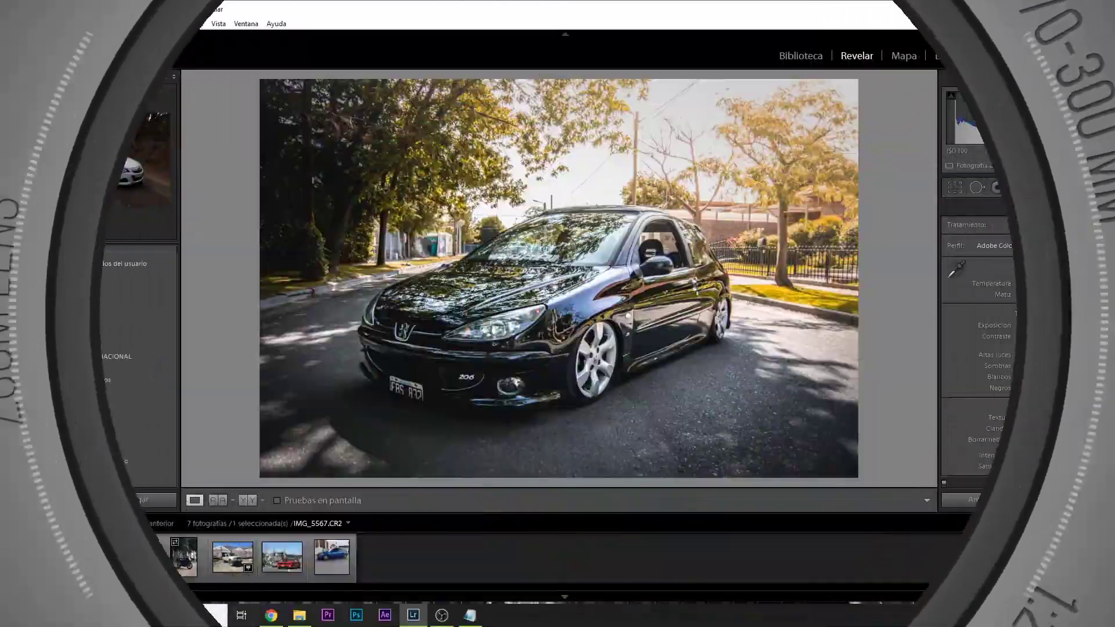
- Load the white Opel photo from the filmstrip's second thumbnail
click(81, 566)
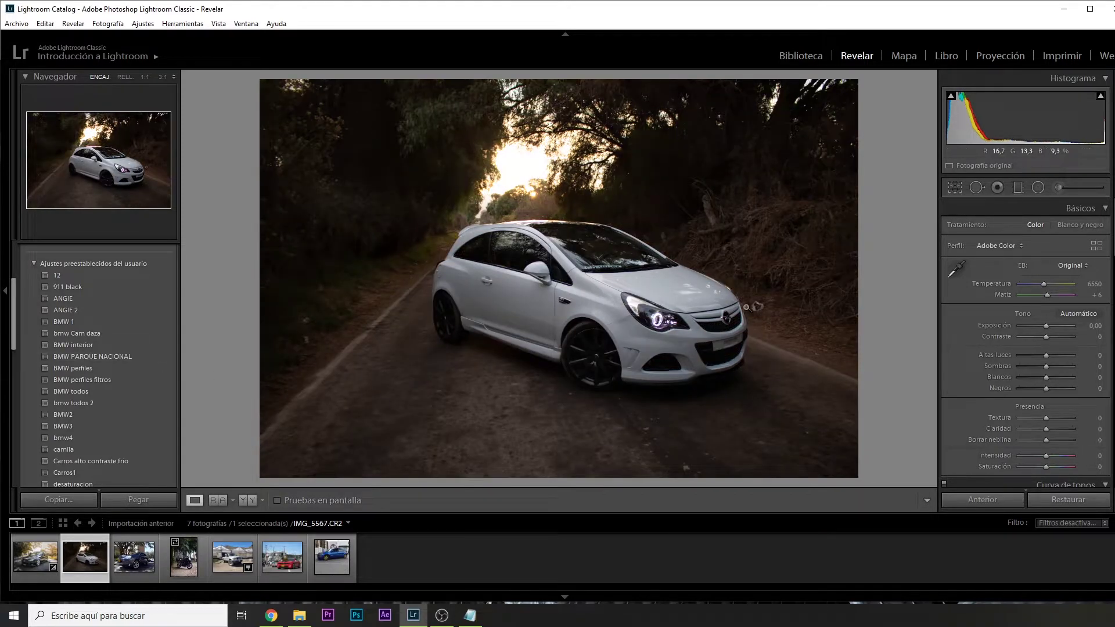
- Raise exposure and shadows, ease highlights down, and add texture, clarity and dehaze to the Opel photo
drag(1046, 325, 1048, 326)
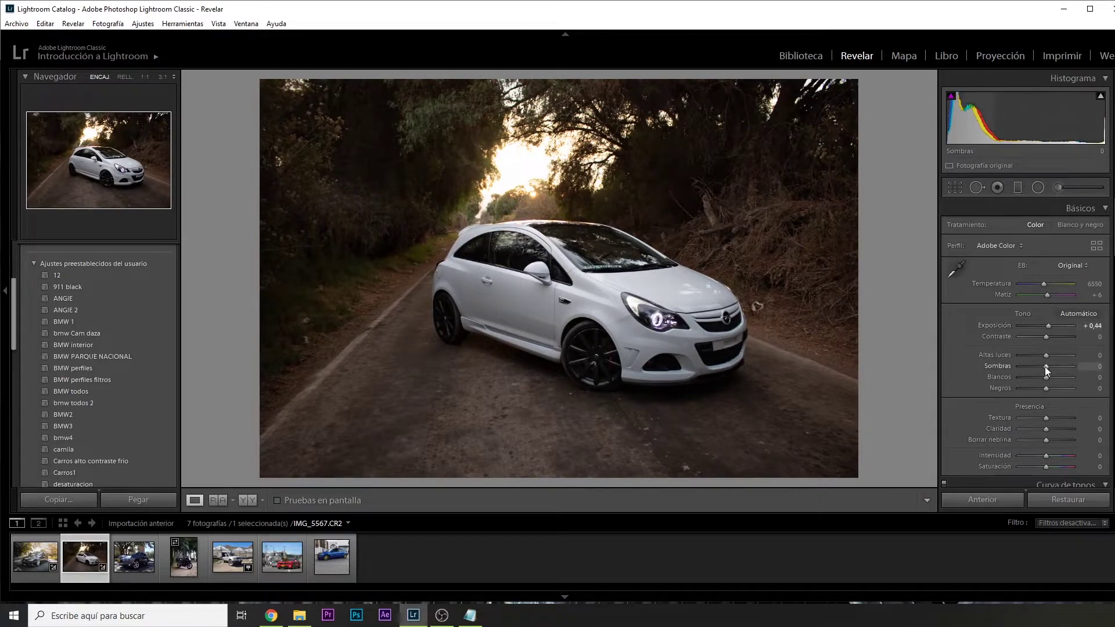
mouse_move(1045, 367)
mouse_down()
mouse_move(1066, 367)
mouse_move(1025, 378)
mouse_up()
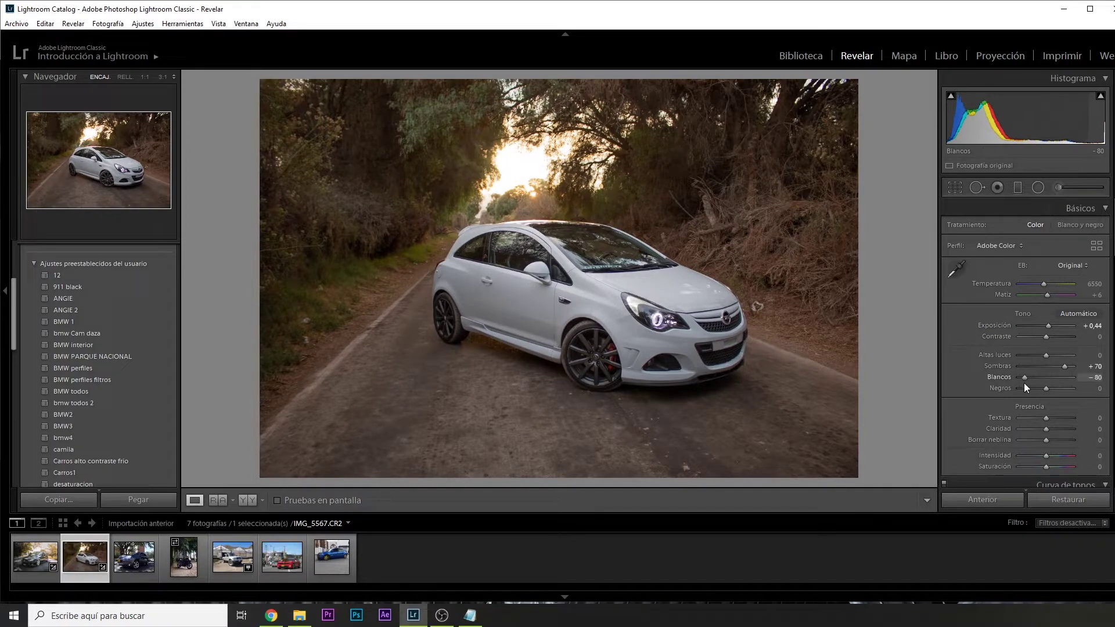
drag(1046, 355, 1024, 362)
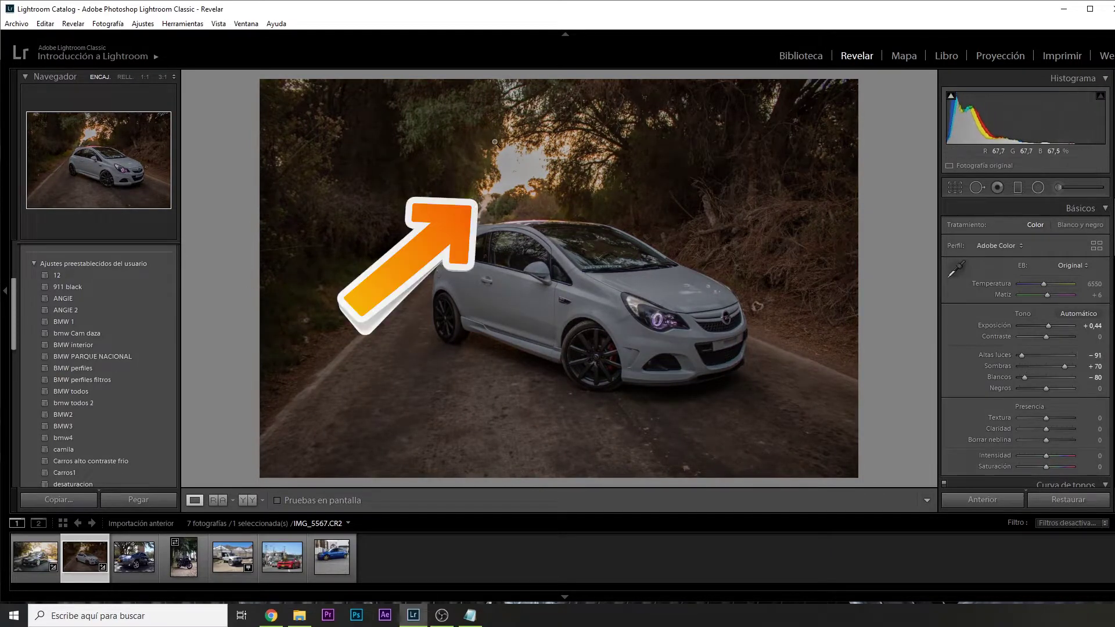
drag(1022, 355, 1029, 357)
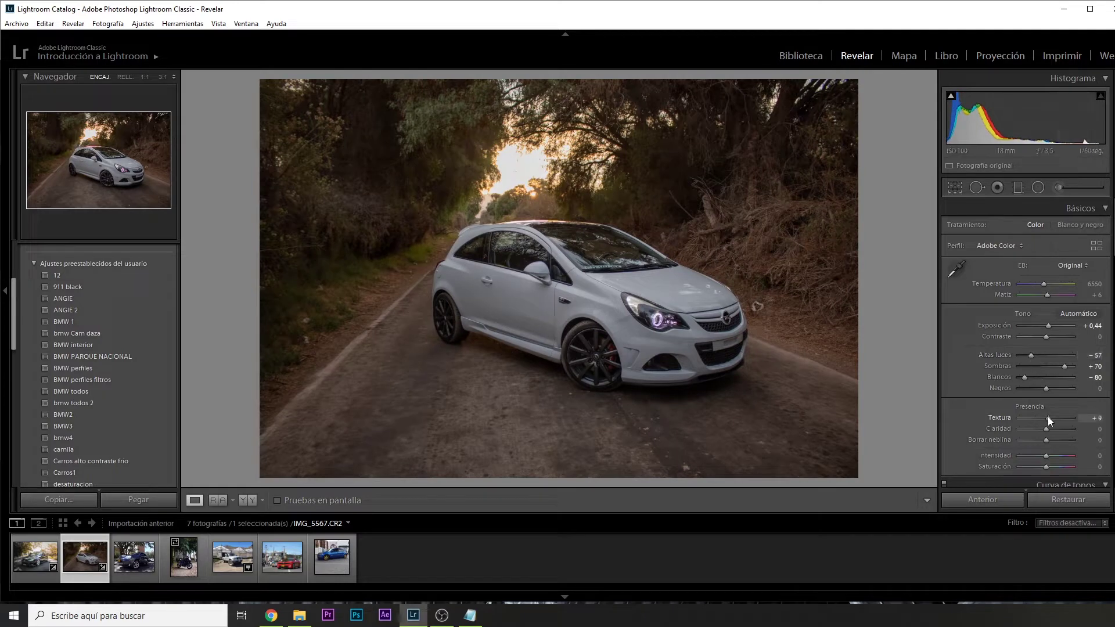
drag(1048, 416, 1050, 443)
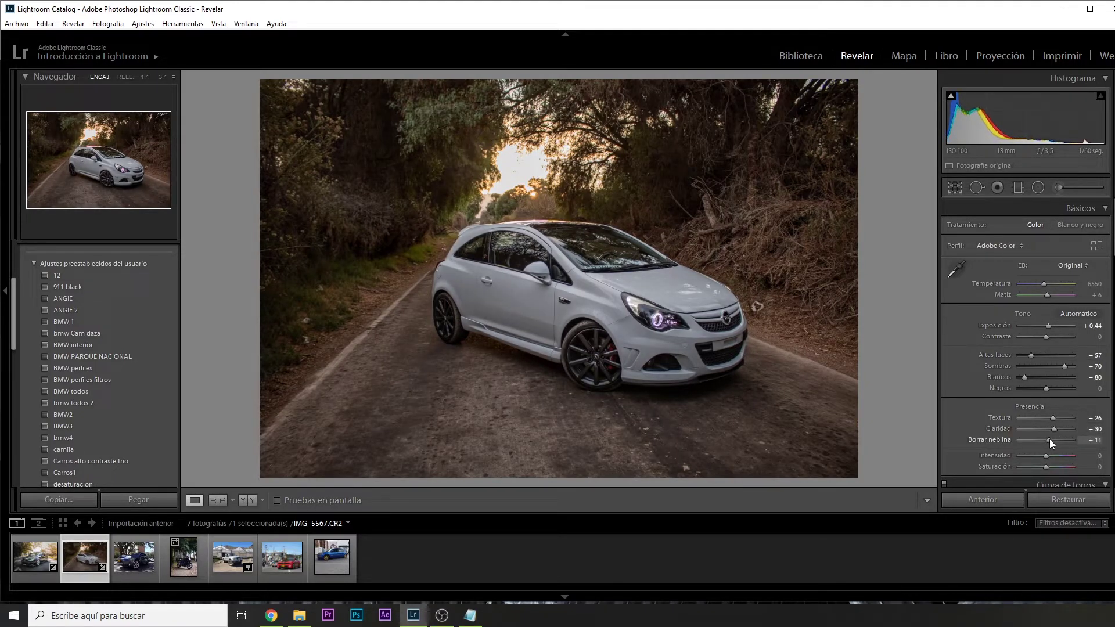
drag(1030, 355, 1037, 358)
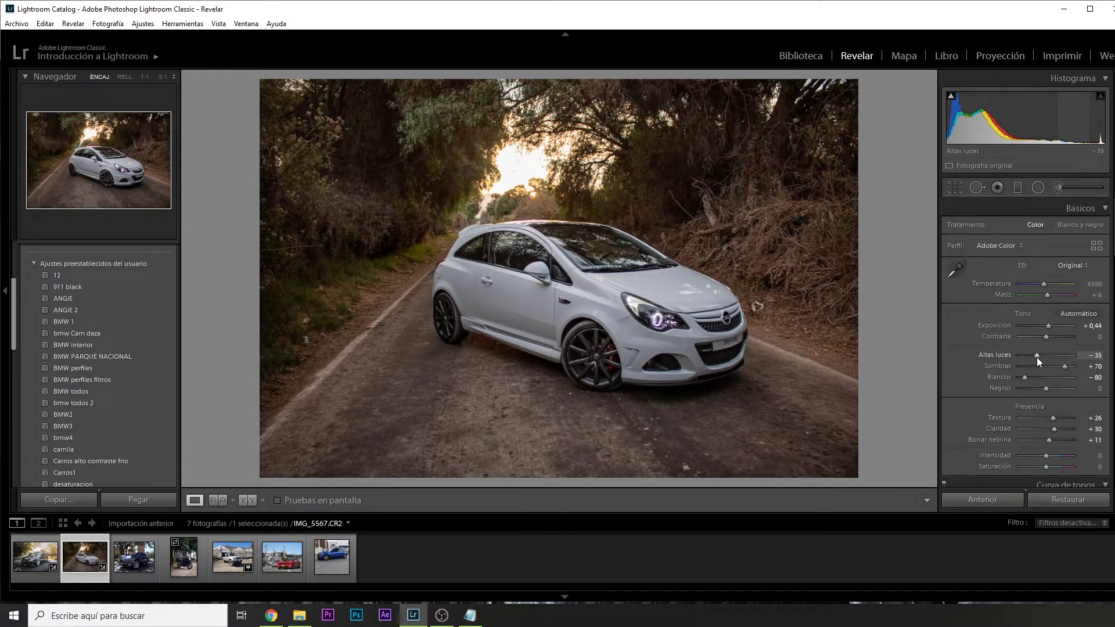
- Draw a rotated radial ellipse around the white car and lower exposure outside it
click(1038, 187)
drag(538, 293, 821, 406)
drag(820, 306, 816, 359)
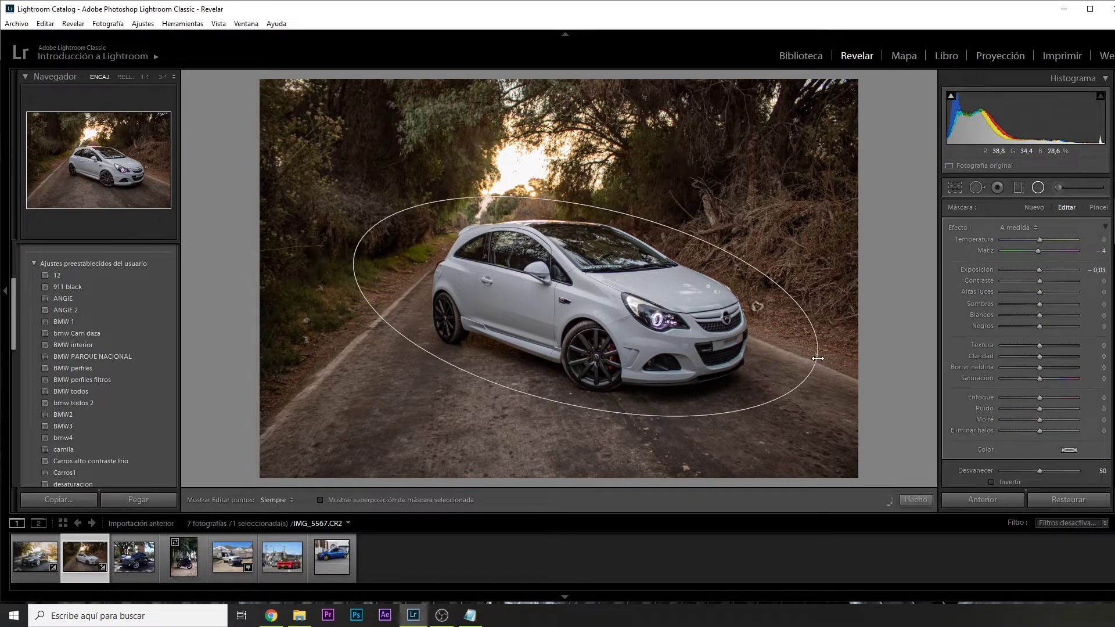
mouse_move(1040, 269)
mouse_down()
mouse_move(1027, 271)
mouse_move(1046, 277)
mouse_move(1029, 291)
mouse_move(1044, 291)
mouse_up()
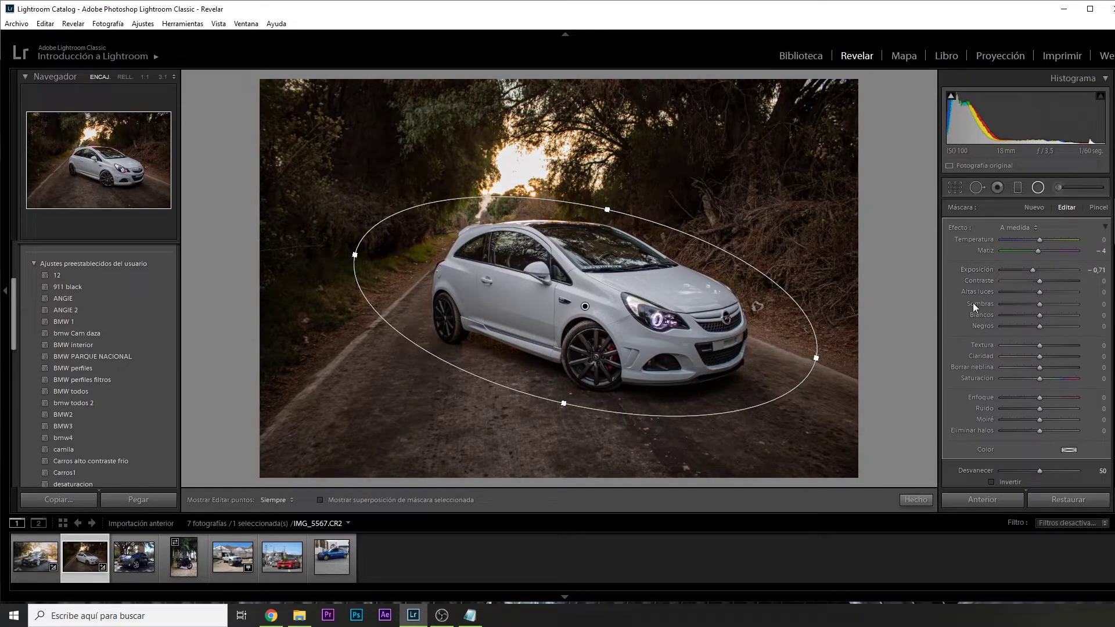
right_click(585, 306)
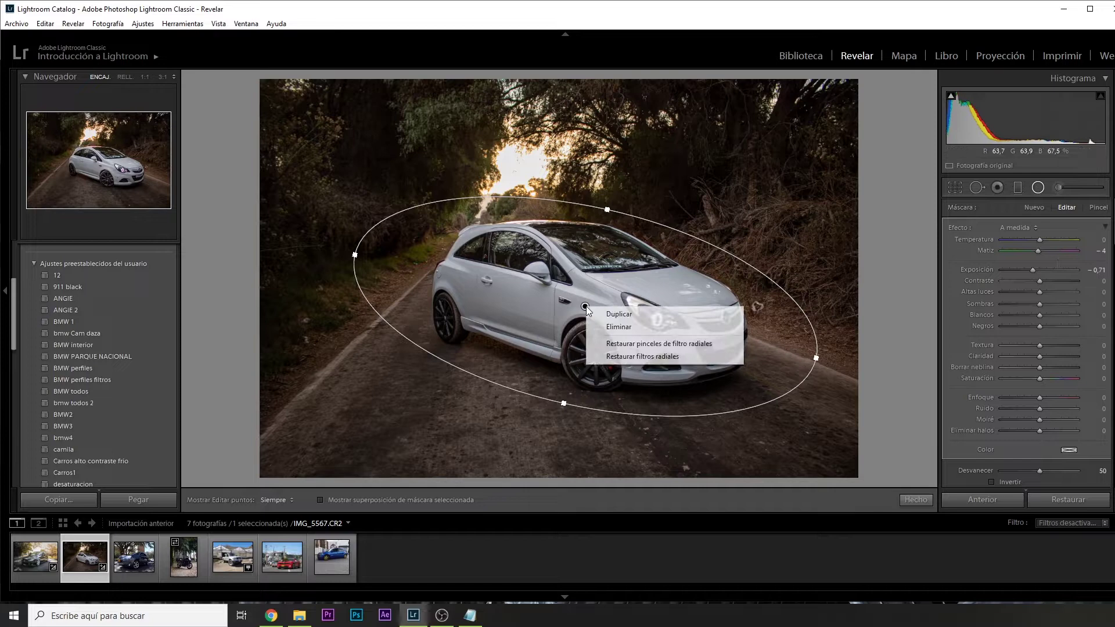
- Duplicate the radial filter, set it to affect inside the ellipse, and brighten the car
click(643, 315)
drag(816, 357, 773, 348)
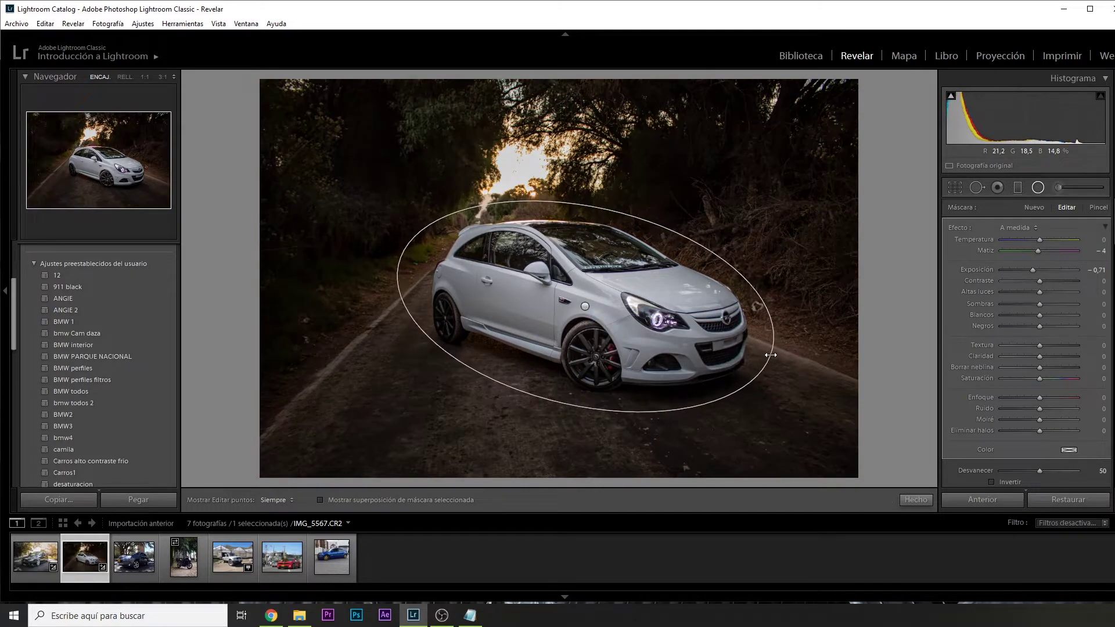
drag(584, 303, 589, 304)
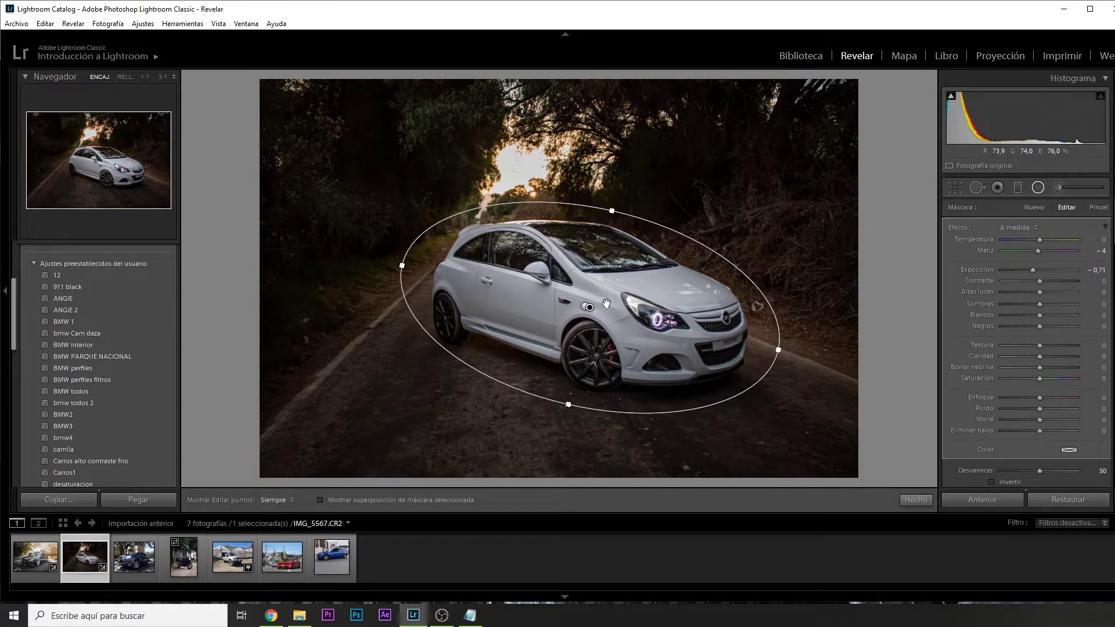
scroll(1074, 377, down, 3)
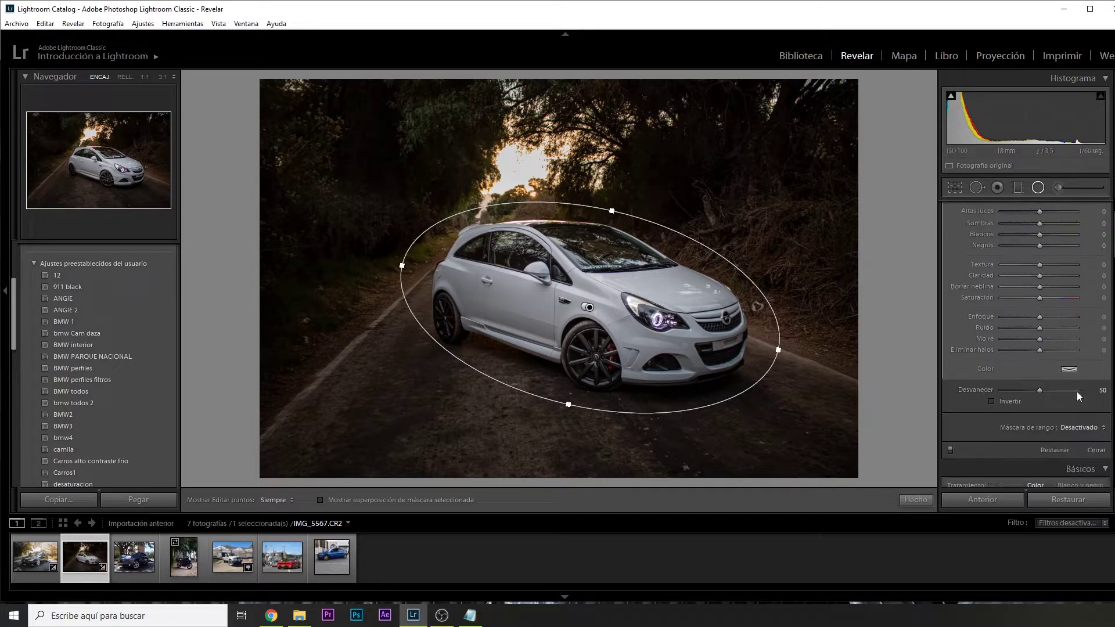
scroll(1077, 391, down, 3)
click(1001, 322)
scroll(1003, 321, up, 3)
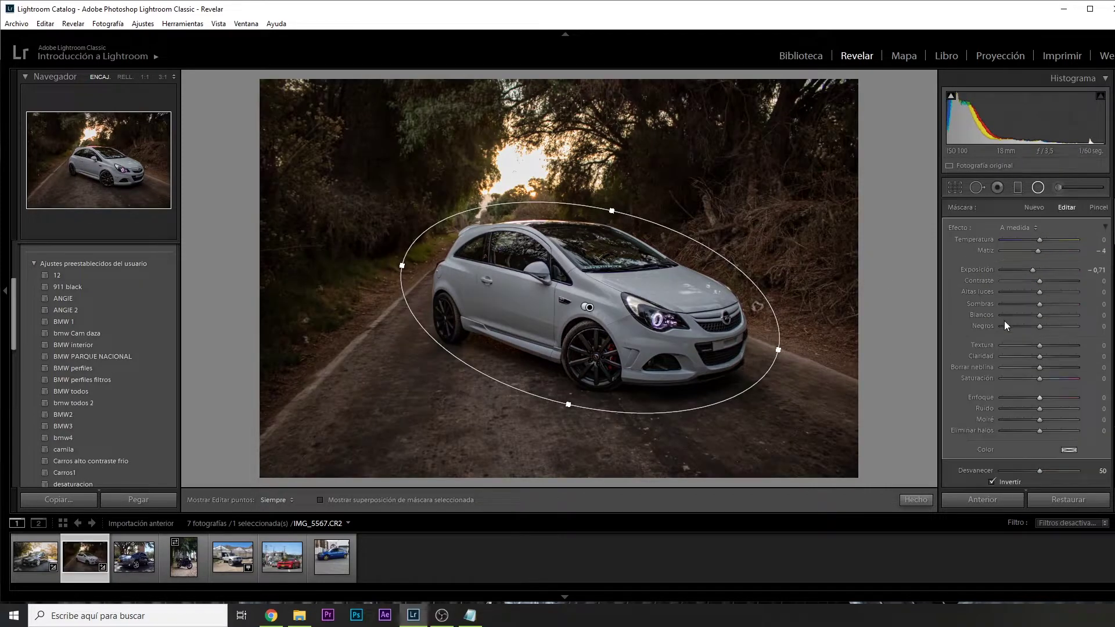
mouse_move(1039, 272)
mouse_down()
mouse_move(1037, 306)
mouse_move(1055, 285)
mouse_move(1061, 292)
mouse_move(1033, 330)
mouse_up()
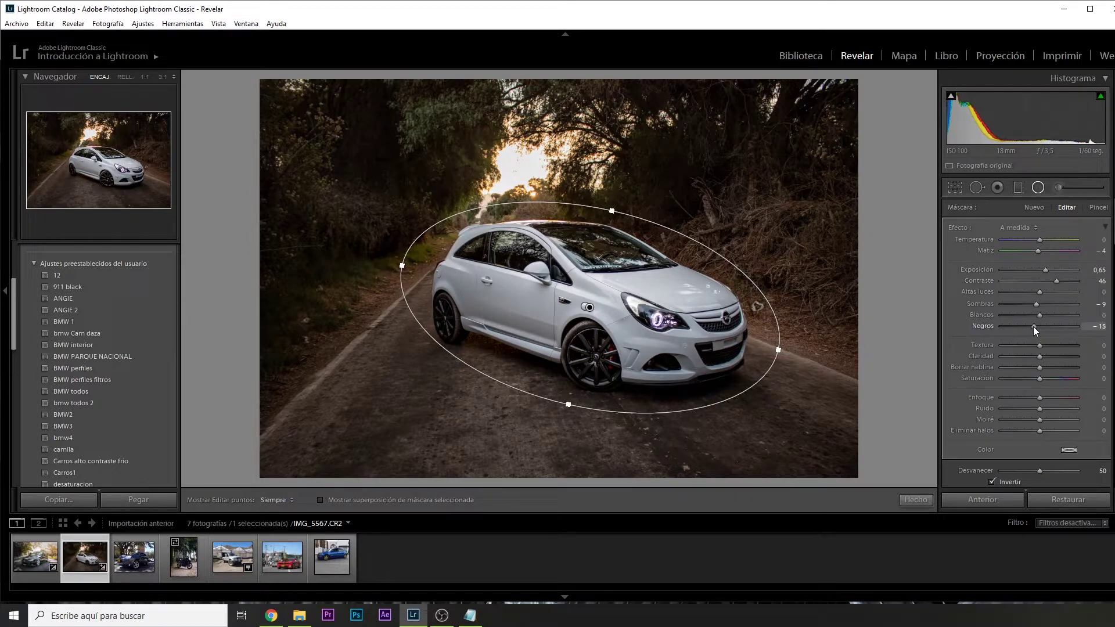
- Enlarge the outer radial filter, setting Enfoque to -50 and Exposición to about -1,21
click(584, 304)
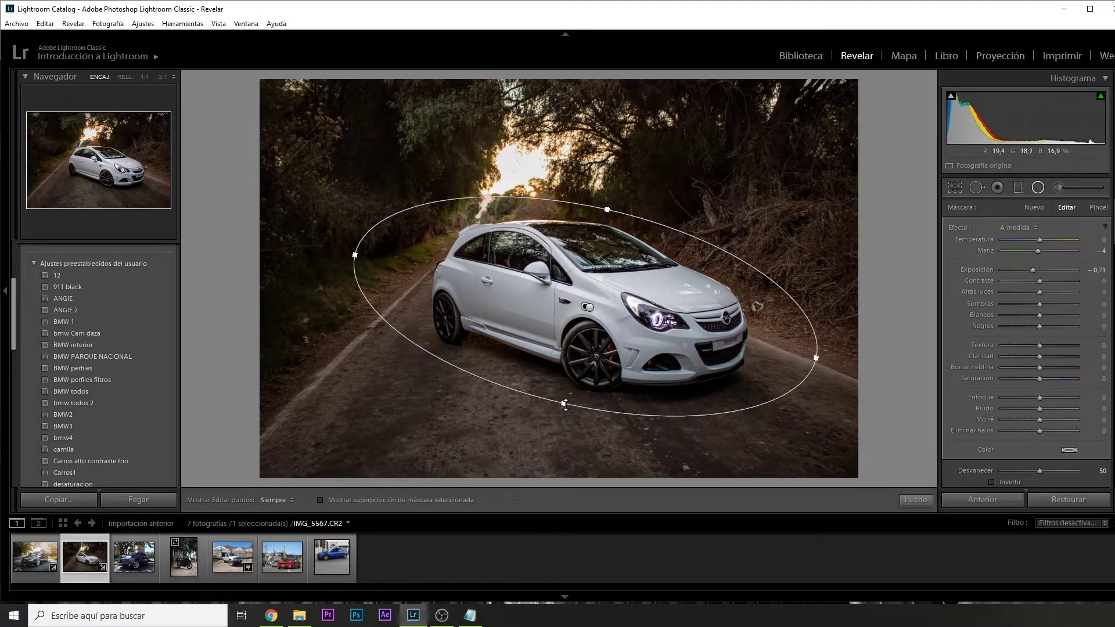
drag(564, 403, 561, 418)
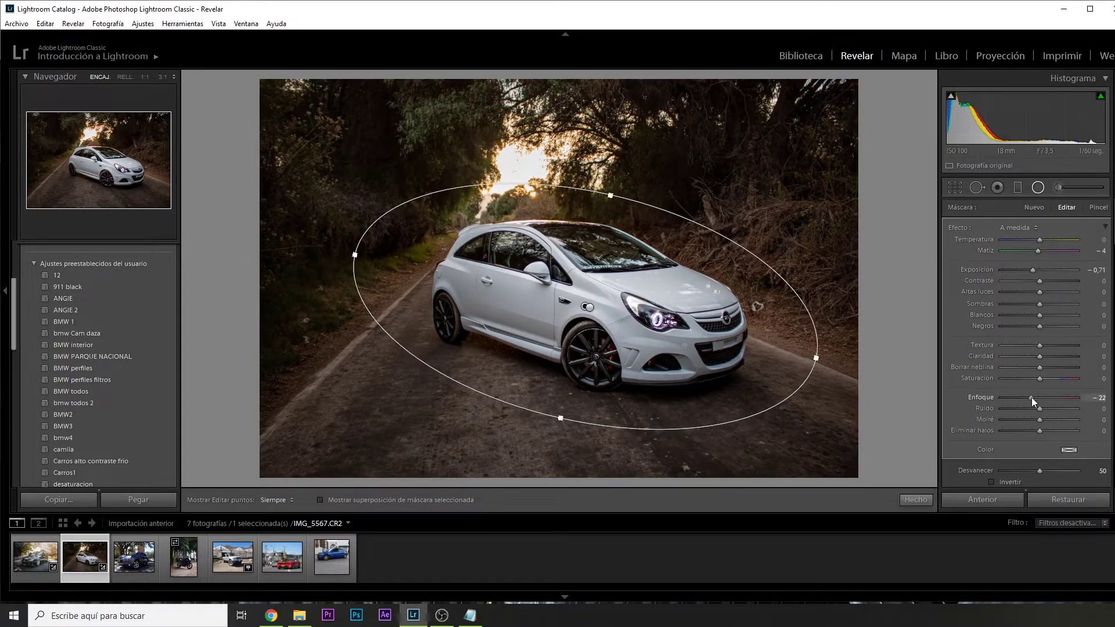
drag(1030, 397, 1020, 398)
mouse_move(1033, 270)
mouse_down()
mouse_move(1028, 306)
mouse_move(1036, 306)
mouse_up()
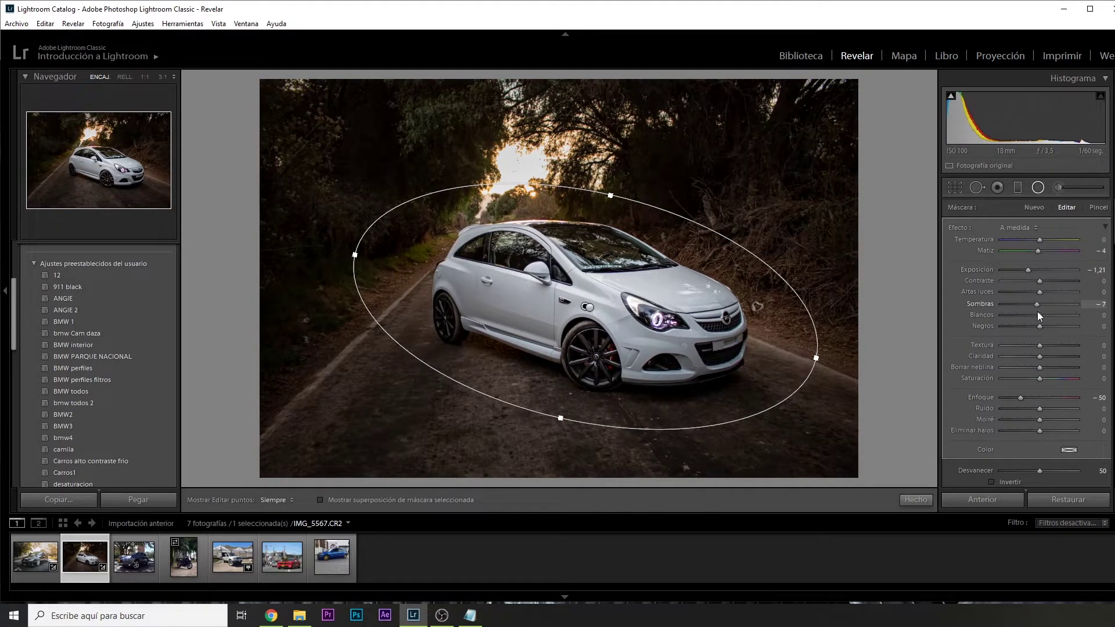
- Brush over the white Opel, raising exposure, contrast, shadows and whites while lowering blacks slightly
click(1060, 187)
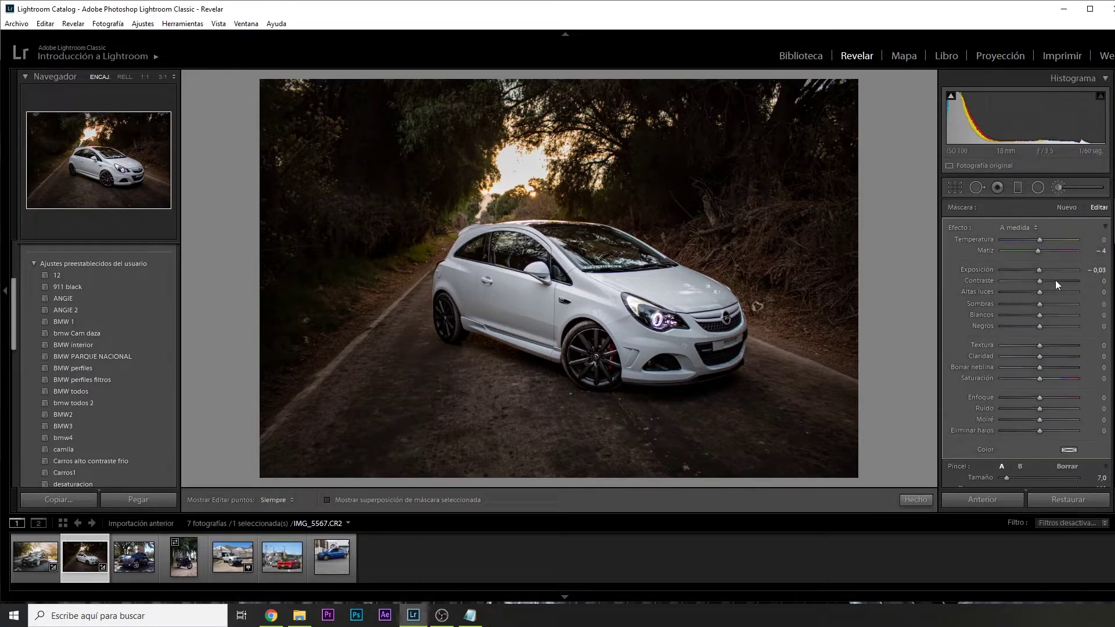
drag(1039, 270, 1047, 270)
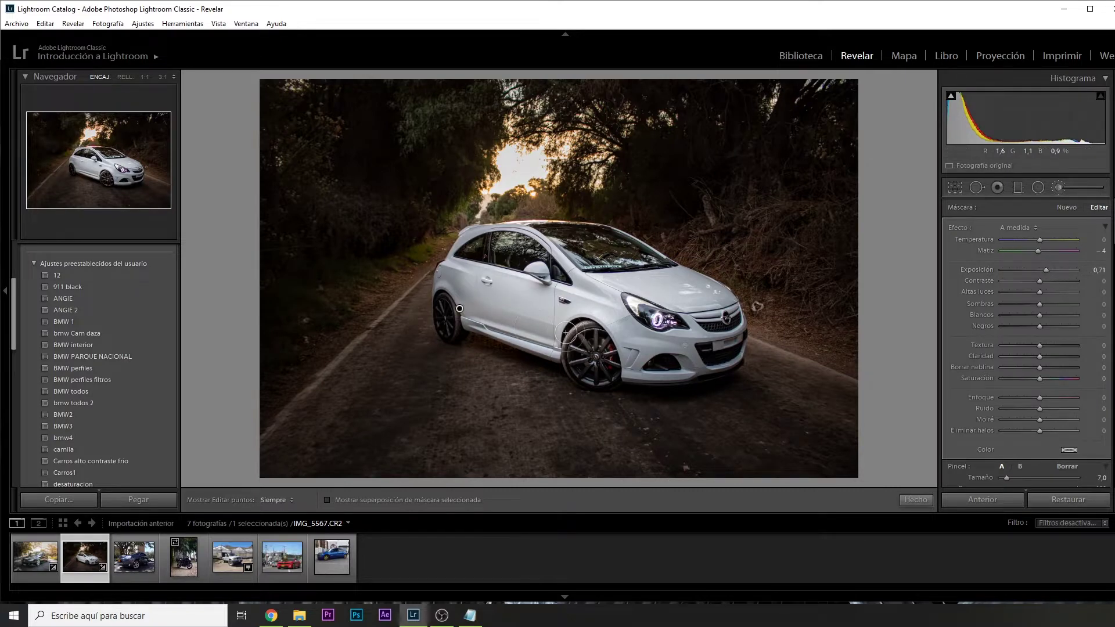
key(h)
key(bracketleft)
key(bracketleft)
key(bracketleft)
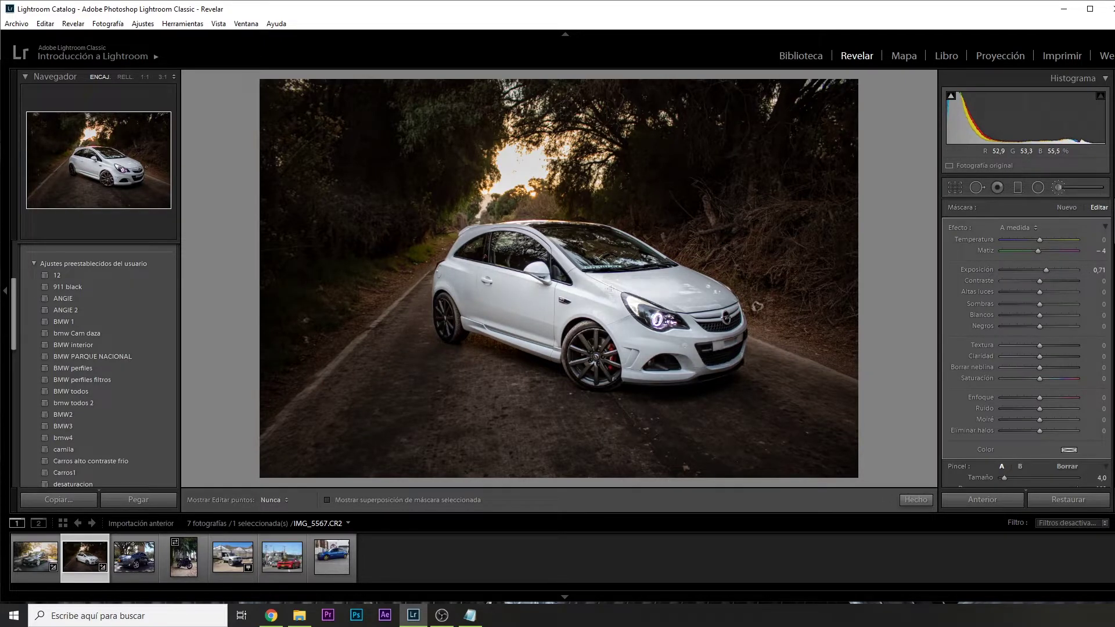
key(bracketleft)
key(o)
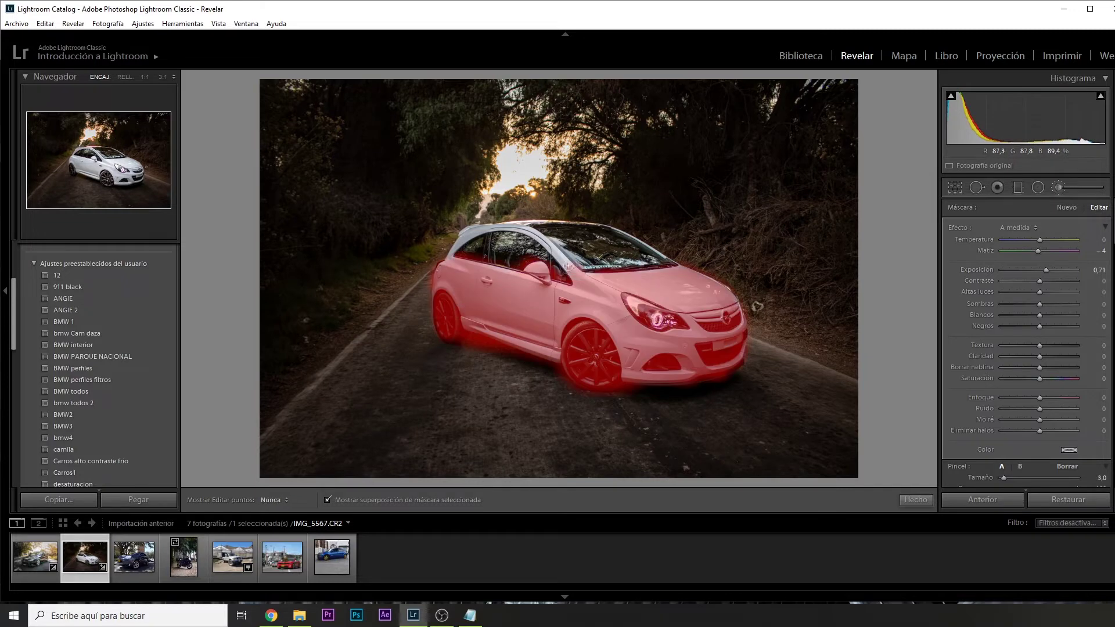
key(bracketleft)
key(h)
key(o)
mouse_move(1039, 304)
mouse_down()
mouse_move(1054, 318)
mouse_move(1039, 295)
mouse_move(1037, 326)
mouse_up()
drag(1039, 281, 1045, 282)
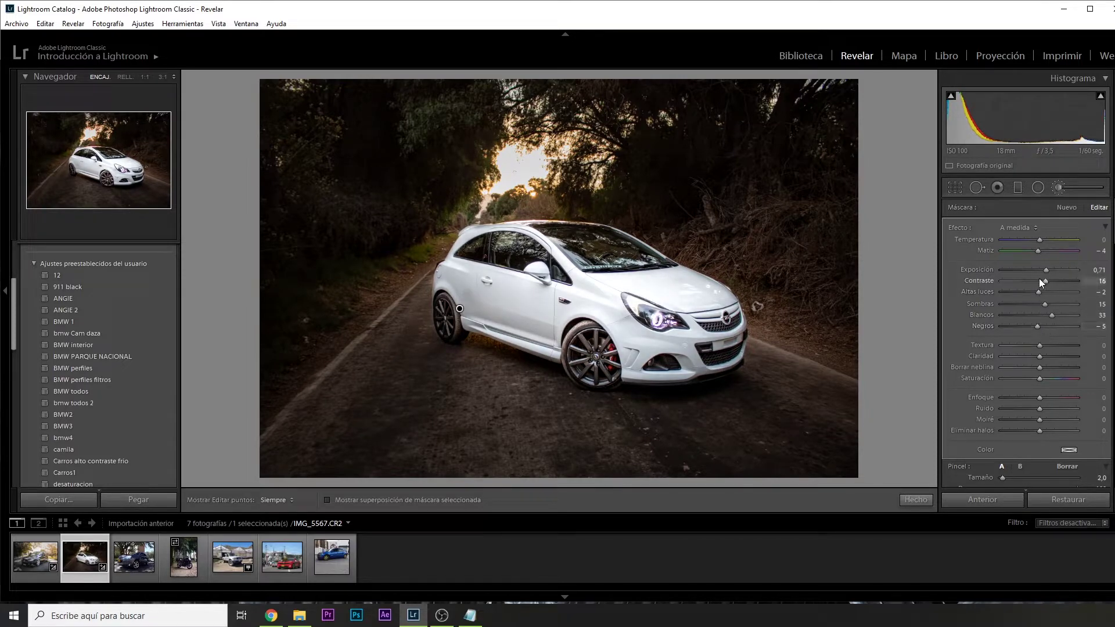
key(bracketright)
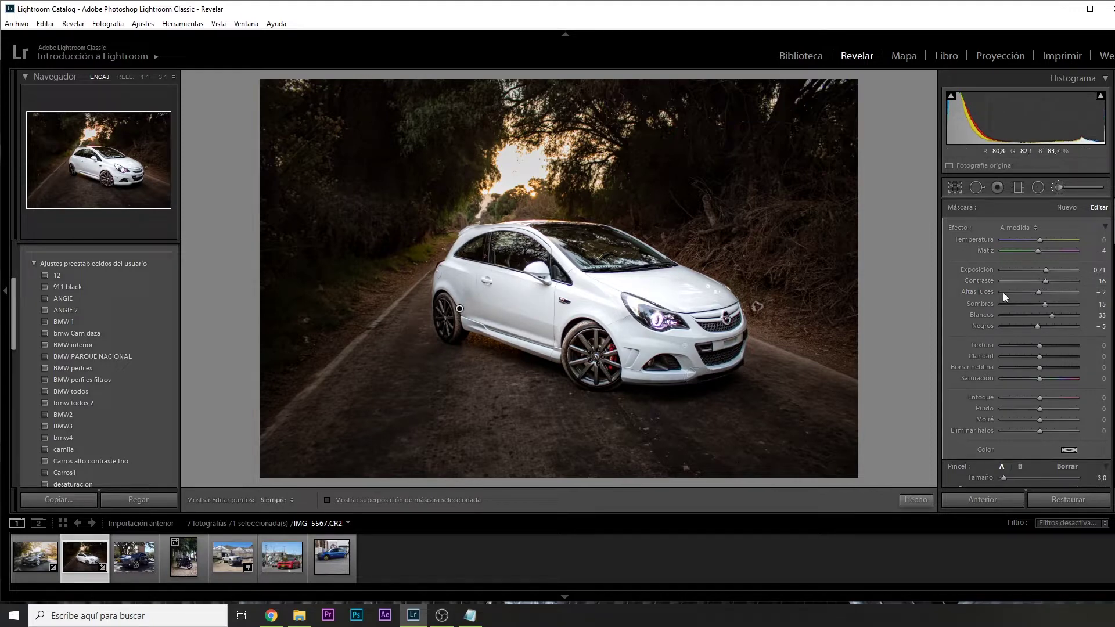
- Widen the car's radial filter slightly, then compare against the original and restore edits
click(1030, 189)
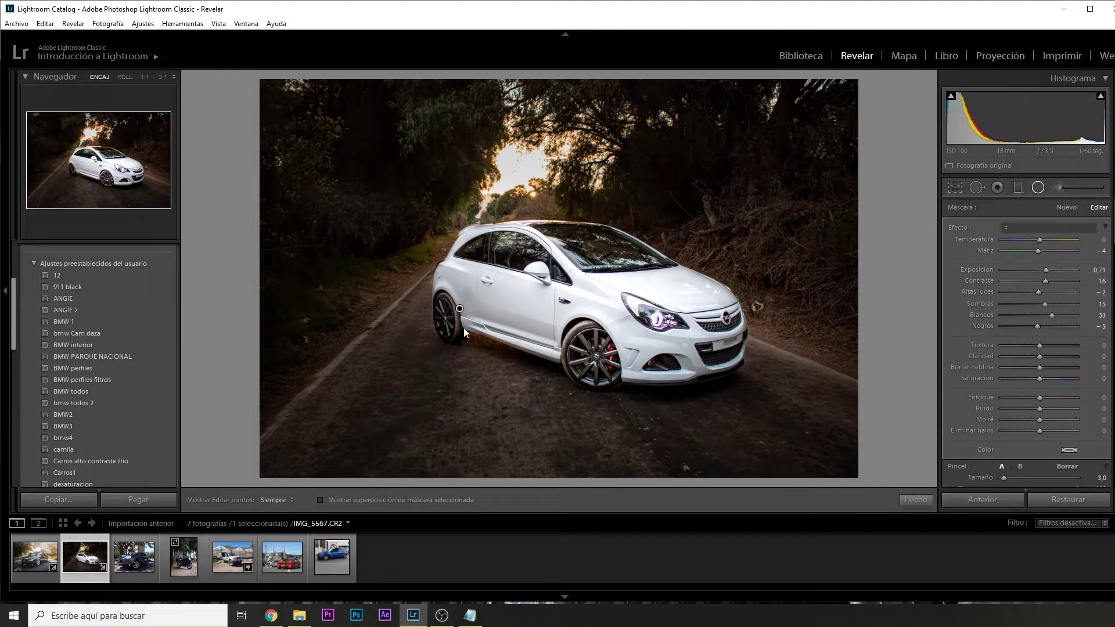
click(585, 307)
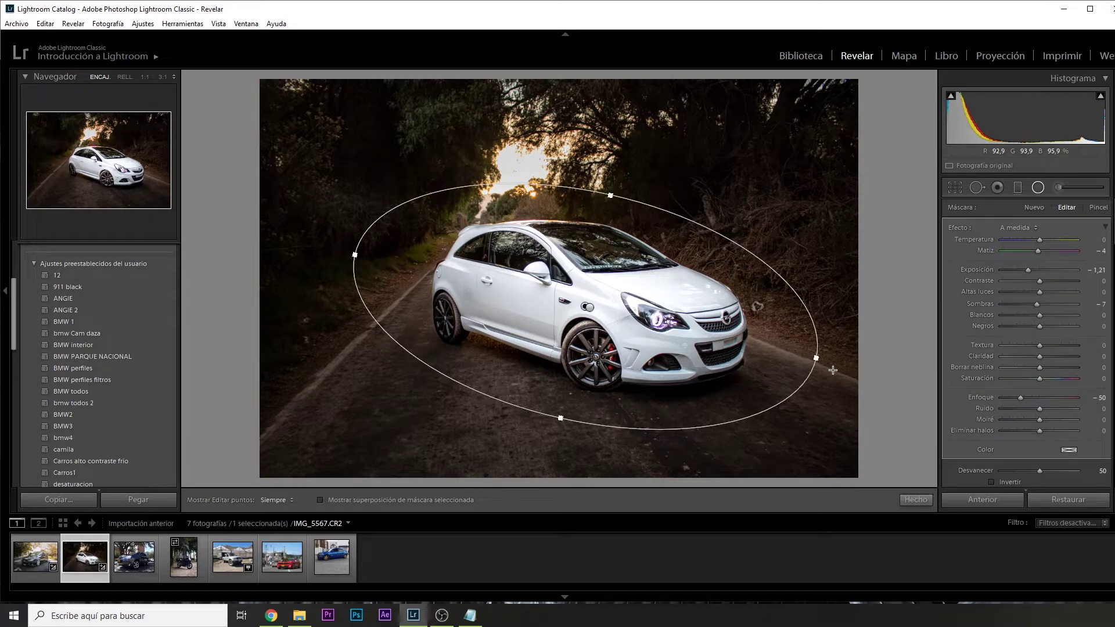
drag(816, 358, 826, 361)
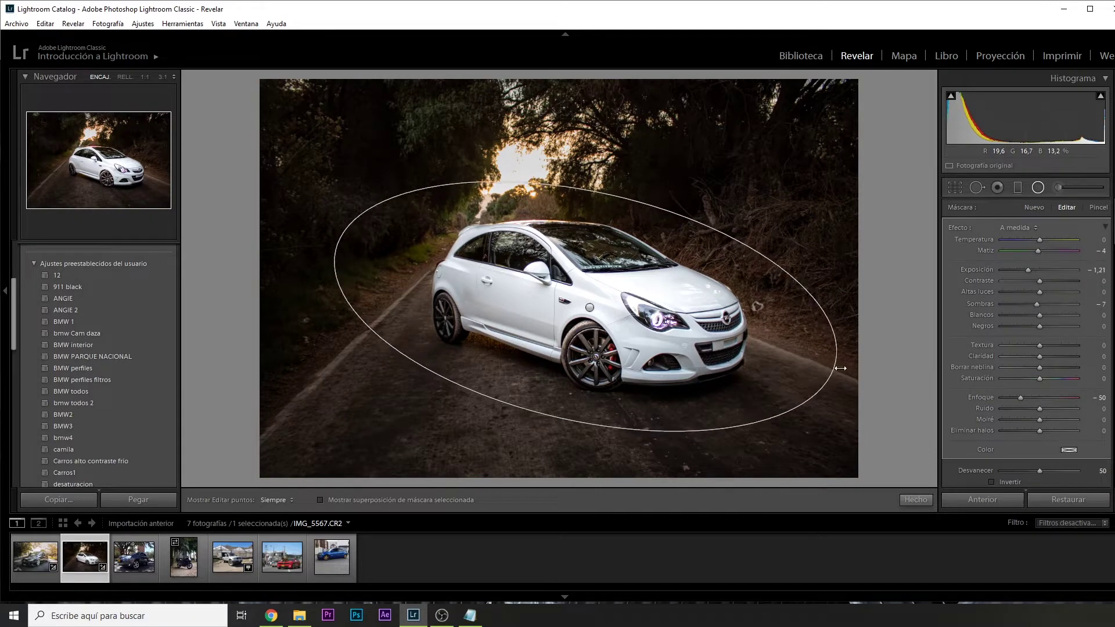
click(538, 424)
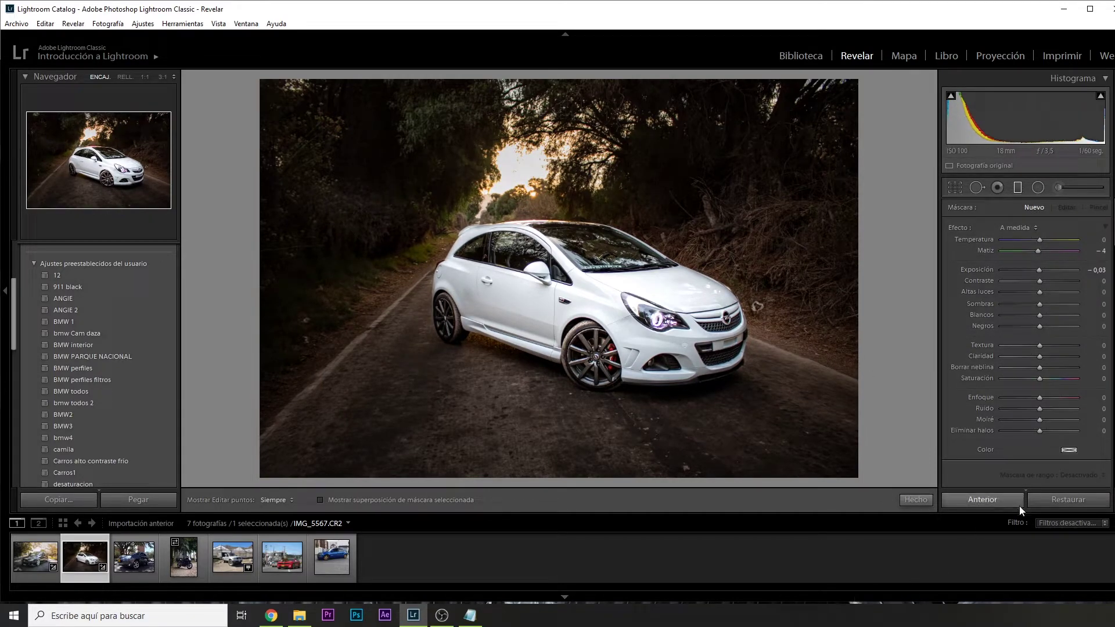
click(1074, 500)
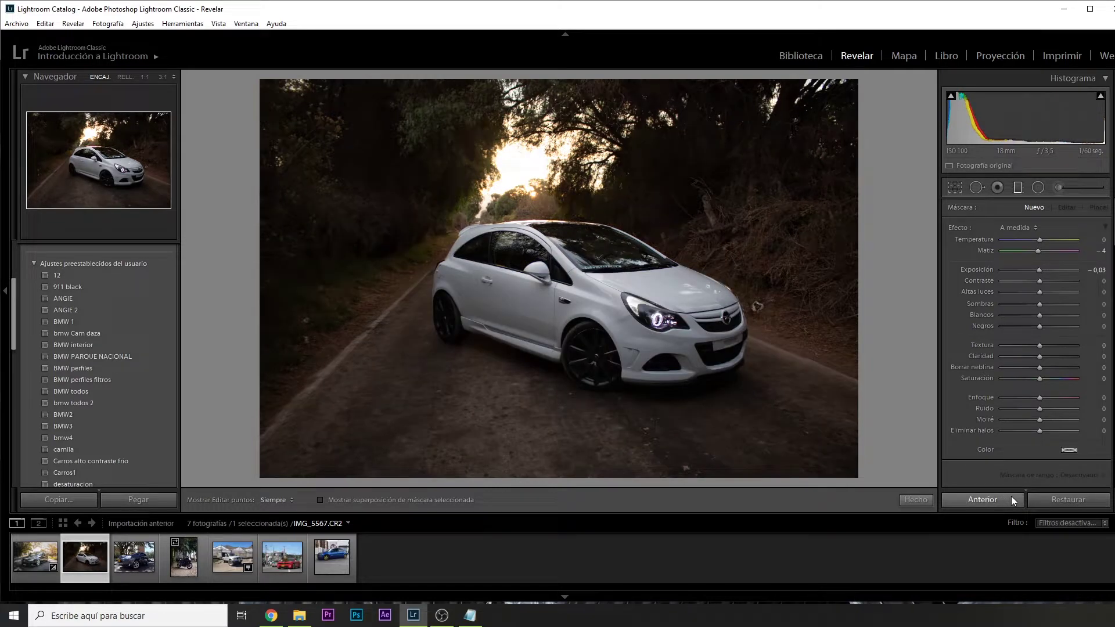
key(ctrl+z)
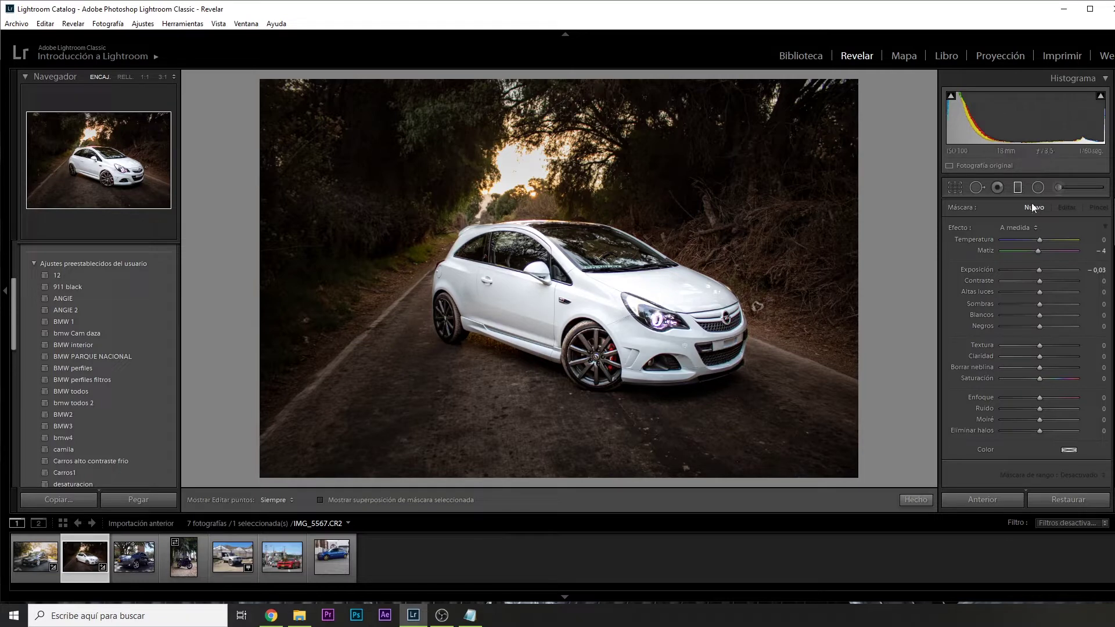
- Add a graduated filter over the upper trees, raising exposure and blacks and lowering sharpness
click(1019, 187)
drag(562, 155, 566, 254)
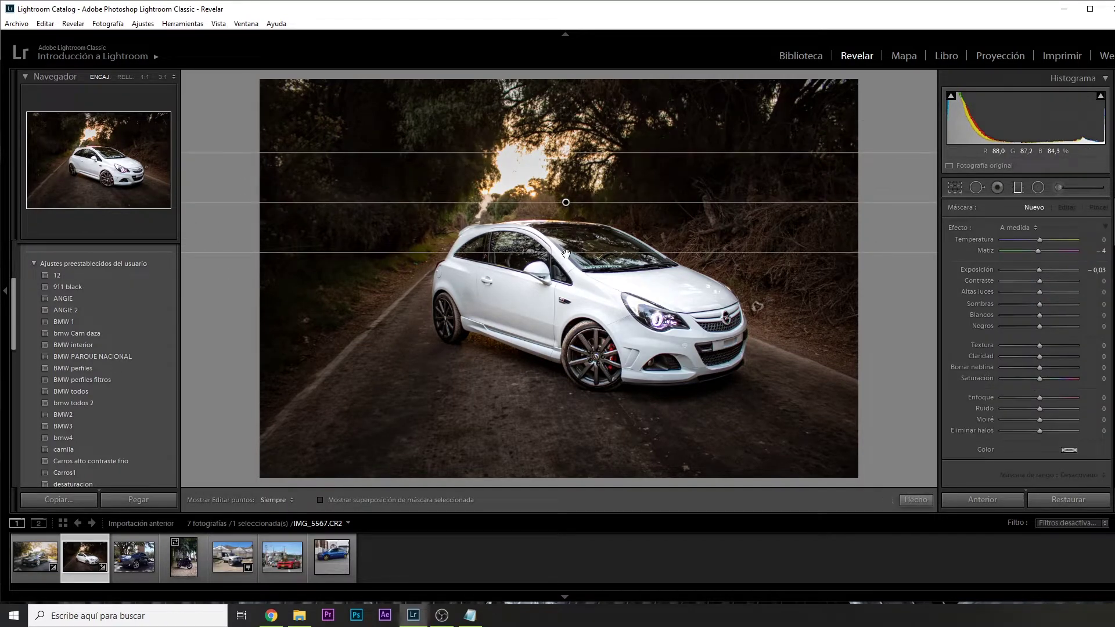
drag(1039, 270, 1054, 270)
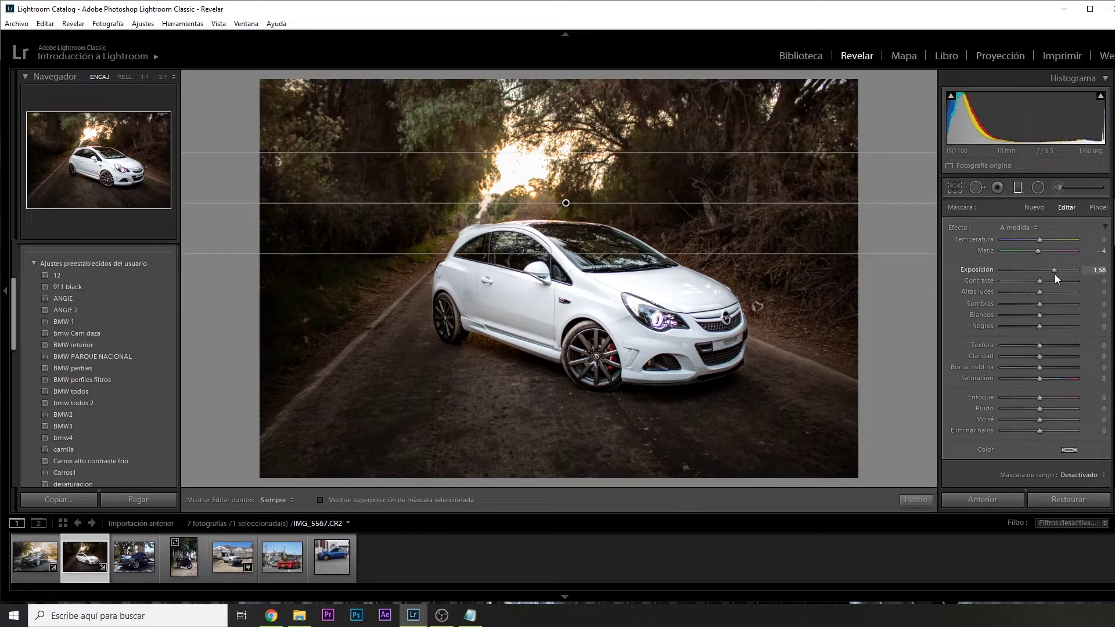
drag(1042, 326, 1060, 336)
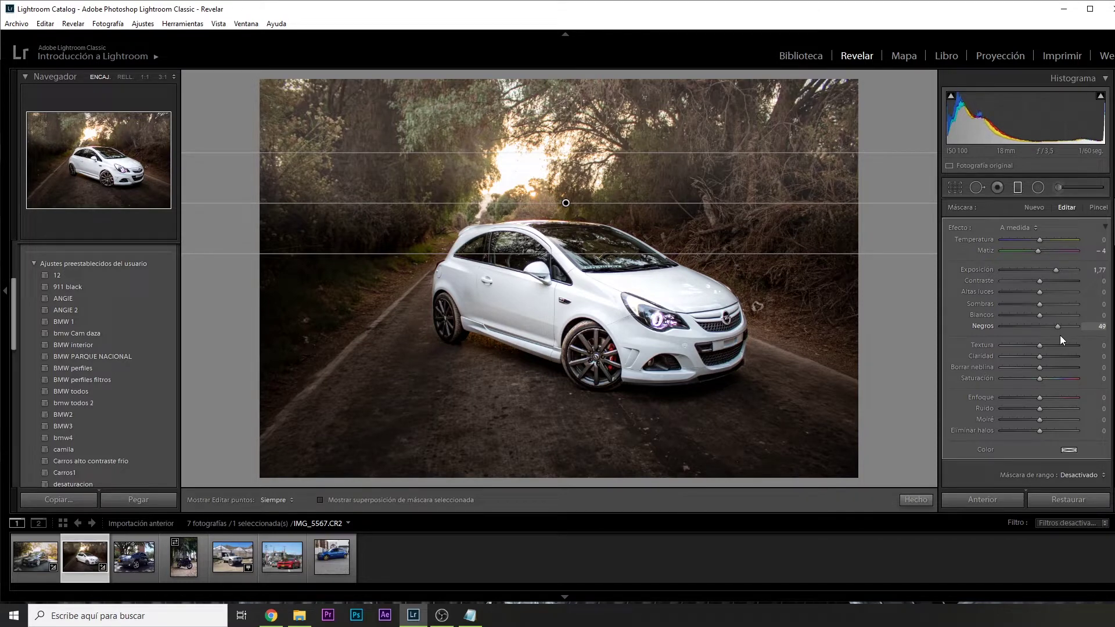
drag(661, 253, 665, 264)
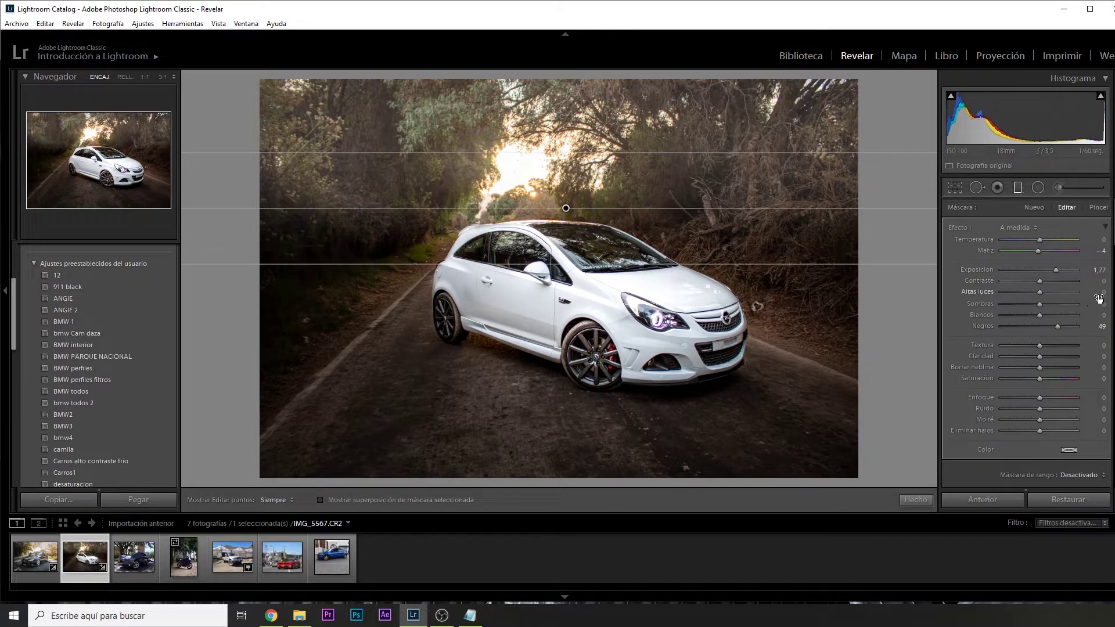
drag(1039, 397, 1022, 399)
click(1075, 502)
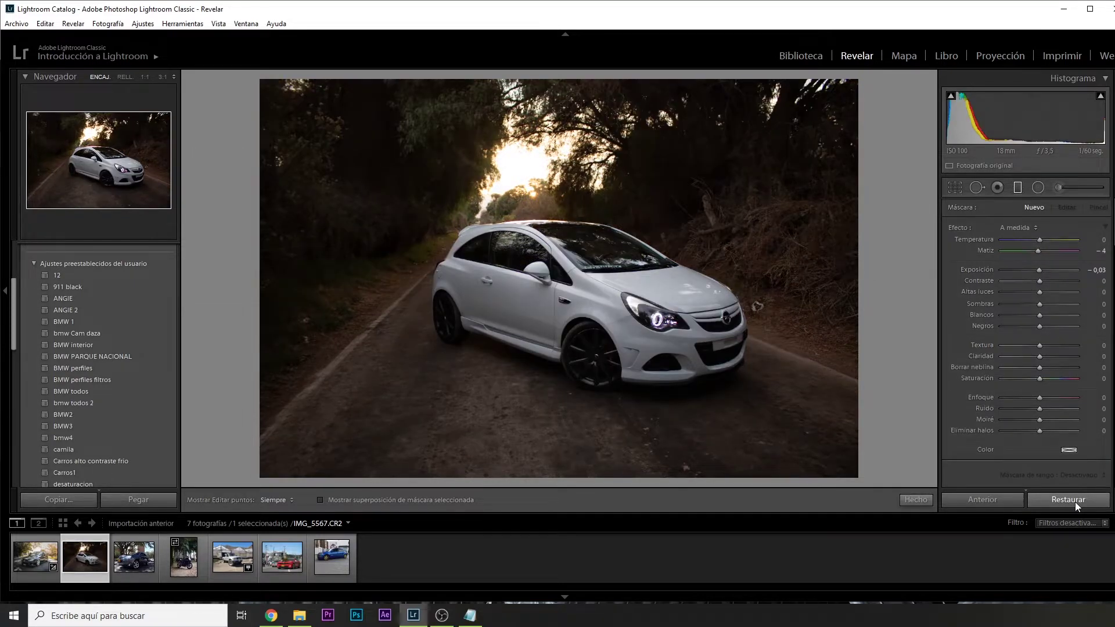
- Restore the edits and reshape the tone curve with points to lift the shadows
key(ctrl+z)
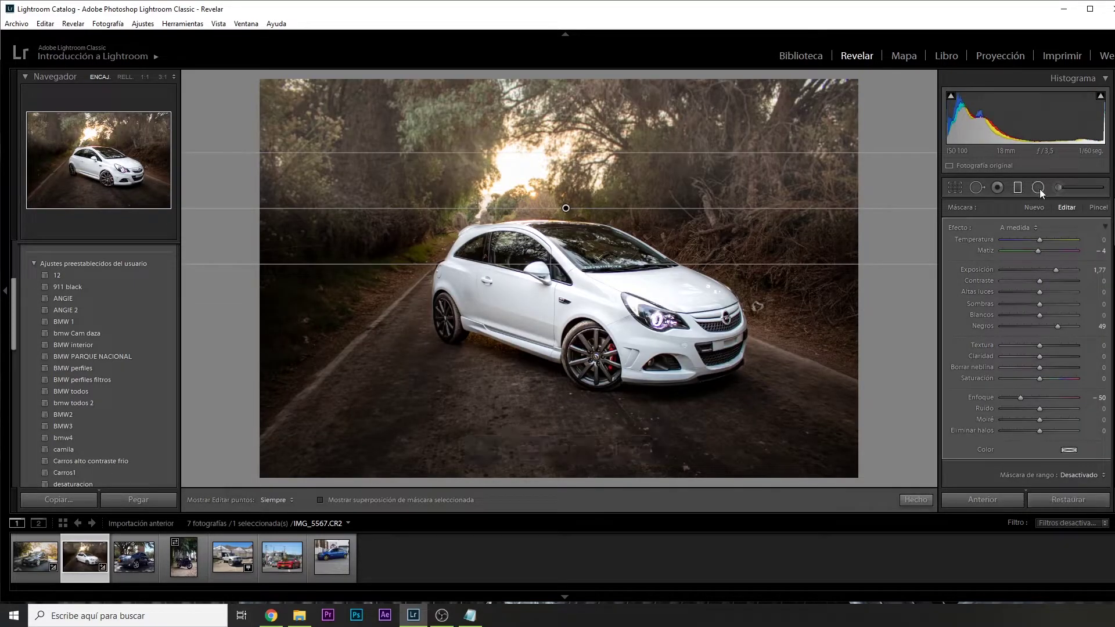
click(1038, 187)
click(1039, 189)
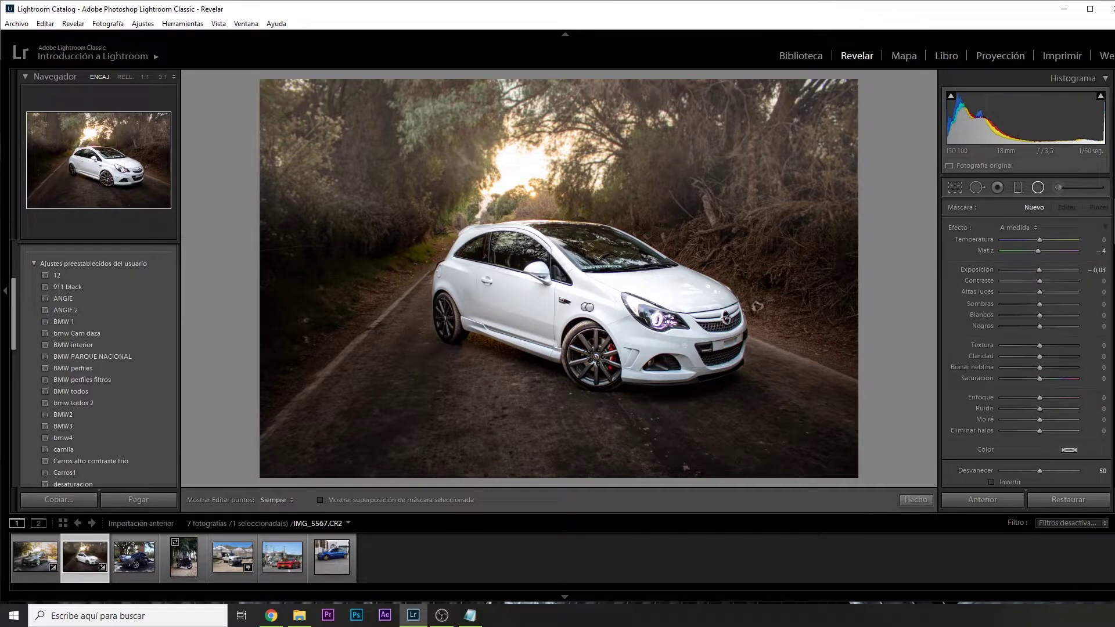
scroll(1032, 336, down, 5)
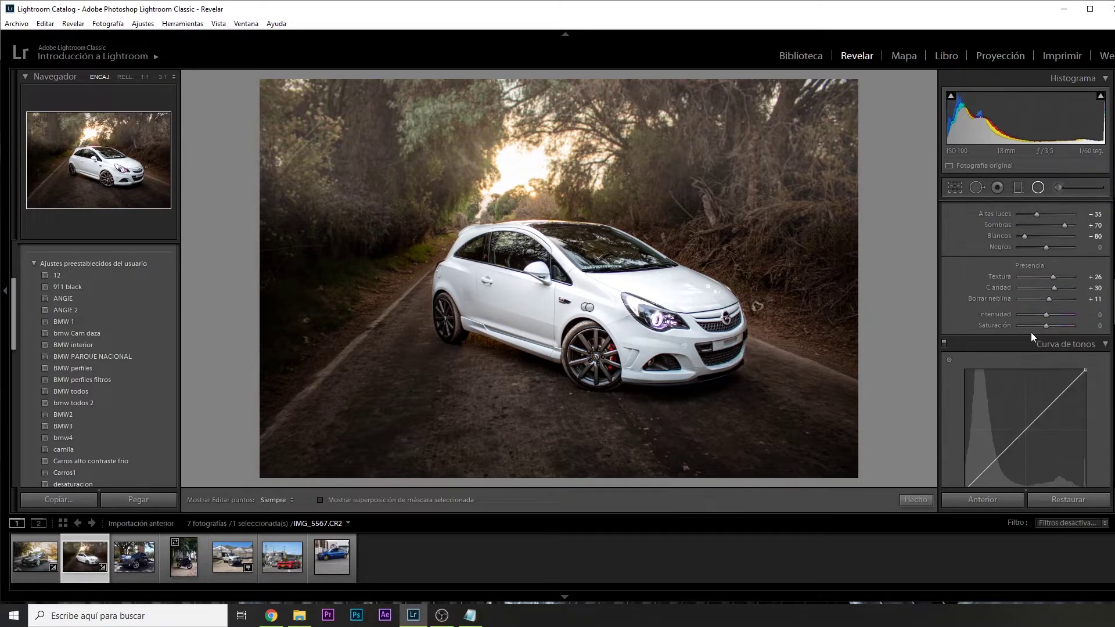
drag(985, 381, 990, 385)
click(1059, 318)
drag(1060, 318, 1062, 320)
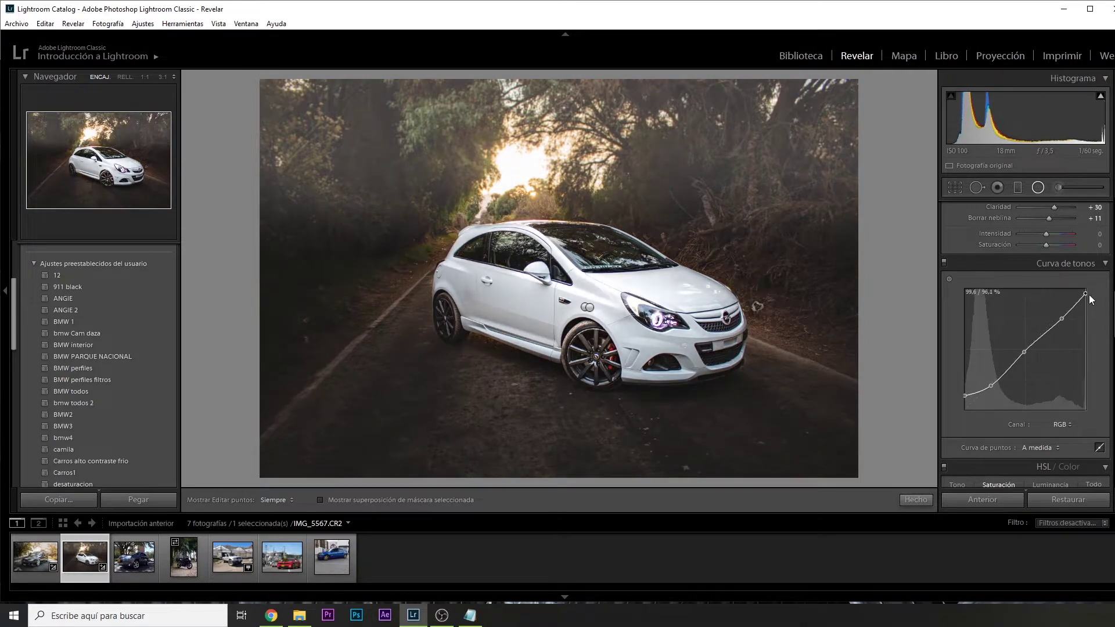
drag(991, 386, 996, 382)
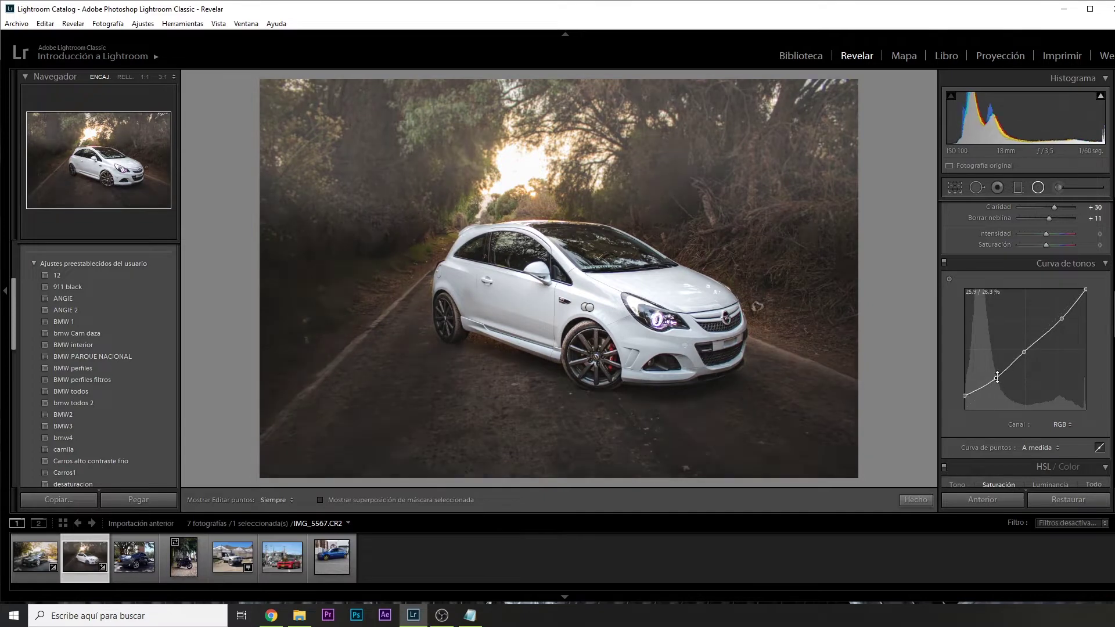
drag(997, 381, 987, 383)
- Raise texture and clarity, applying the stronger effect through the car's radial filter
scroll(1023, 360, up, 3)
scroll(1054, 331, up, 3)
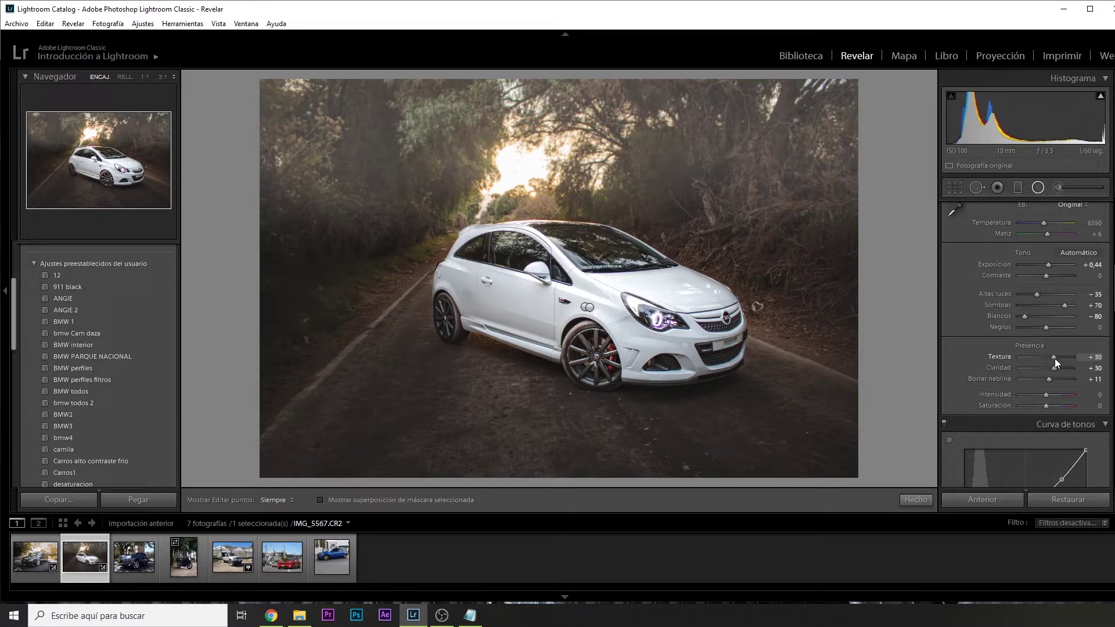
drag(1054, 358, 1052, 358)
click(587, 306)
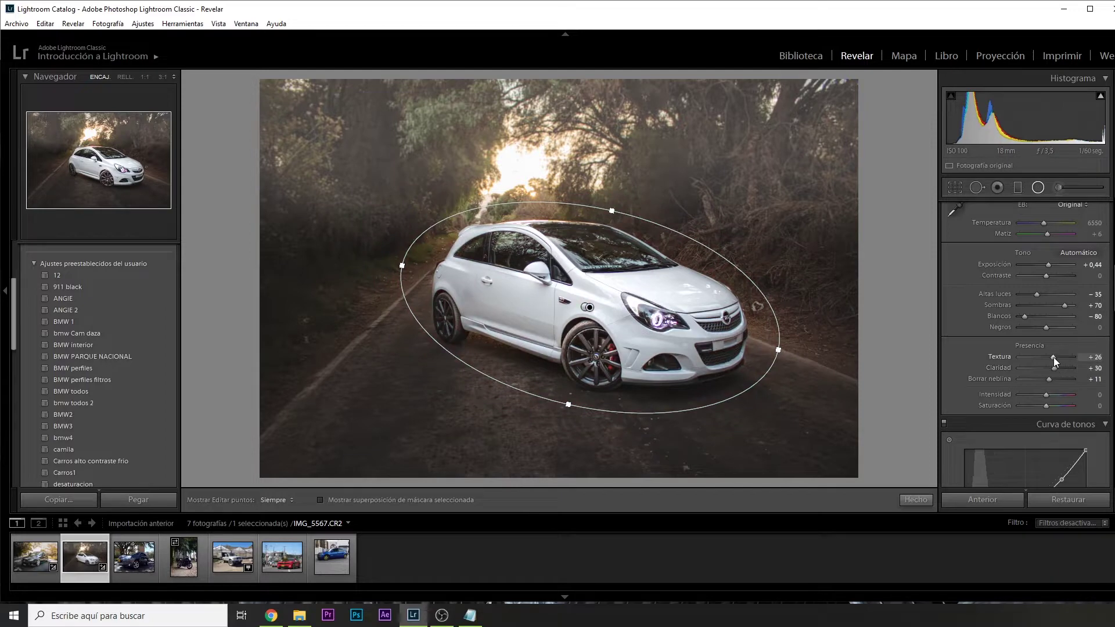
drag(1063, 360, 1056, 365)
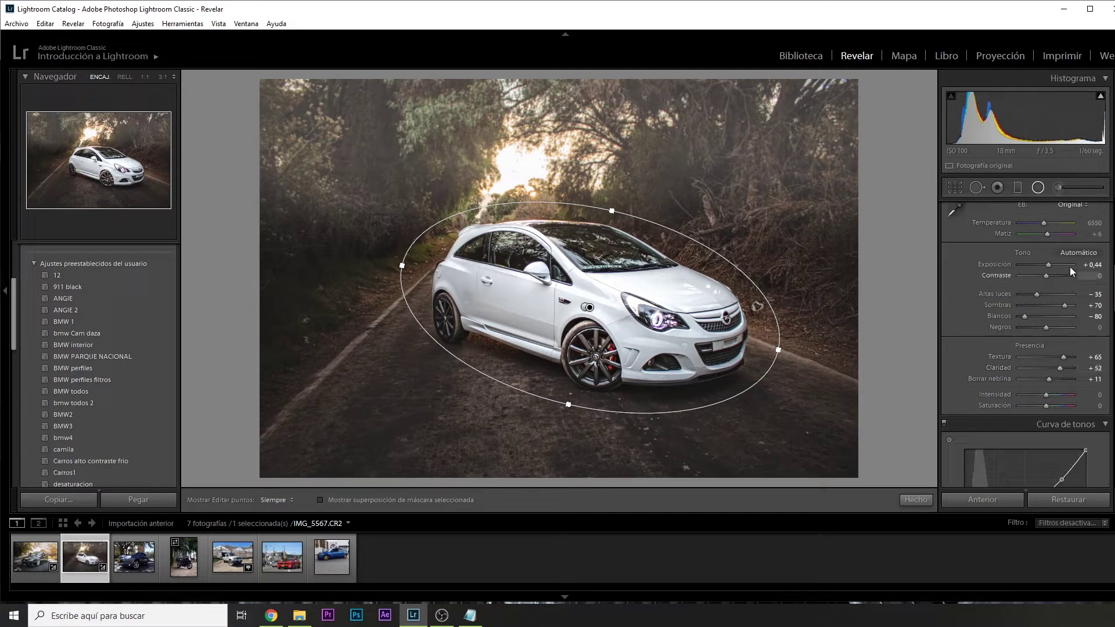
- Paint raised exposure over the rear and front wheels with the Adjustment Brush
click(1063, 189)
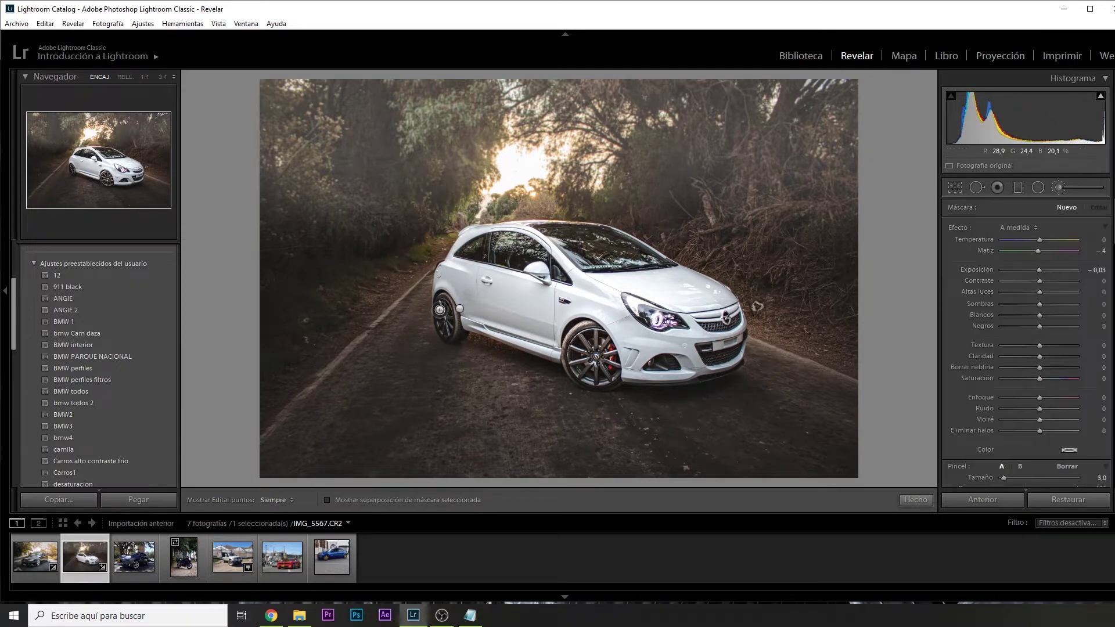
drag(446, 324, 442, 302)
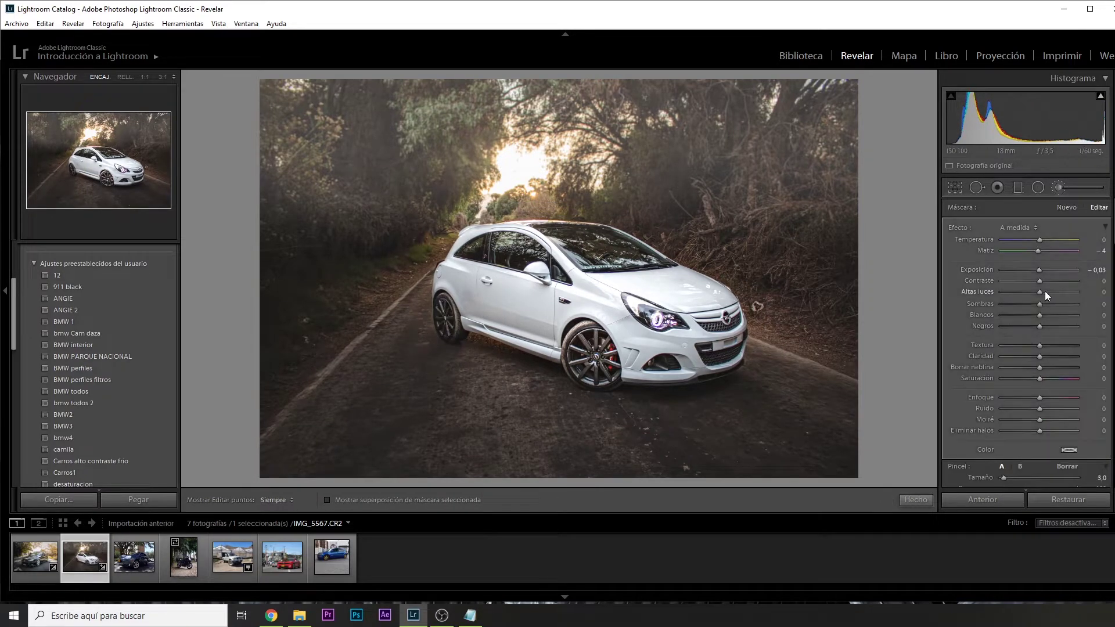
drag(1039, 270, 1048, 275)
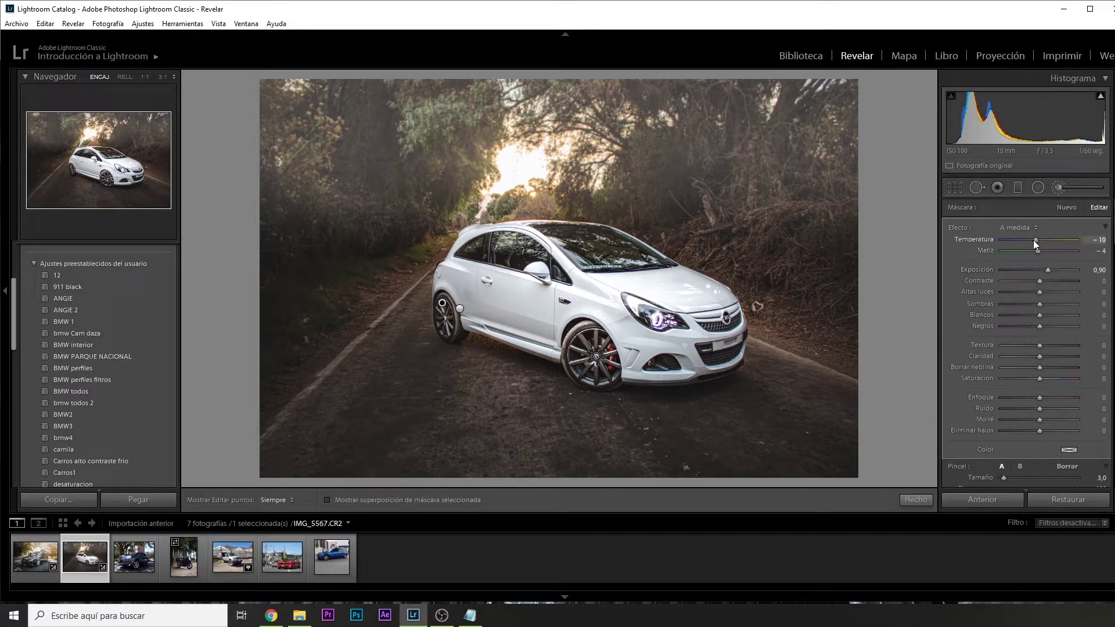
scroll(592, 355, up, 5)
drag(581, 331, 607, 380)
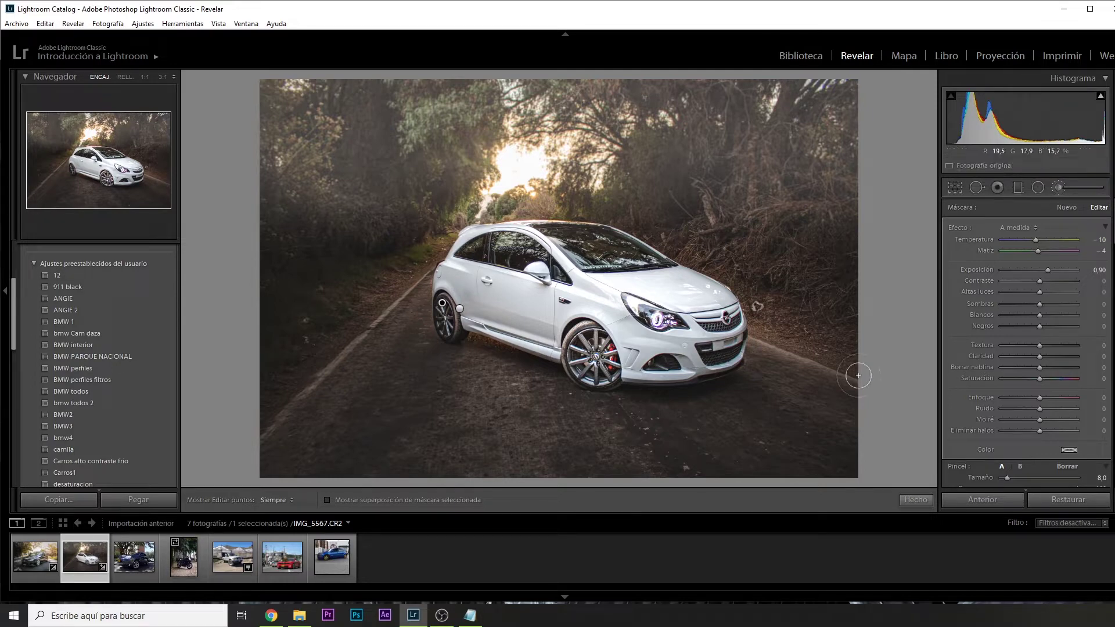
key(k)
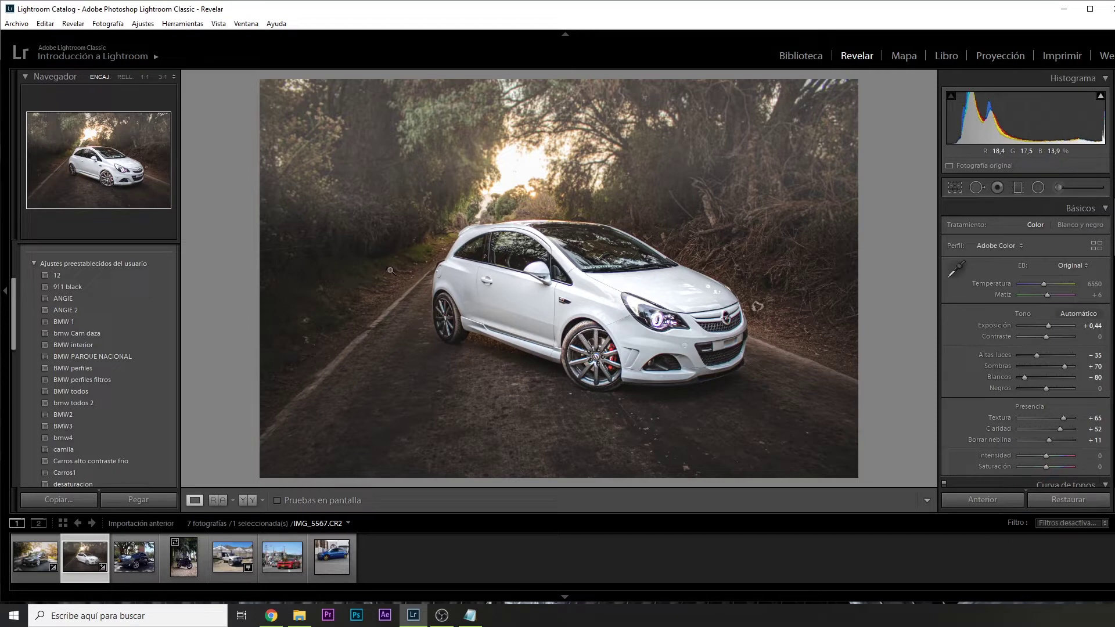
- Crop the white car photo tighter by pulling the left edge inward
key(r)
drag(259, 279, 315, 278)
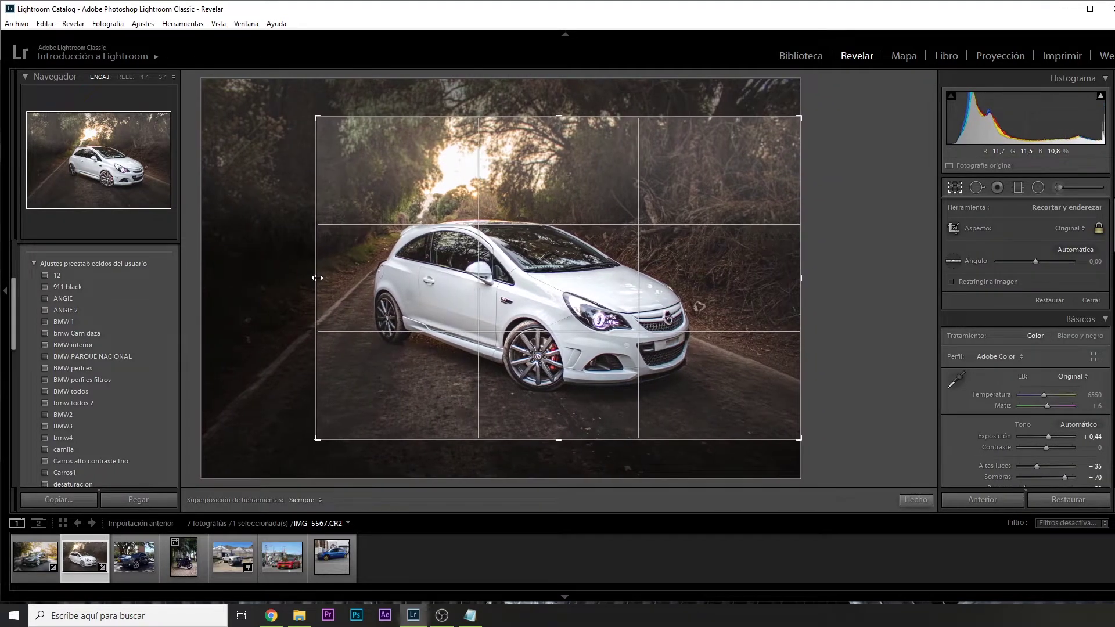
key(Return)
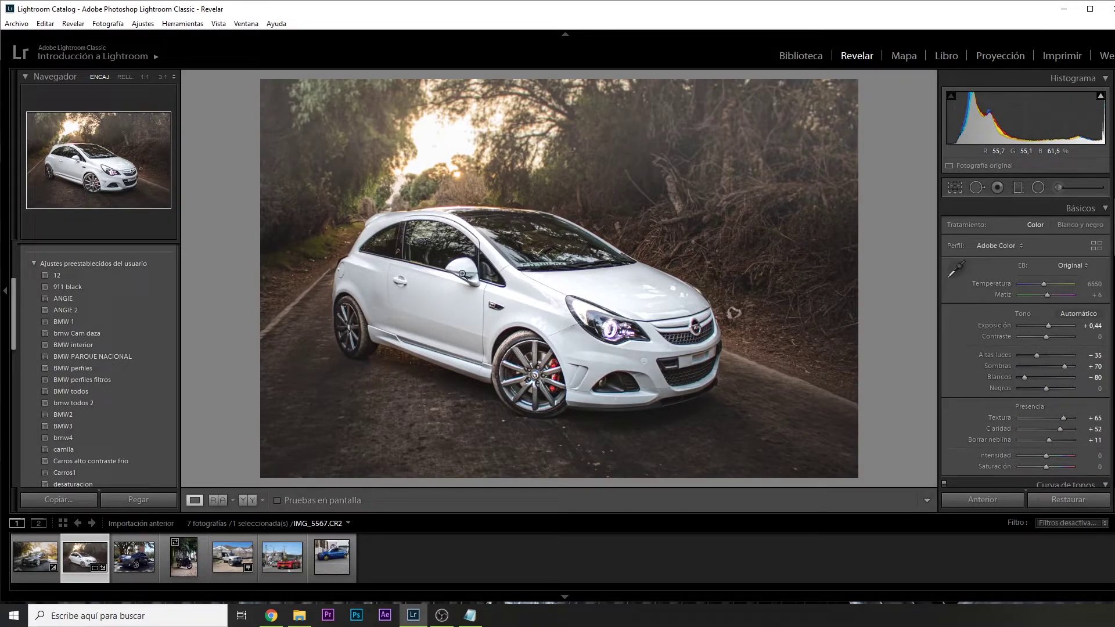
- Compare the photo with its unedited original twice, restoring the edits each time
click(1072, 503)
key(ctrl+z)
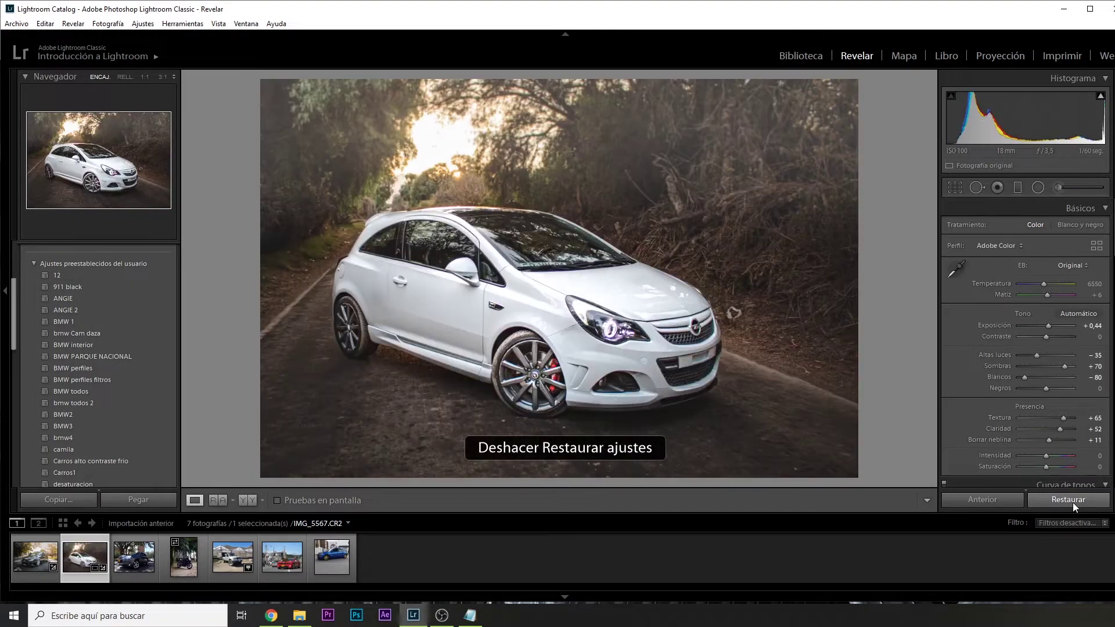
click(1071, 503)
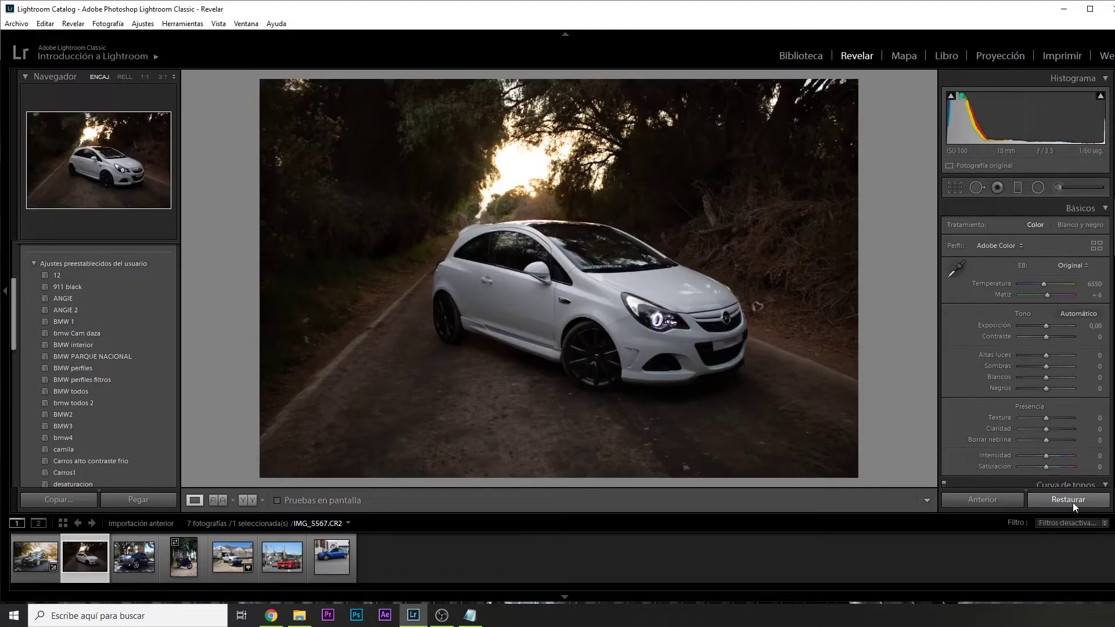
key(ctrl+z)
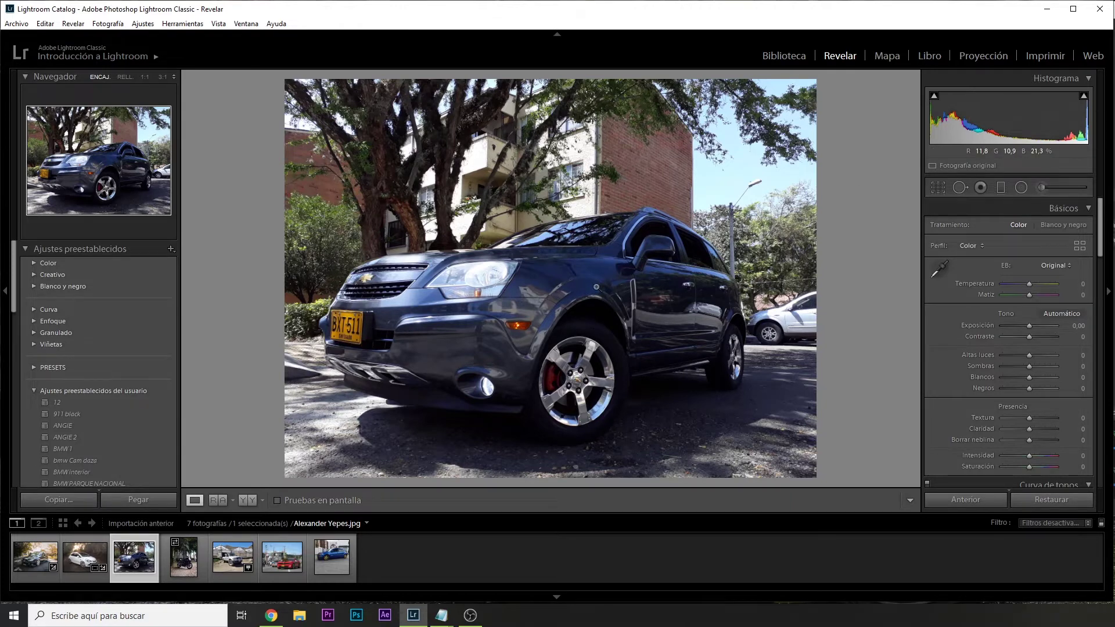
- Add a tall radial filter on the SUV lowering exposure, highlights and shadows outside it
click(1020, 187)
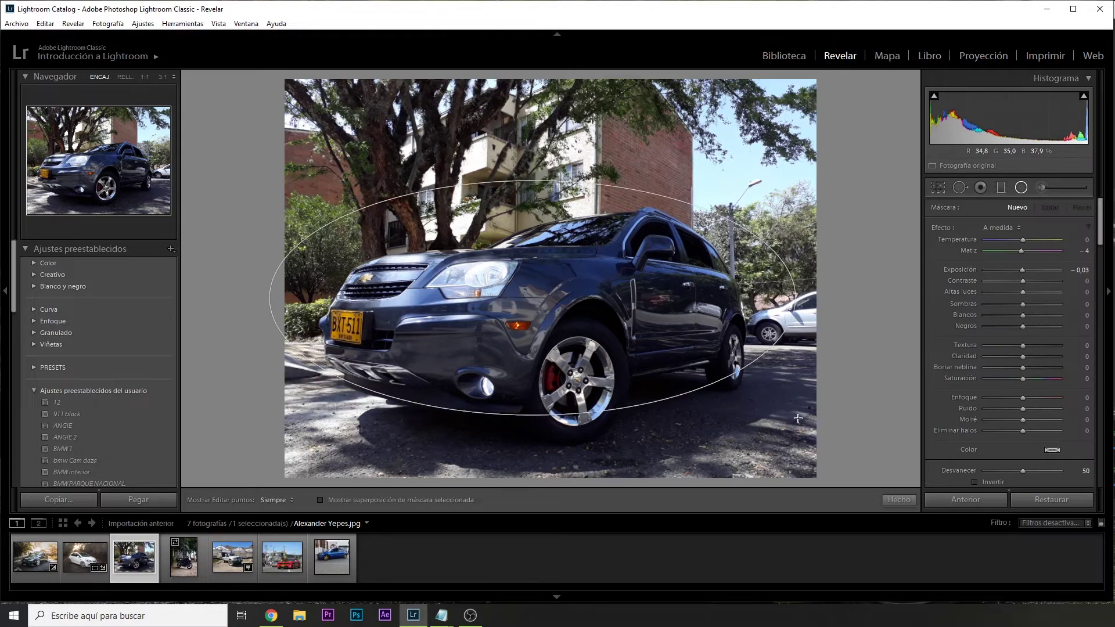
drag(1022, 270, 1012, 277)
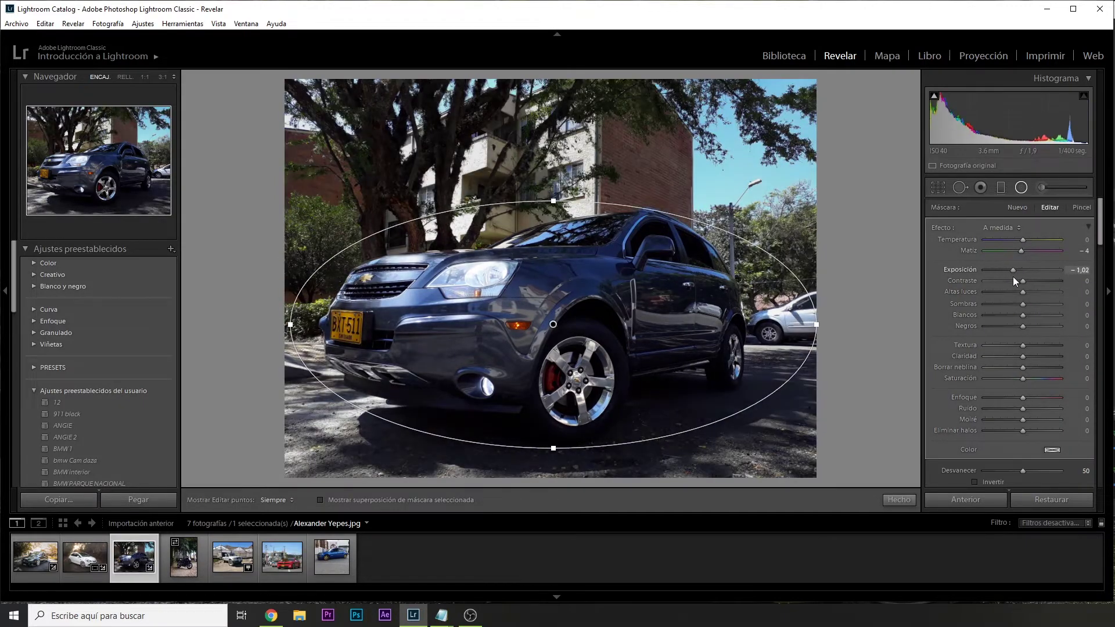
drag(553, 201, 554, 181)
mouse_move(1022, 292)
mouse_down()
mouse_move(1013, 292)
mouse_move(1019, 304)
mouse_up()
- Duplicate the radial filter, shrink it closer around the car, and invert it
right_click(553, 325)
click(574, 331)
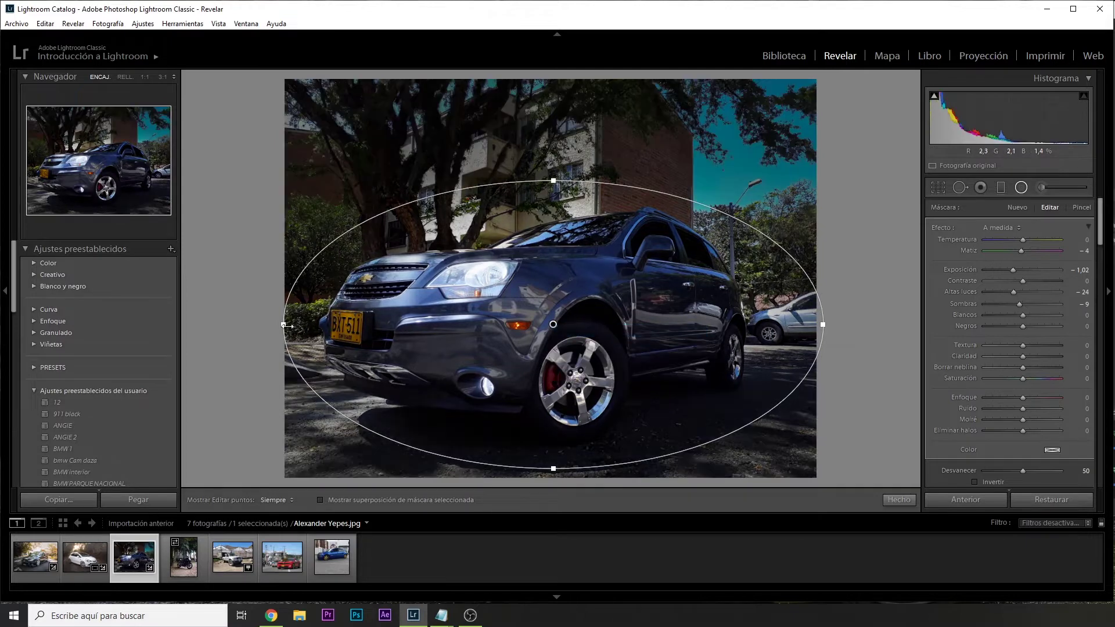
drag(284, 325, 328, 321)
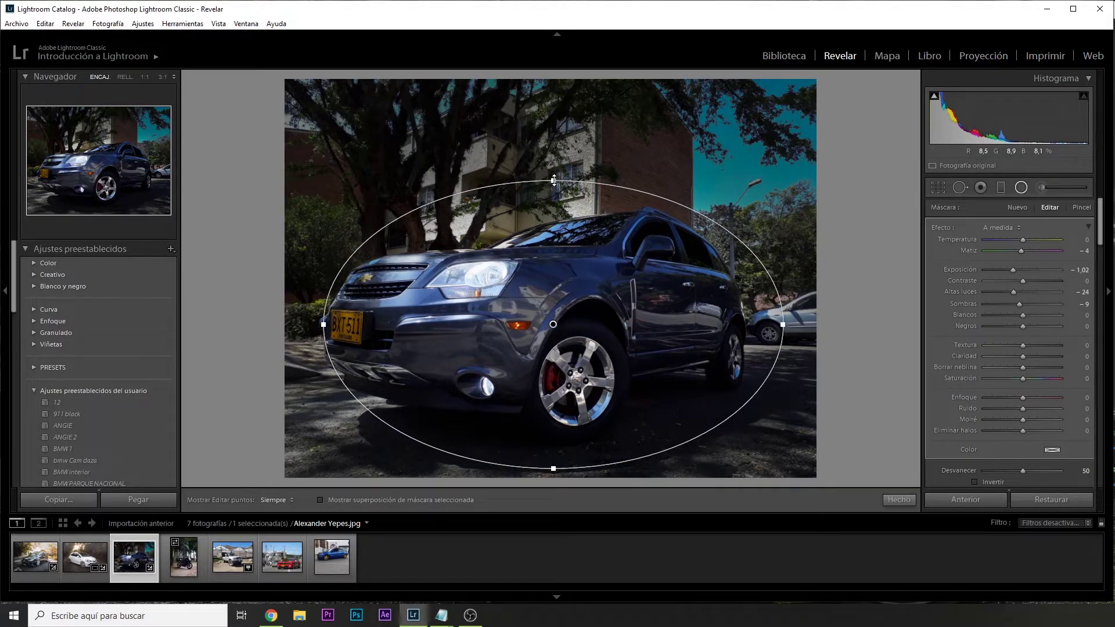
drag(553, 181, 554, 190)
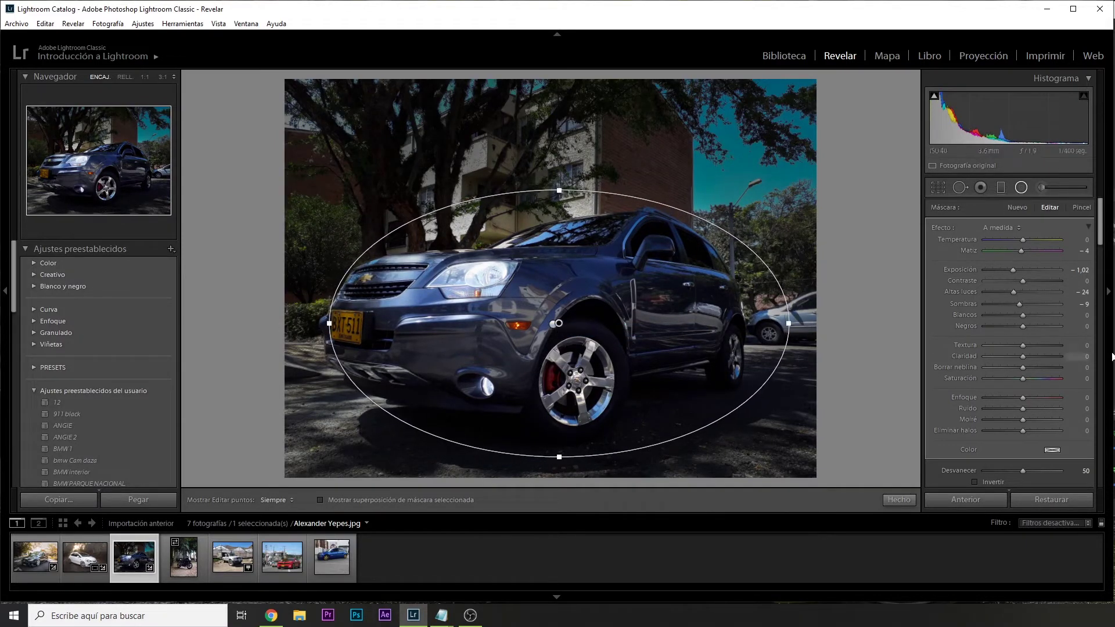
scroll(984, 389, down, 2)
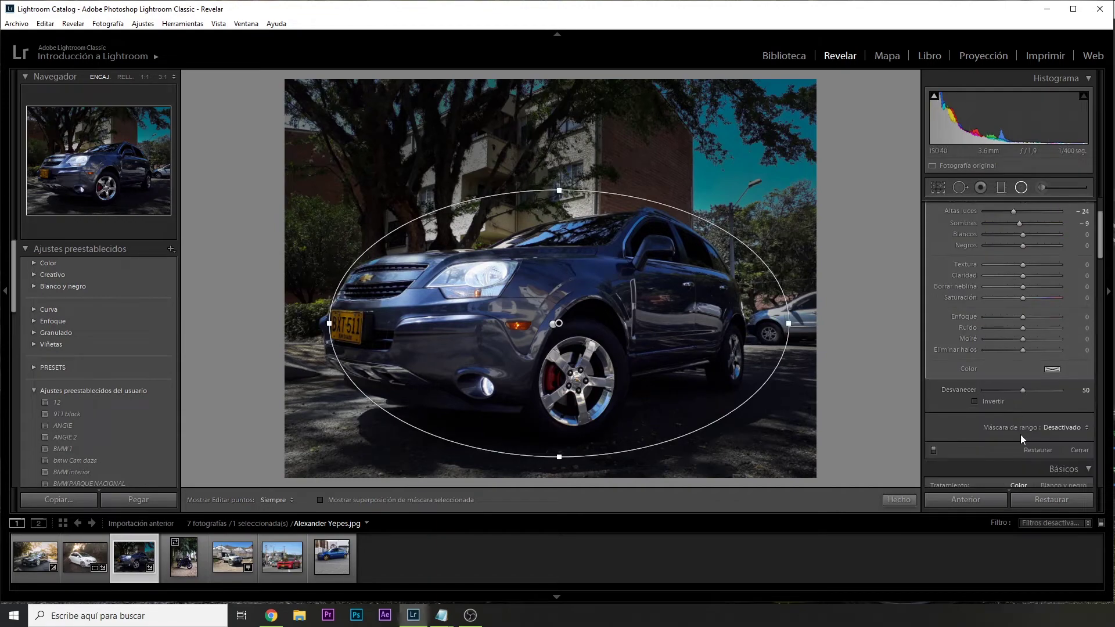
click(975, 401)
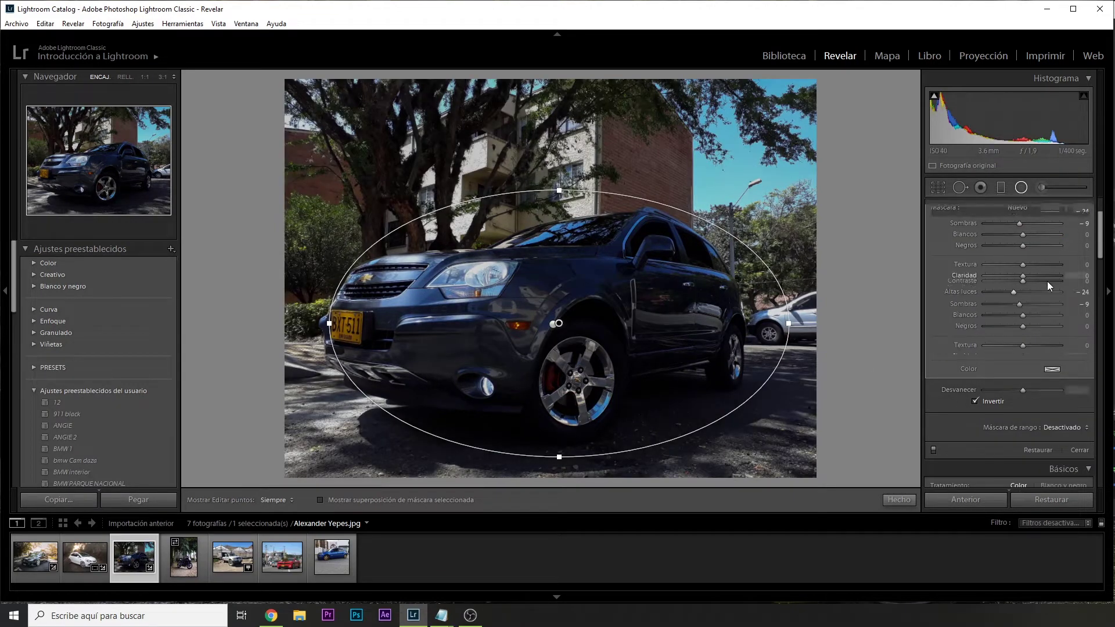
- Boost the car's shadows, whites, texture and clarity, setting exposure to 0.90
scroll(1047, 281, up, 2)
mouse_move(1023, 270)
mouse_down()
mouse_move(1043, 271)
mouse_move(1036, 304)
mouse_move(971, 287)
mouse_up()
mouse_move(1022, 314)
mouse_down()
mouse_move(1052, 315)
mouse_move(1022, 327)
mouse_move(1054, 345)
mouse_up()
drag(1023, 356, 1035, 356)
drag(329, 324, 281, 324)
drag(552, 334, 548, 343)
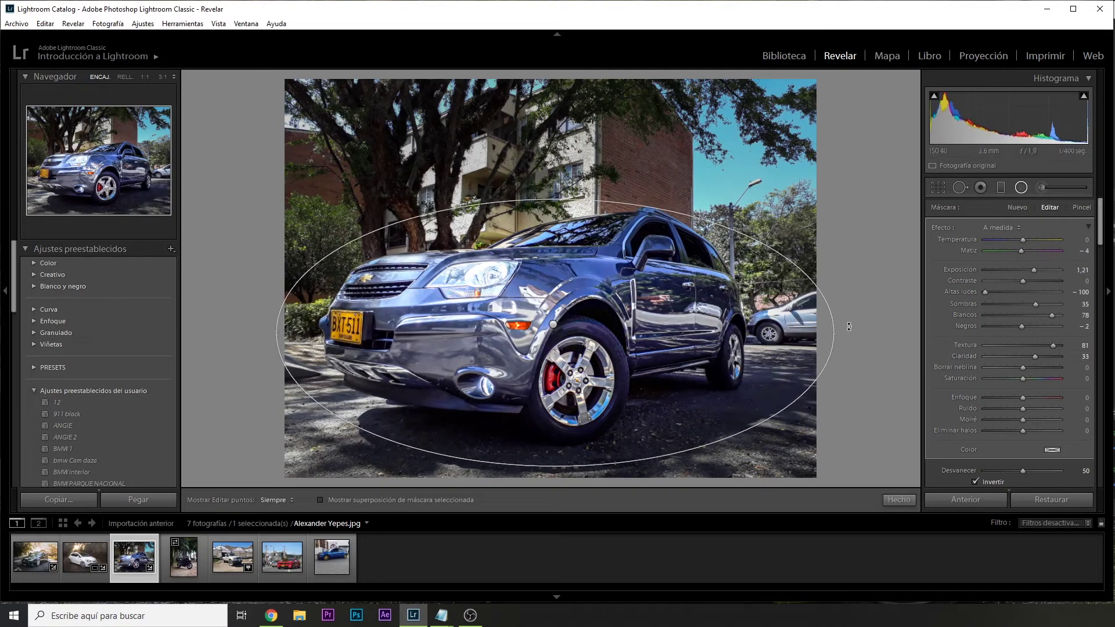
drag(1034, 270, 1030, 270)
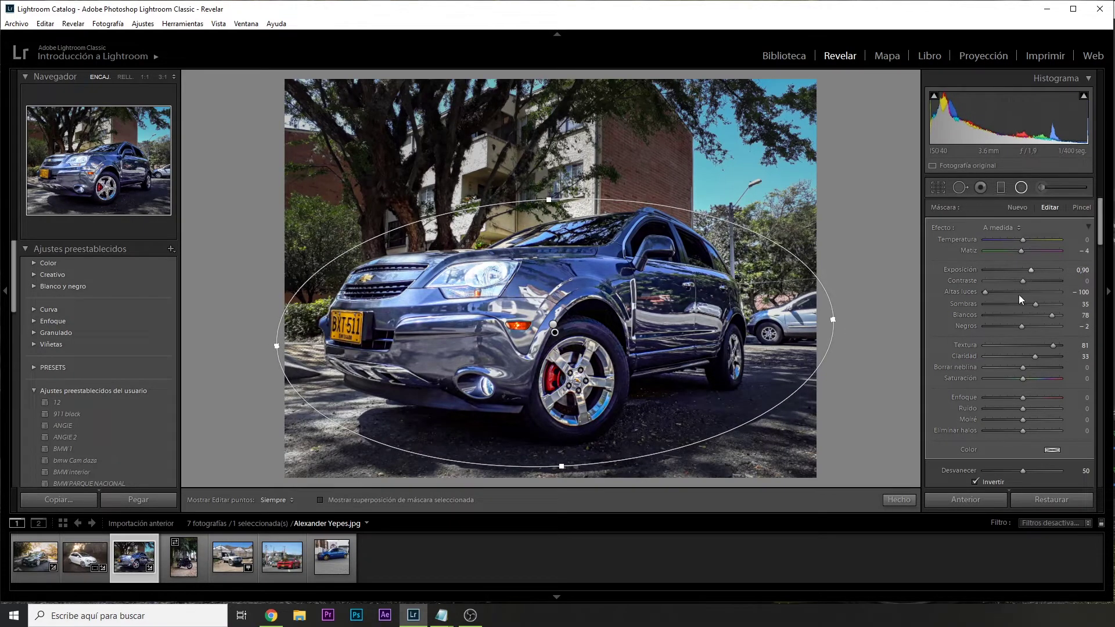
- Paint raised exposure onto part of the SUV body with the Adjustment Brush
click(1046, 183)
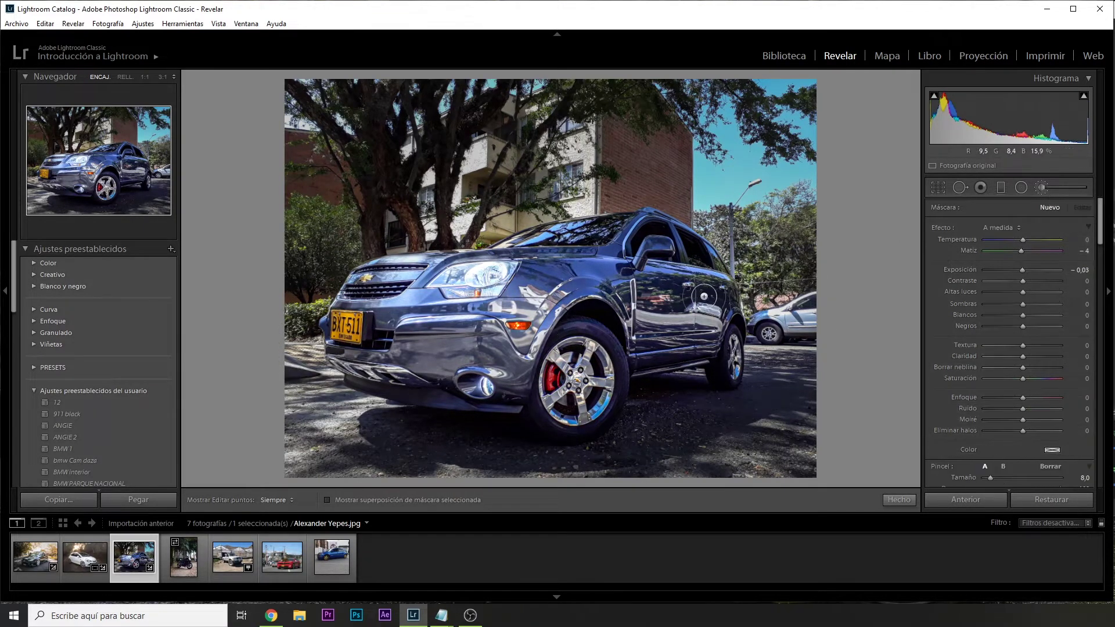
key(h)
drag(720, 293, 693, 333)
drag(1023, 270, 1027, 271)
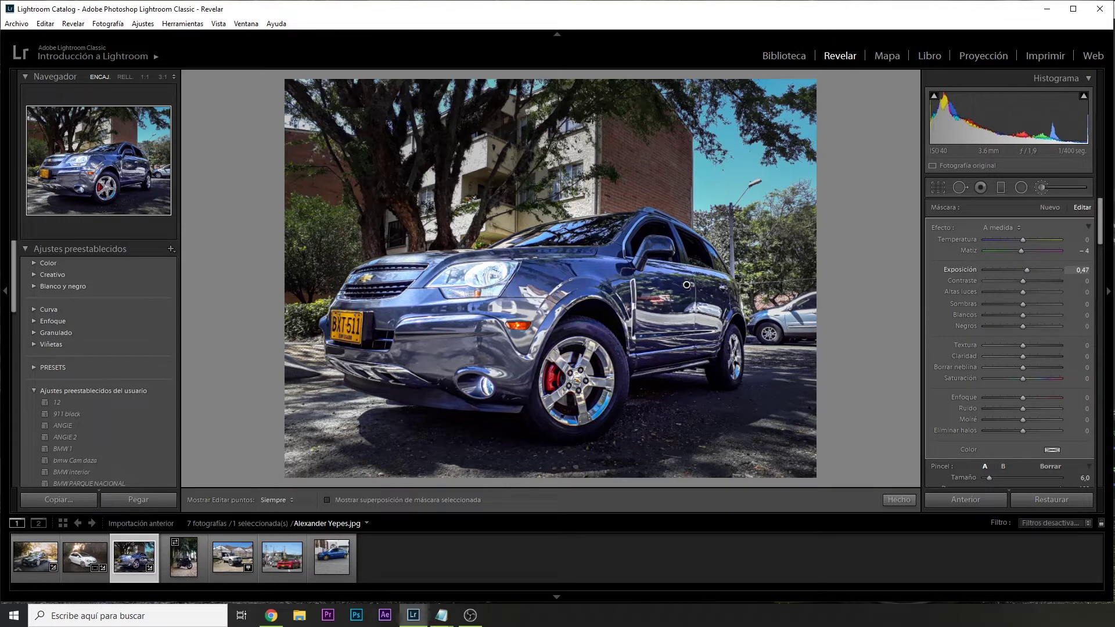
key(k)
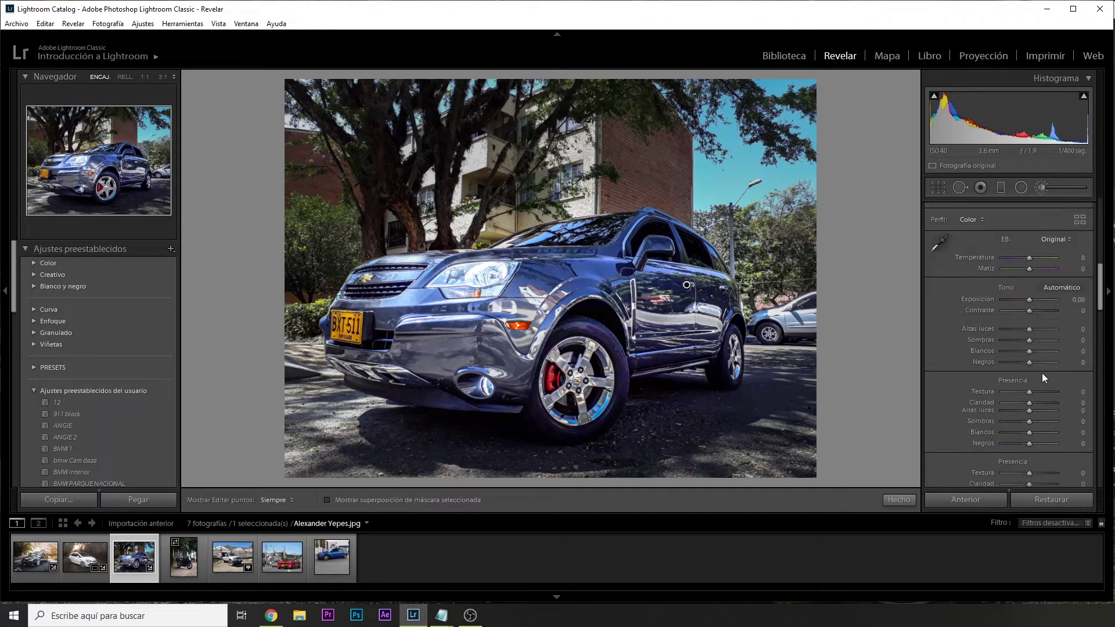
- Set yellow and green hue to −100 in HSL and raise their saturation
scroll(1041, 375, down, 5)
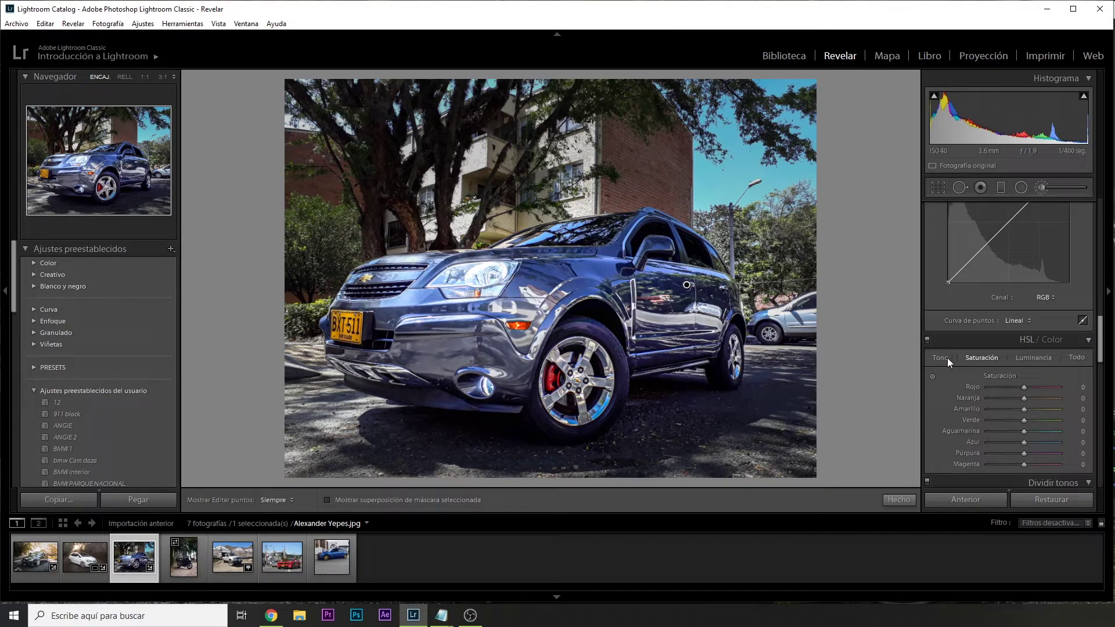
click(946, 357)
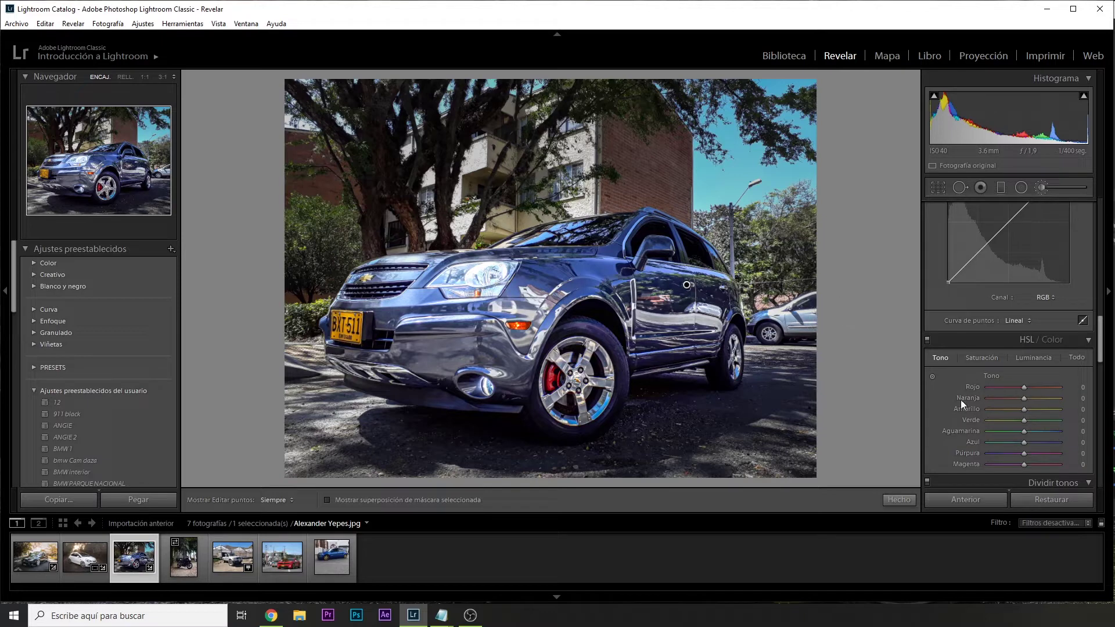
scroll(960, 400, down, 3)
drag(1029, 341, 918, 330)
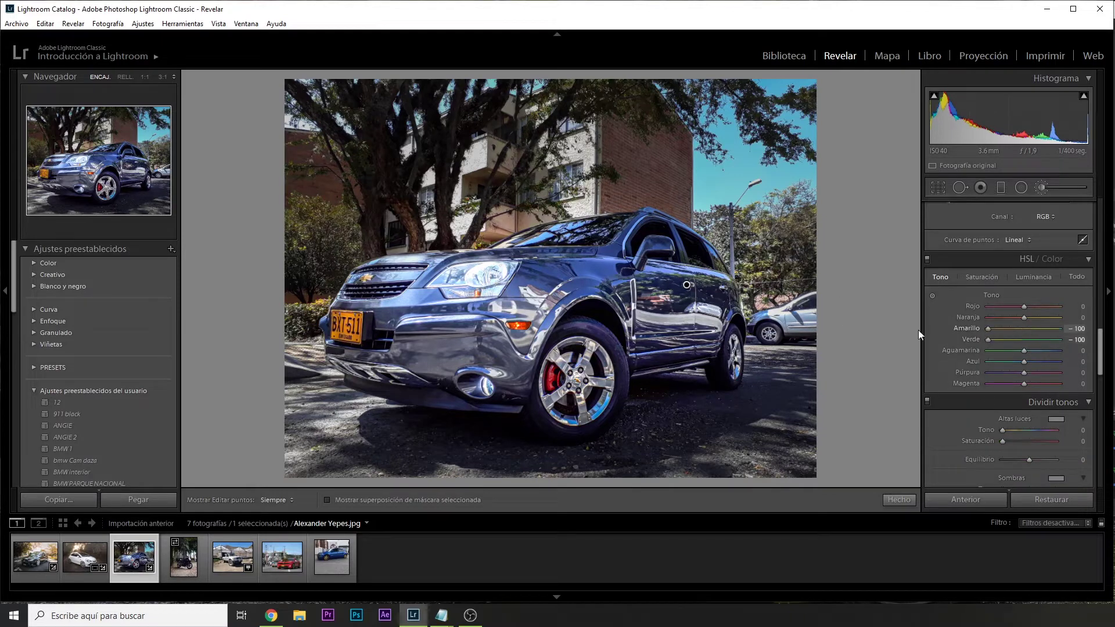
key(ctrl+alt+shift+s)
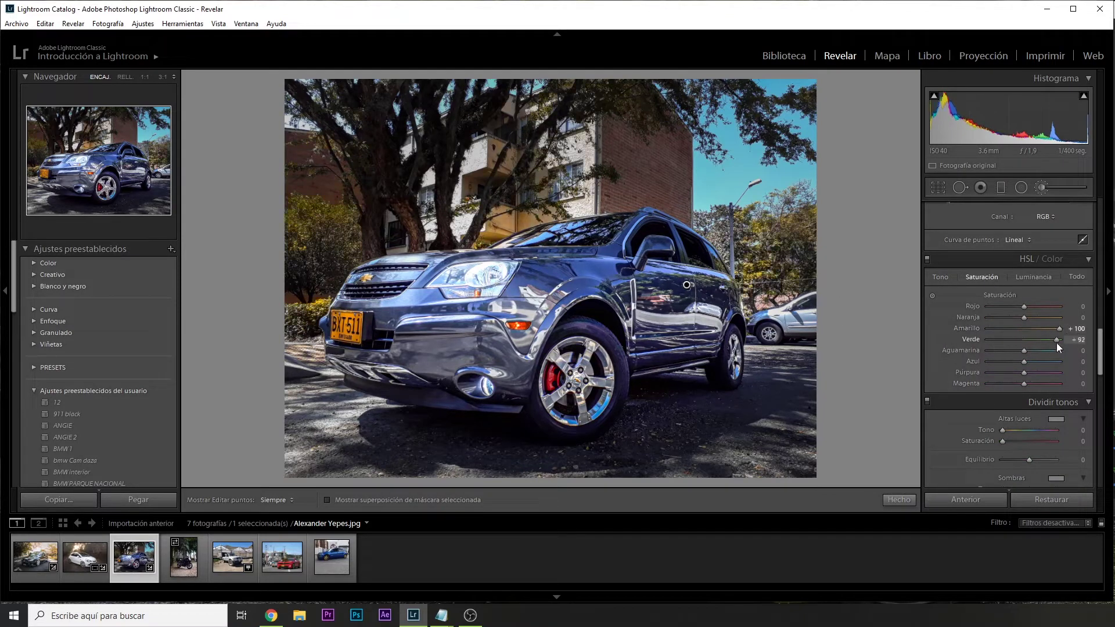
drag(1057, 343, 1082, 343)
drag(1053, 328, 1034, 329)
key(m)
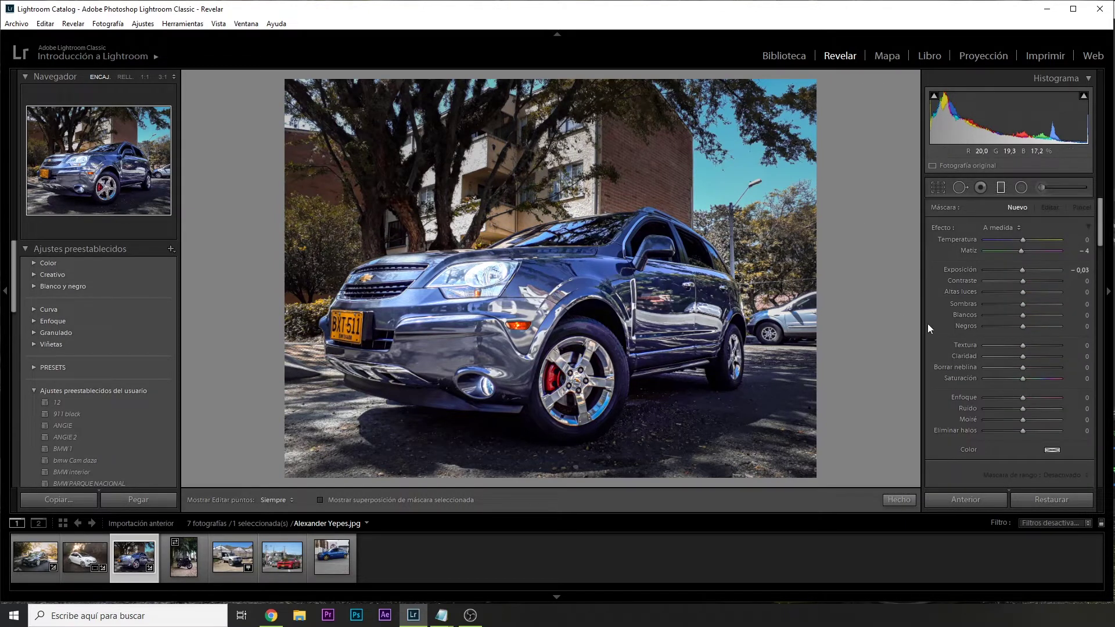
- In HSL saturation, push Aqua to +100 and lower Blue to deepen the sky
scroll(1000, 364, down, 3)
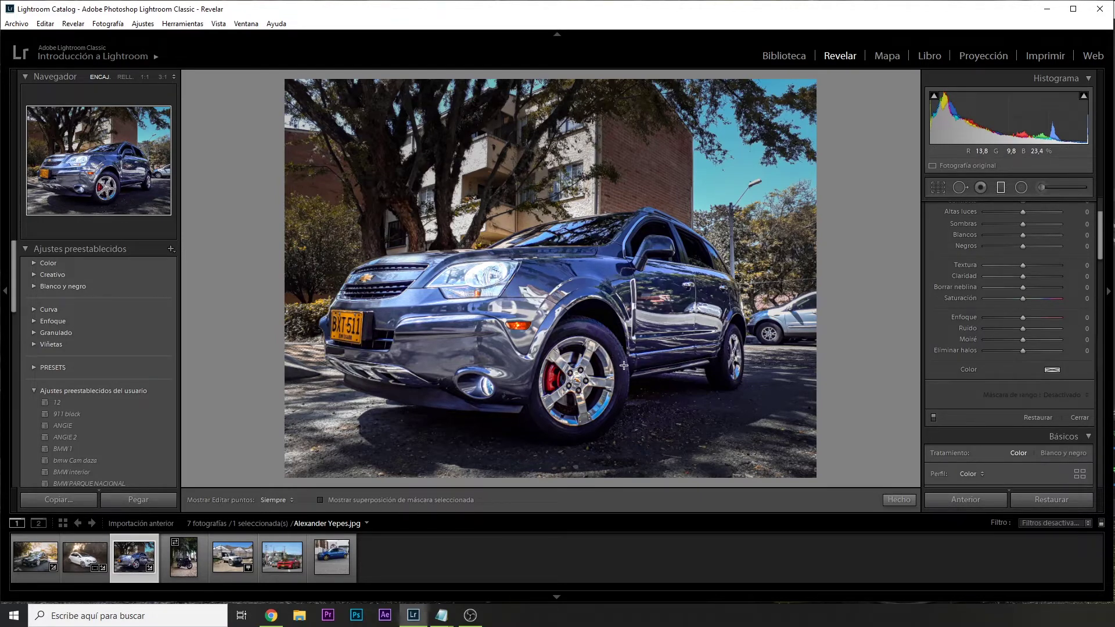
scroll(976, 332, down, 3)
scroll(1076, 363, down, 8)
scroll(1077, 366, down, 10)
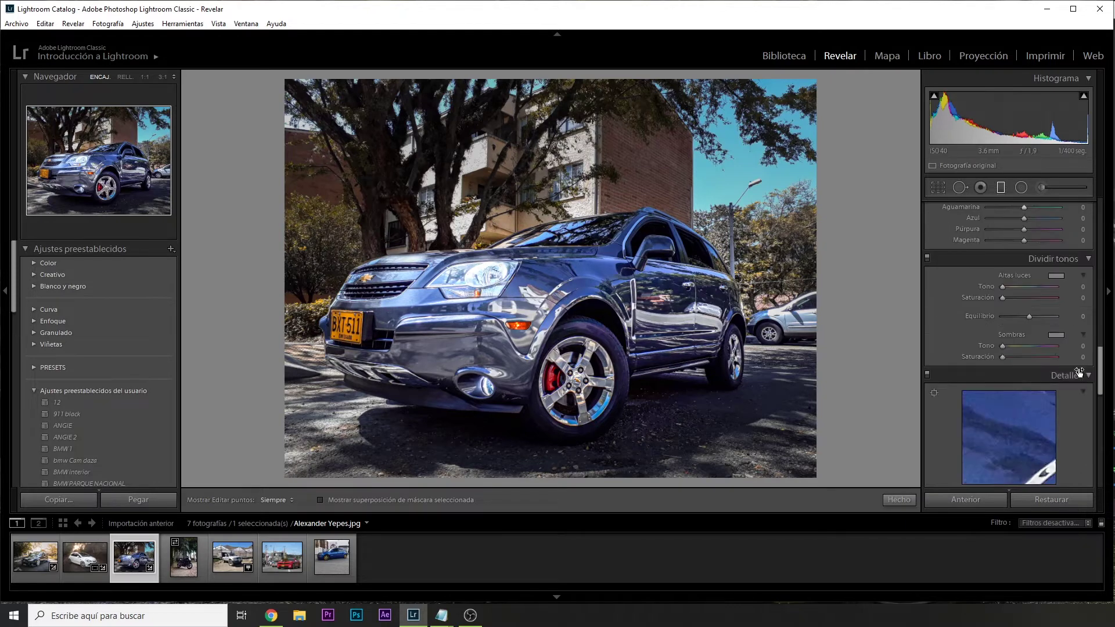
scroll(994, 379, up, 5)
scroll(1025, 308, down, 3)
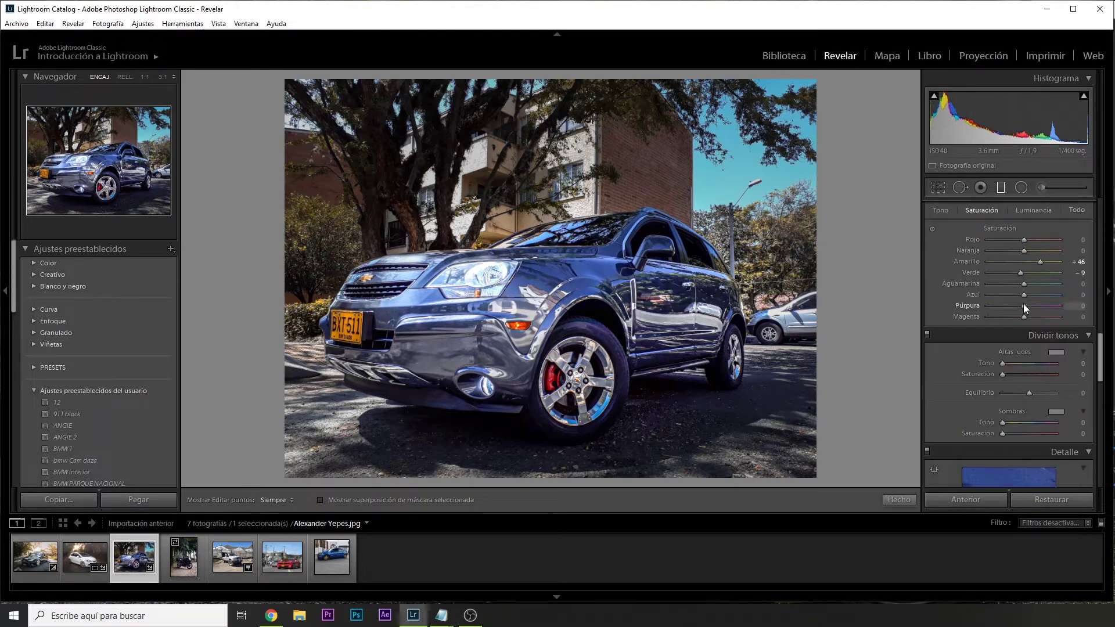
mouse_move(1011, 305)
mouse_down()
mouse_move(984, 315)
mouse_move(991, 287)
mouse_move(1025, 294)
mouse_up()
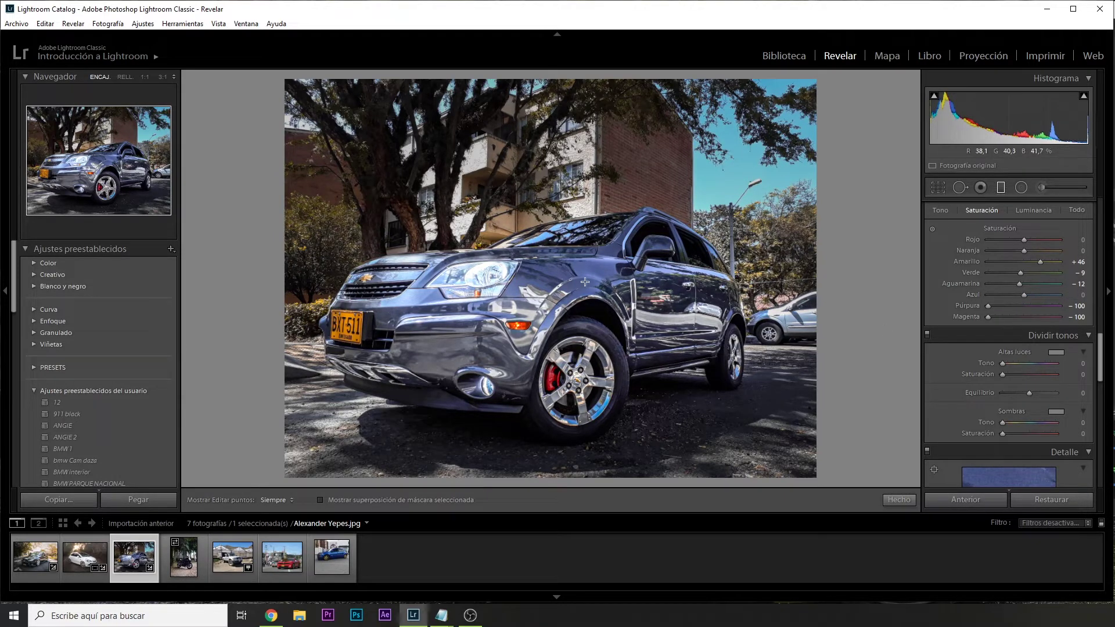
drag(1022, 295, 1056, 292)
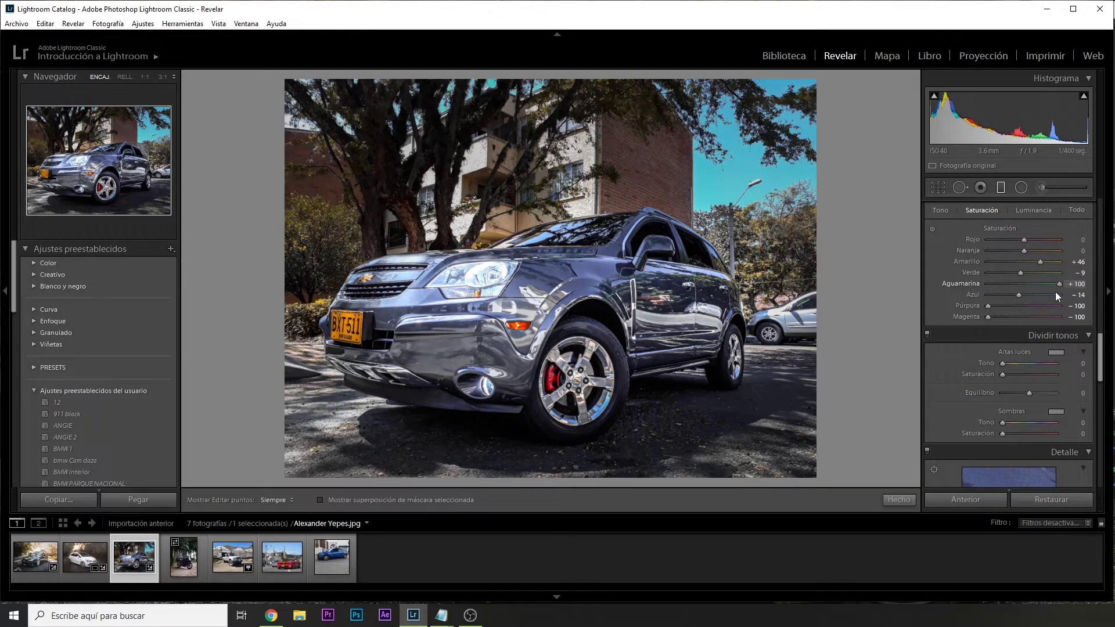
key(m)
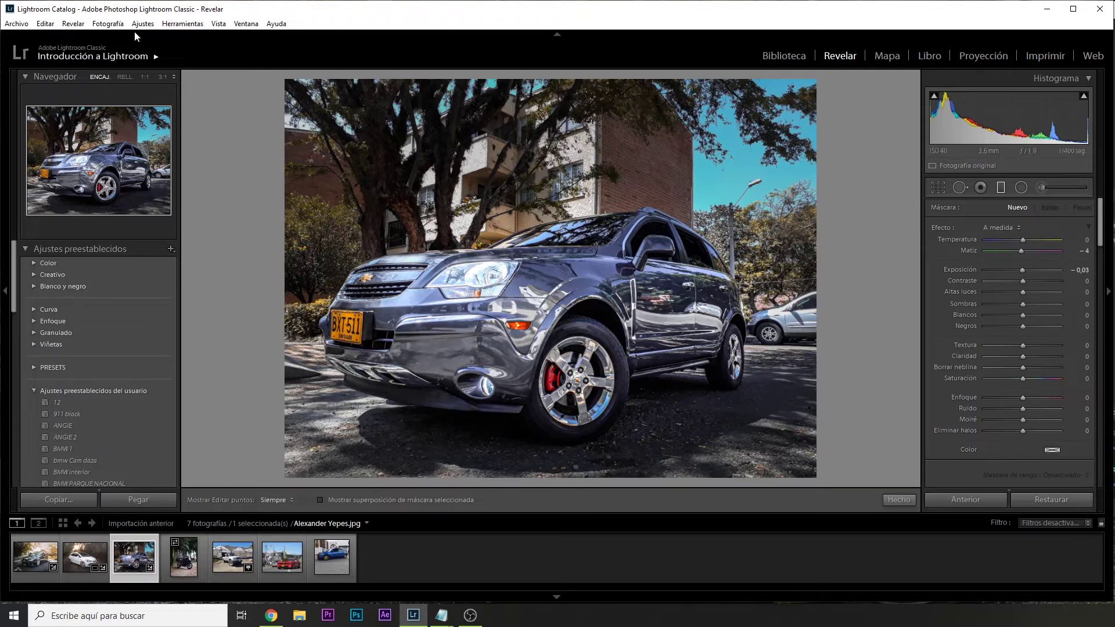
- Edit a copy with Lightroom adjustments in Adobe Photoshop CC 2019
click(107, 24)
mouse_move(174, 84)
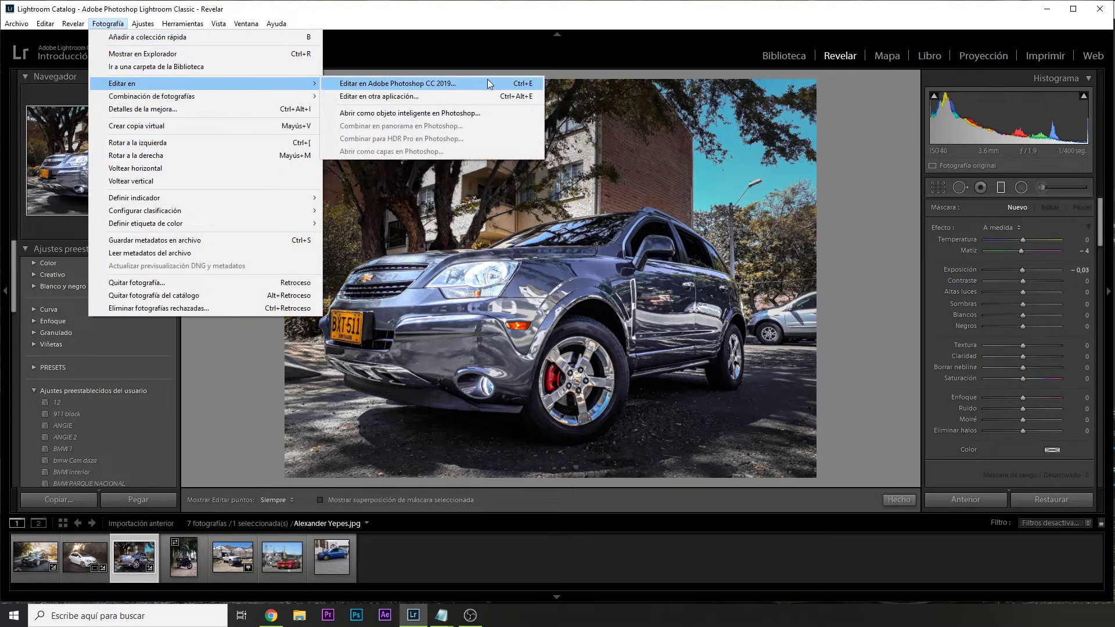
click(489, 83)
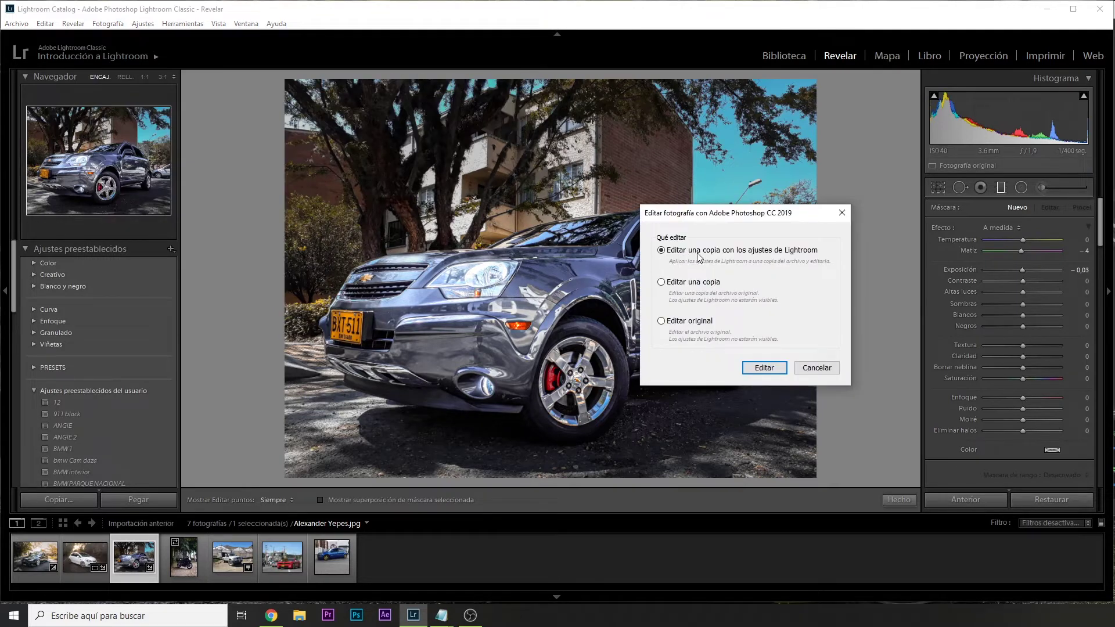
click(764, 368)
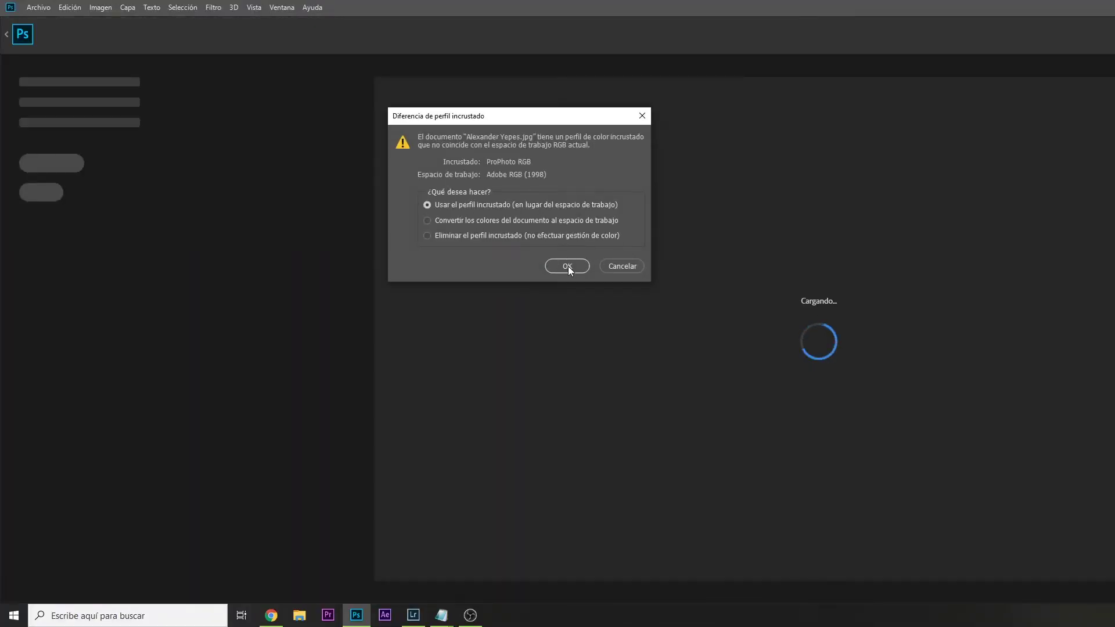
- Keep the embedded ProPhoto RGB profile when opening the photo in Photoshop
click(567, 266)
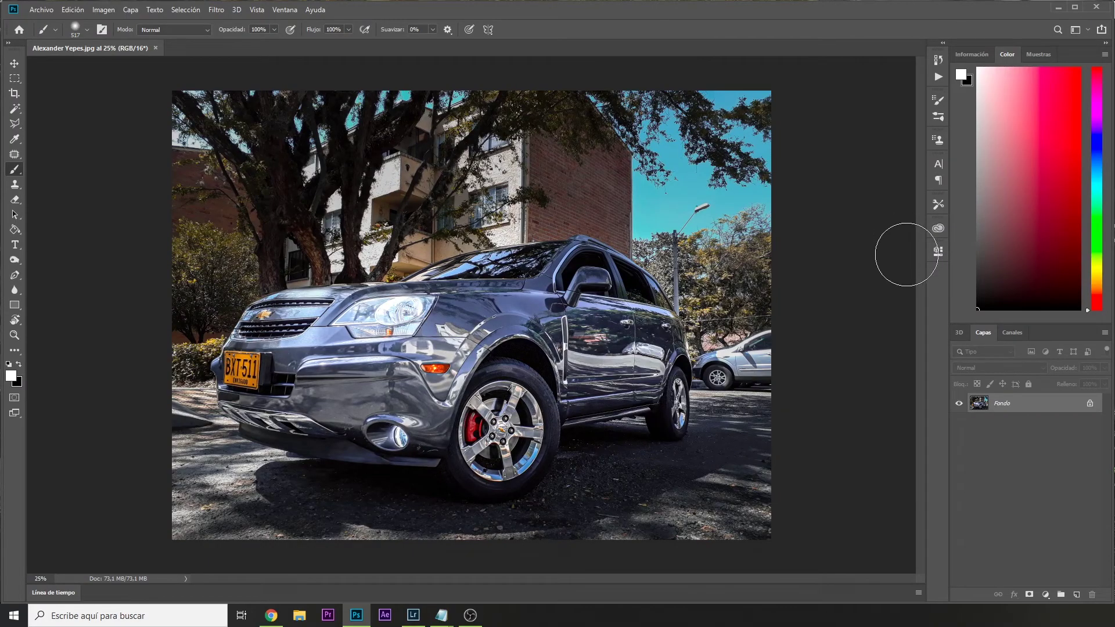
- Duplicate the background layer and drag the logo plate PNG from the desktop onto the photo
key(ctrl+j)
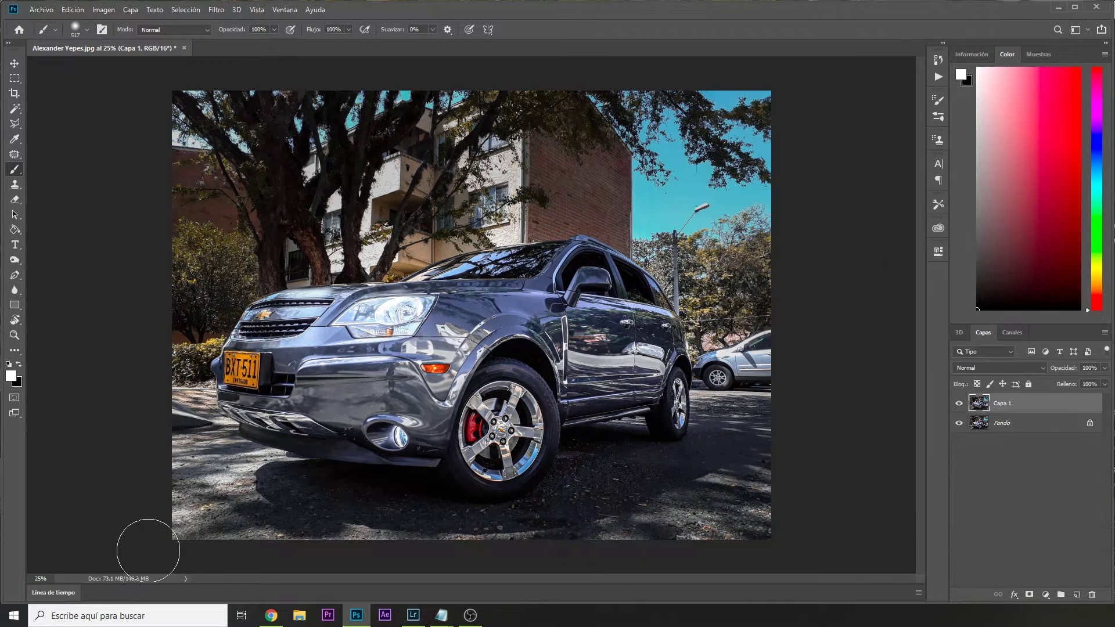
key(super+d)
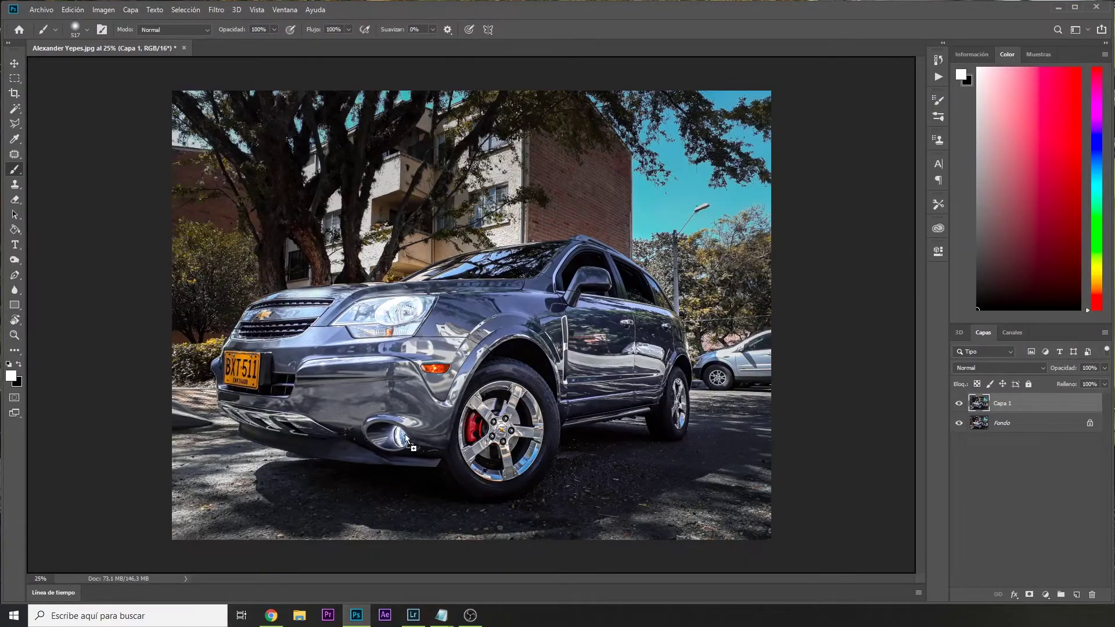
drag(51, 428, 406, 434)
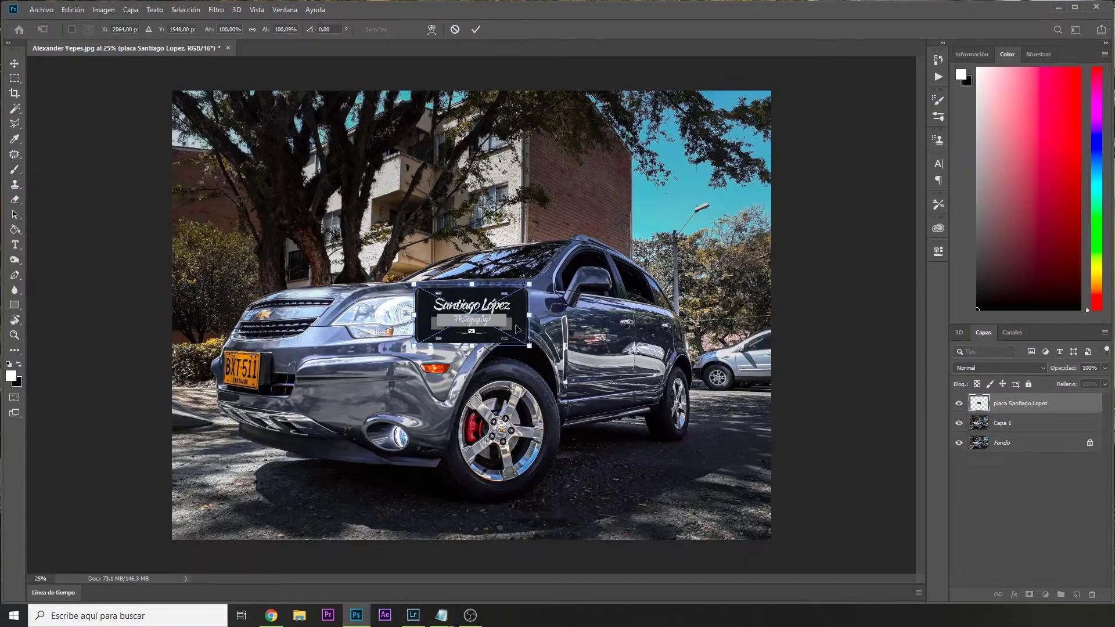
- Fit the logo plate over the SUV's license plate, matching its angle and perspective
drag(517, 330, 319, 372)
scroll(319, 372, up, 5)
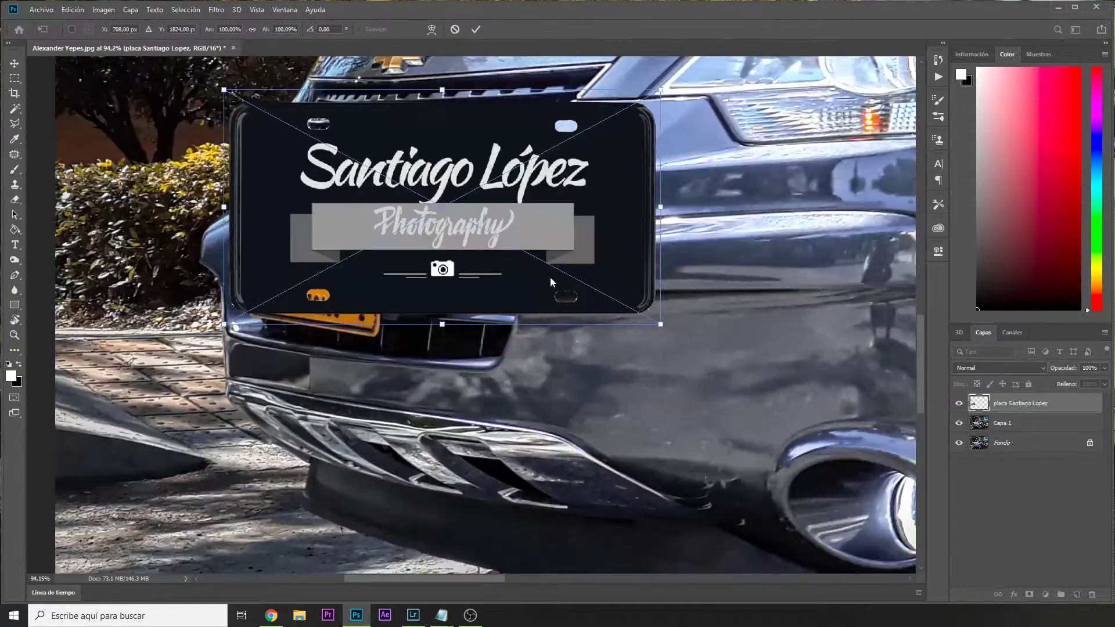
drag(660, 324, 581, 313)
drag(660, 90, 394, 190)
drag(580, 314, 381, 344)
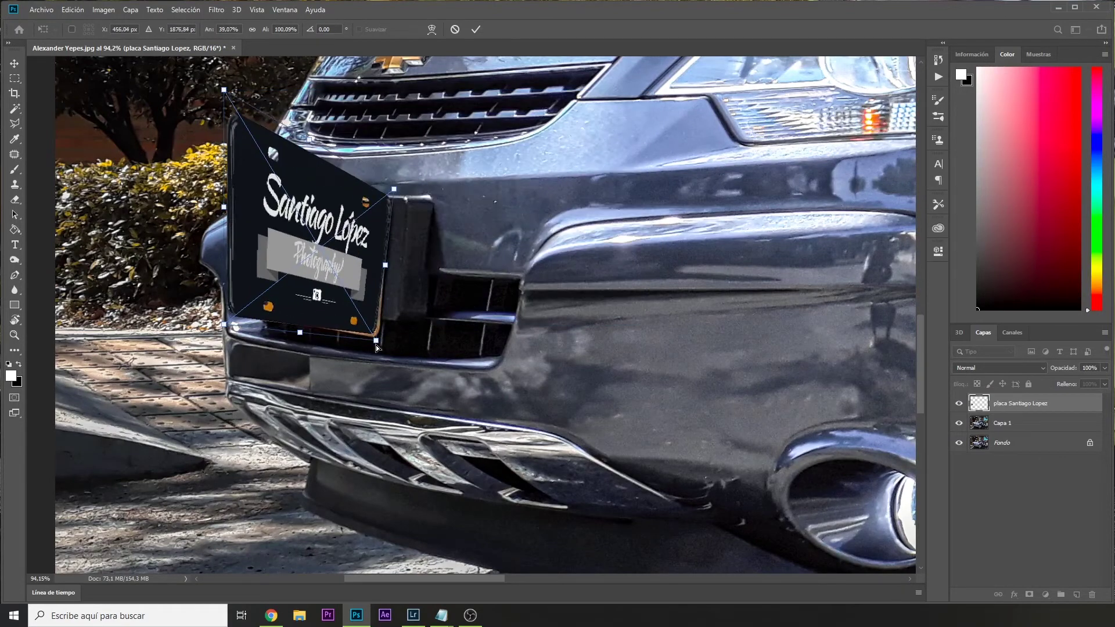
mouse_move(224, 90)
mouse_down()
mouse_move(235, 177)
mouse_move(251, 191)
mouse_up()
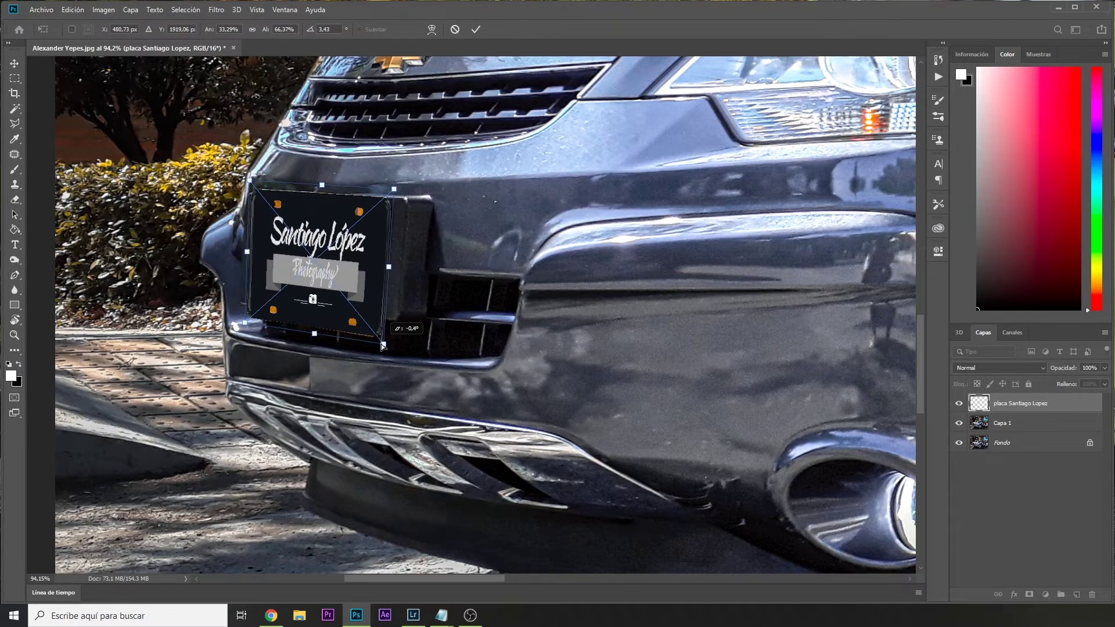
key(Return)
- Zoom back out to the whole photo and switch to the Brush tool
key(ctrl+0)
key(b)
scroll(227, 422, up, 2)
scroll(231, 420, down, 2)
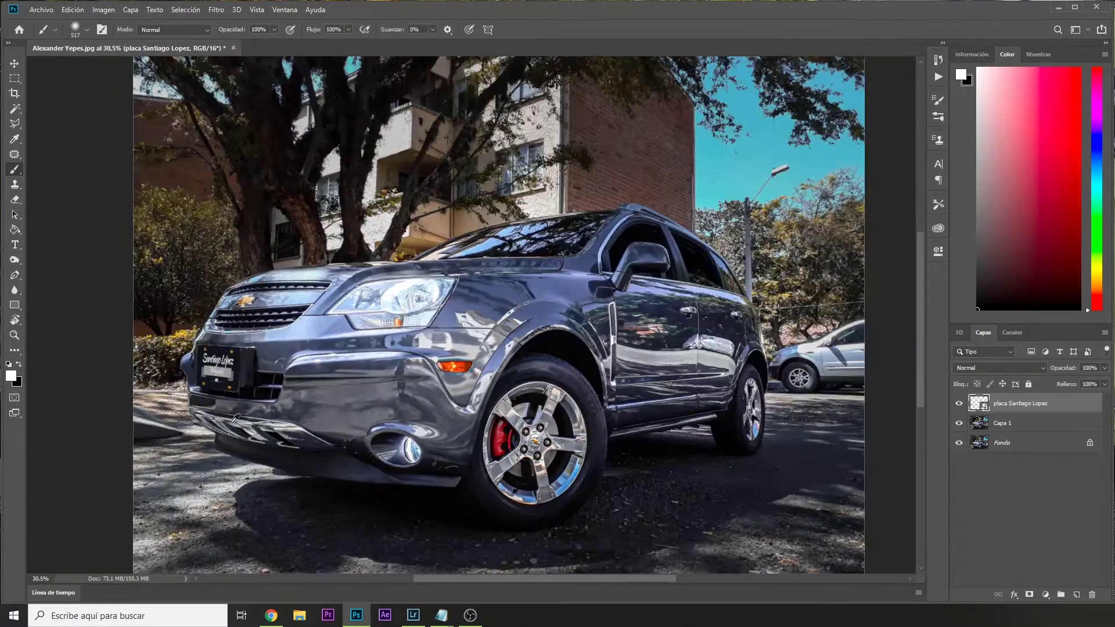
- Apply a small-radius Gaussian Blur (Desenfoque gaussiano) to the logo plate layer
click(218, 10)
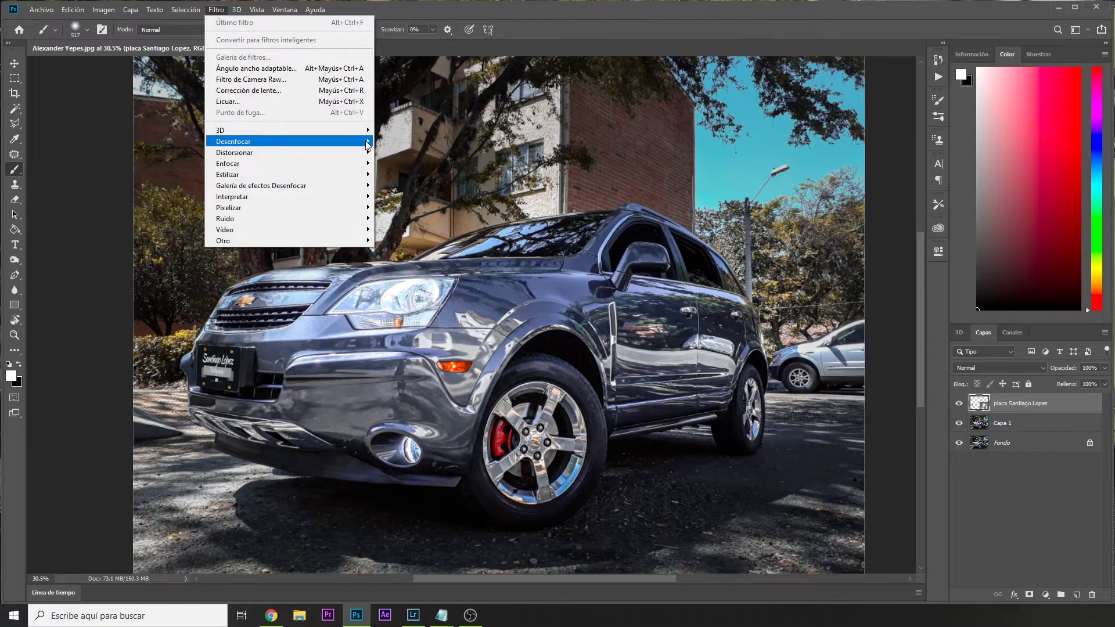
mouse_move(287, 141)
click(428, 229)
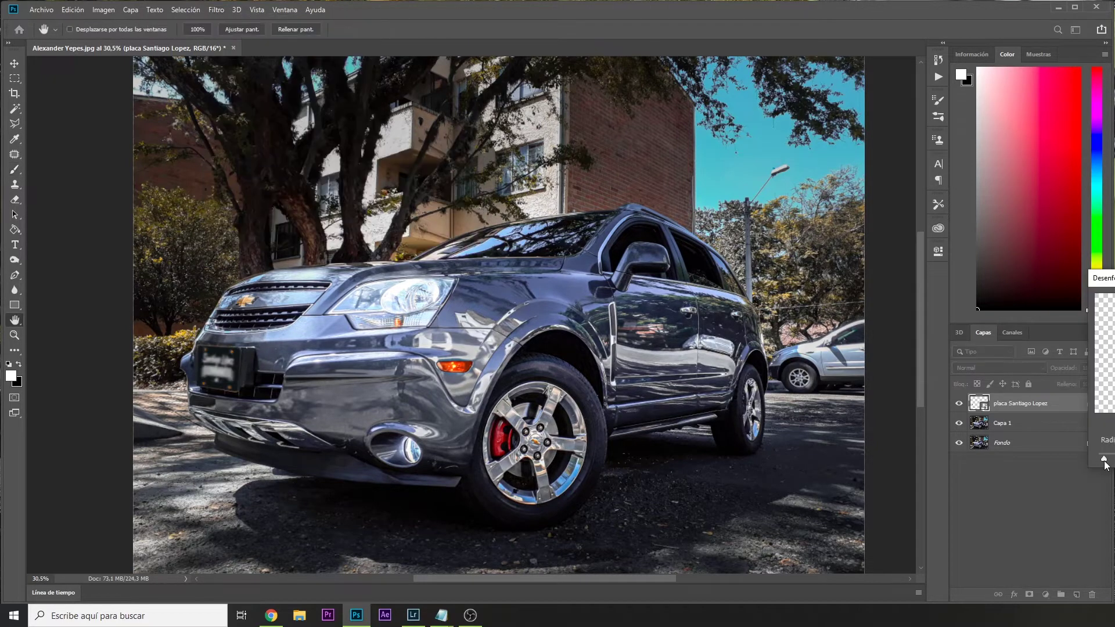
key(Return)
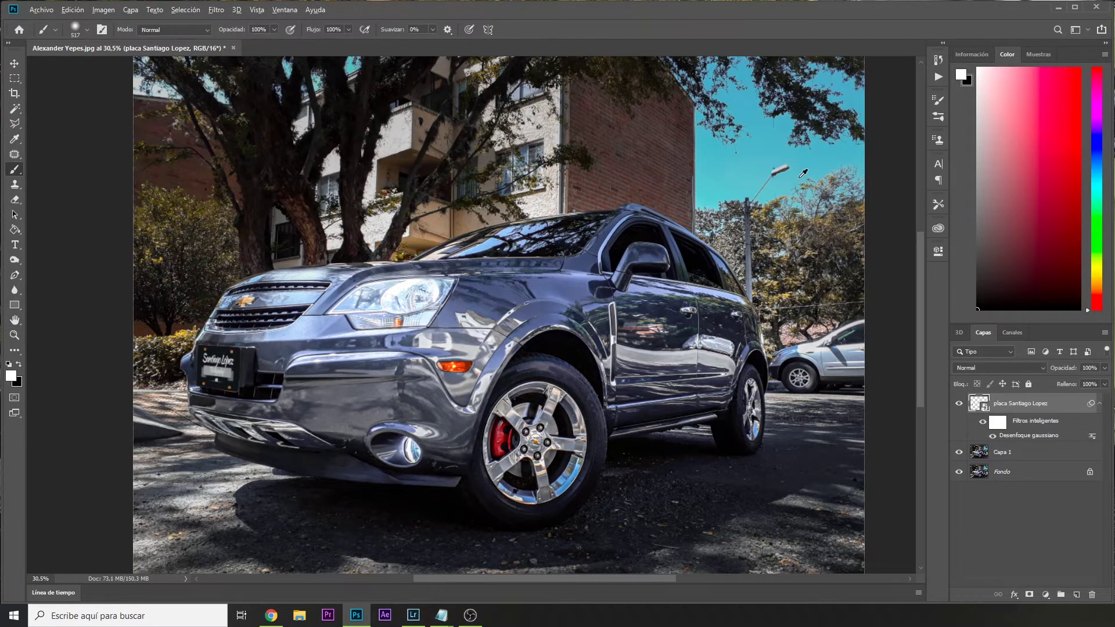
scroll(803, 173, down, 3)
scroll(465, 261, up, 1)
scroll(262, 347, up, 2)
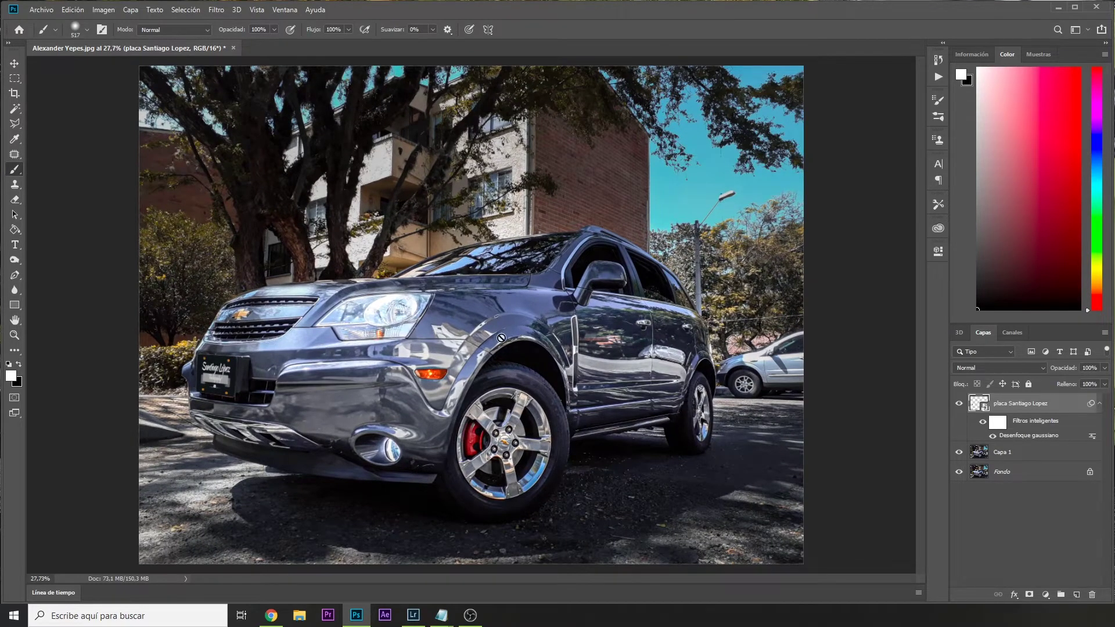
scroll(501, 337, down, 1)
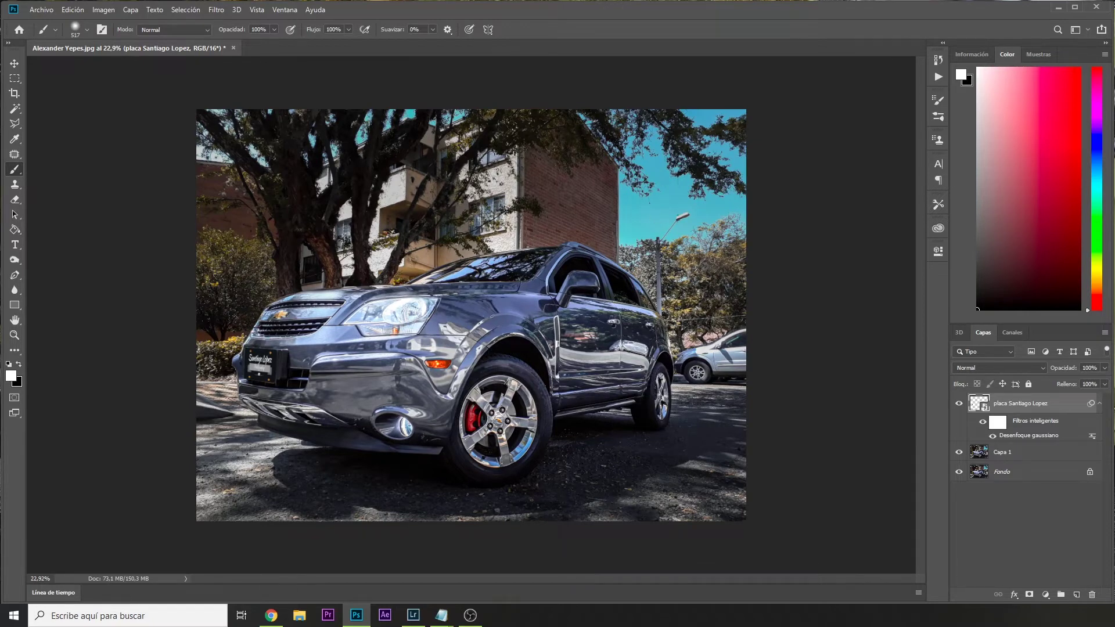
- Paint a white glow on a new layer in Linear Dodge mode and group the glow layers
click(1077, 595)
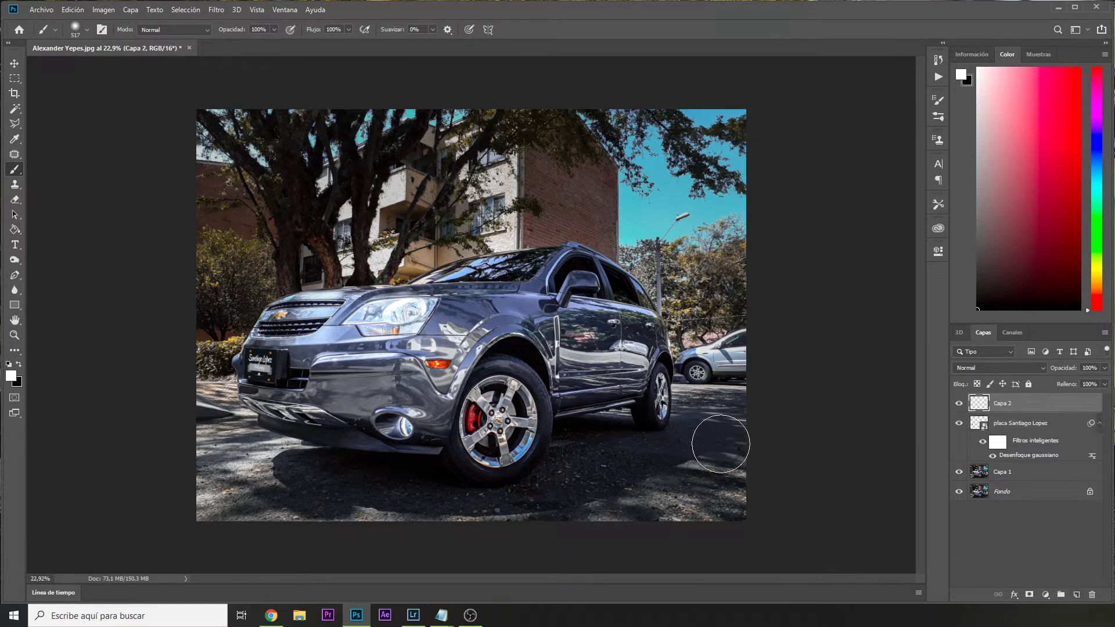
click(498, 301)
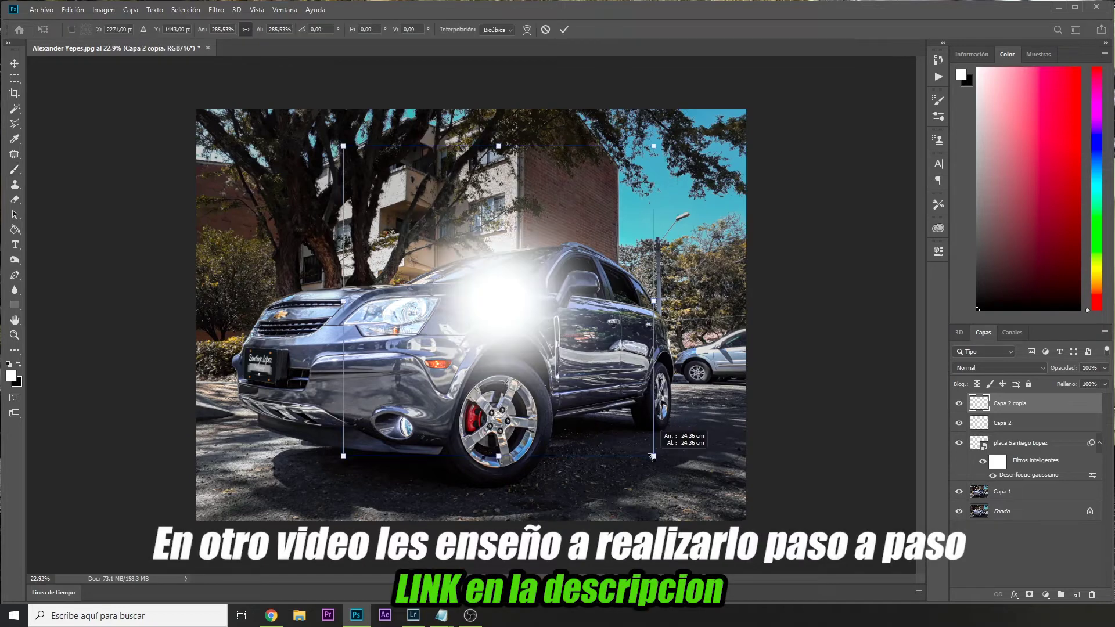
click(999, 368)
click(1030, 428)
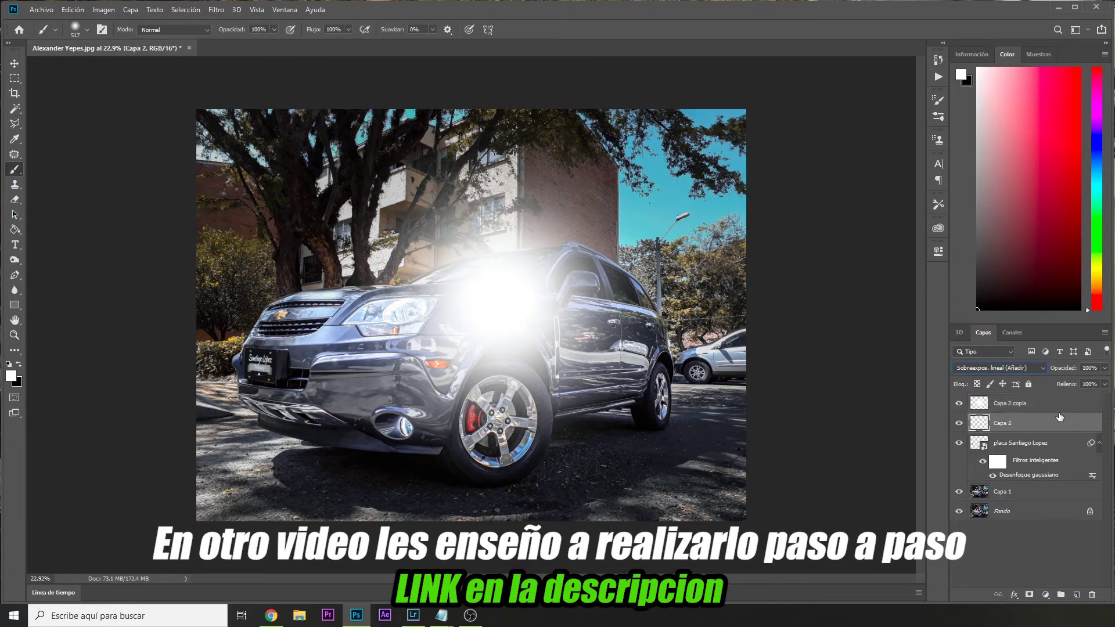
right_click(1037, 409)
key(ctrl+g)
- Tint the glow yellow with colorized Hue/Saturation layers clipped to each glow layer
click(1045, 594)
click(1068, 479)
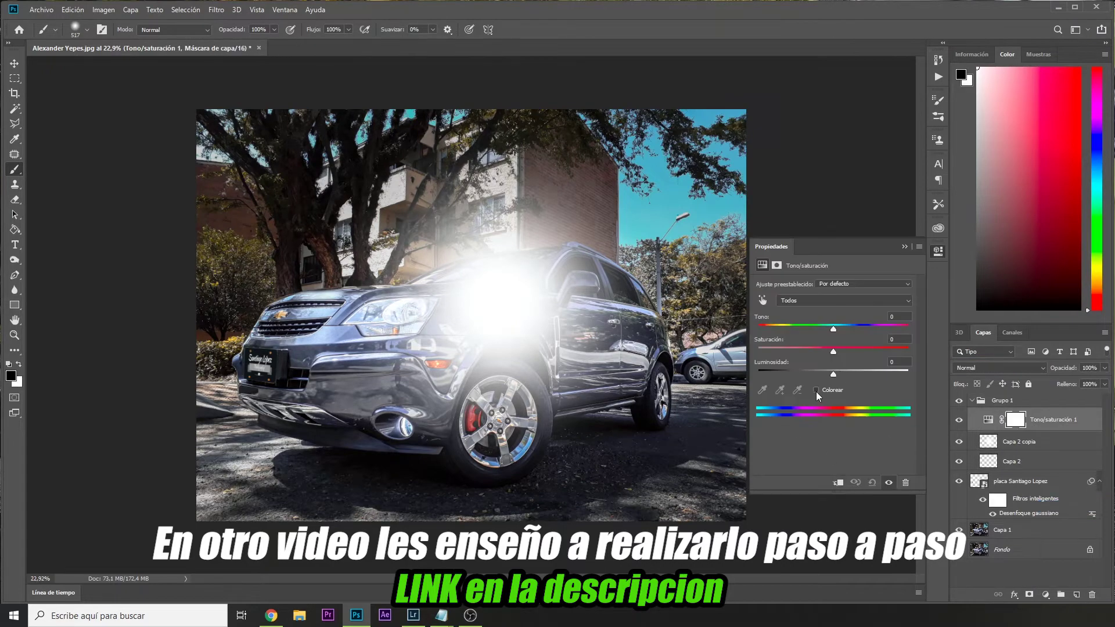
click(816, 390)
drag(768, 329, 779, 328)
click(904, 246)
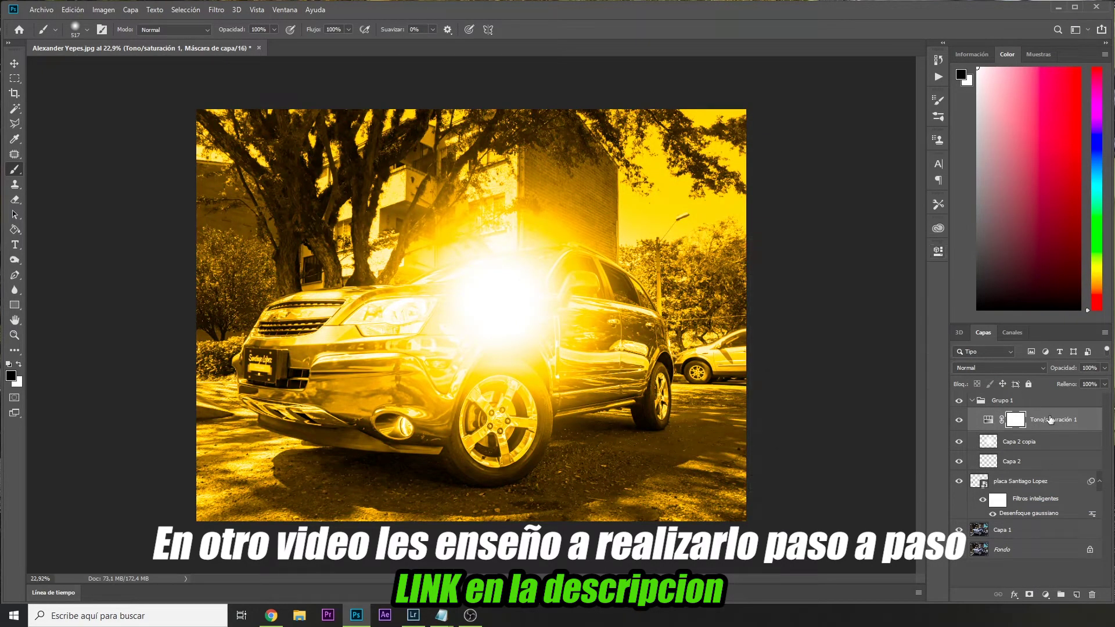
drag(1049, 419, 1052, 452)
alt+click(1035, 474)
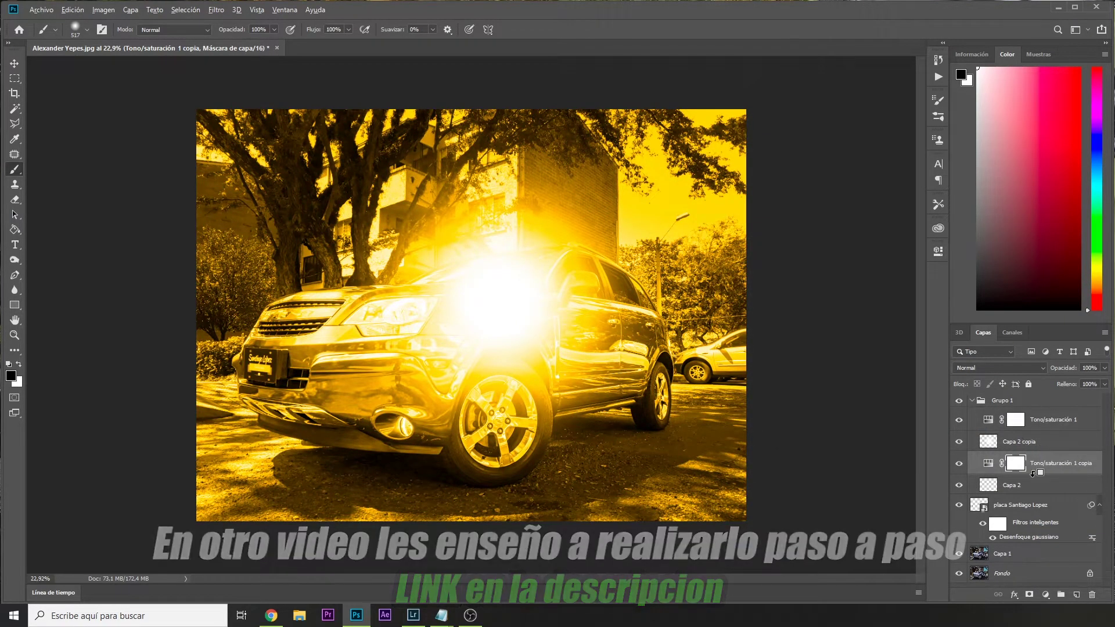
alt+click(1035, 430)
- Move the glow group to the top right of the photo
click(1023, 402)
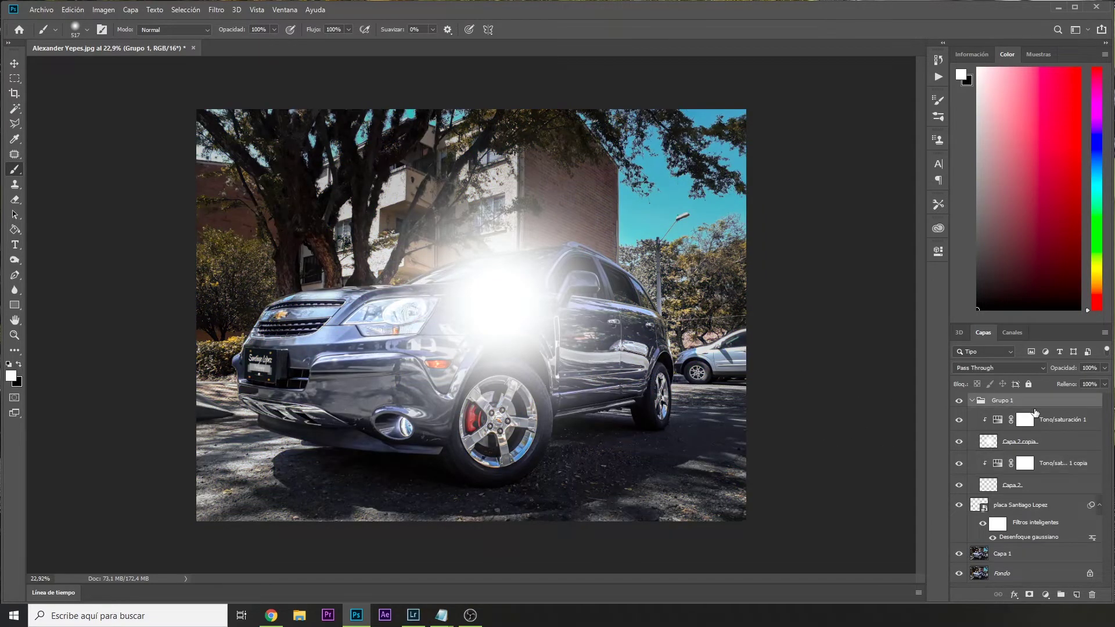
key(ctrl+t)
mouse_move(497, 359)
mouse_down()
mouse_move(697, 222)
mouse_move(813, 116)
mouse_up()
key(Return)
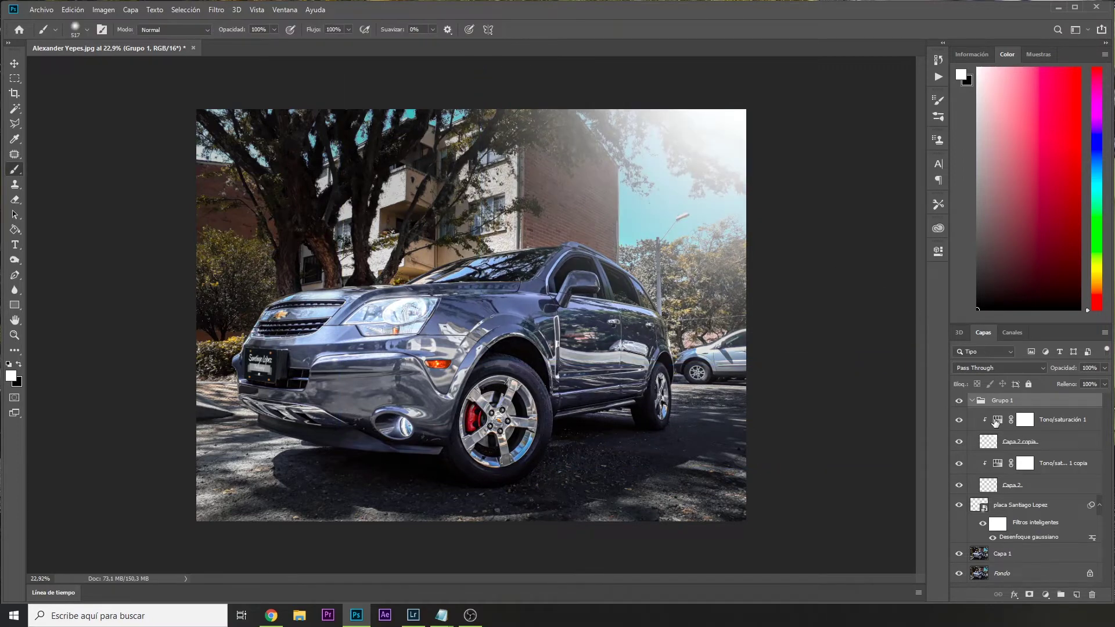
- Darken the flare's Hue/Saturation tint slightly
double_click(997, 420)
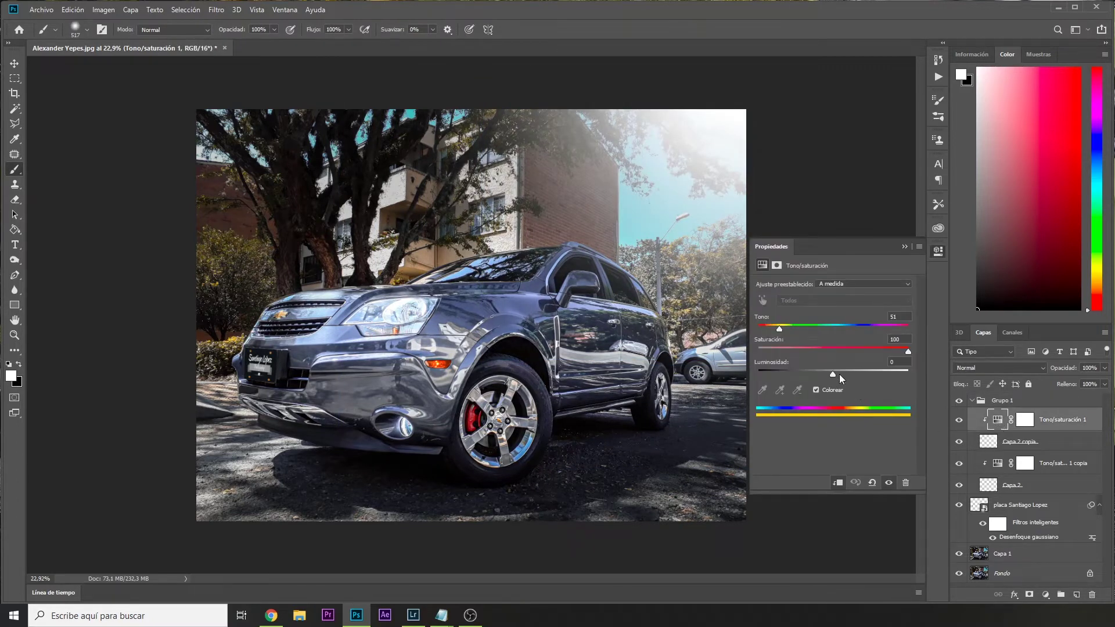
drag(831, 374, 822, 377)
click(1017, 463)
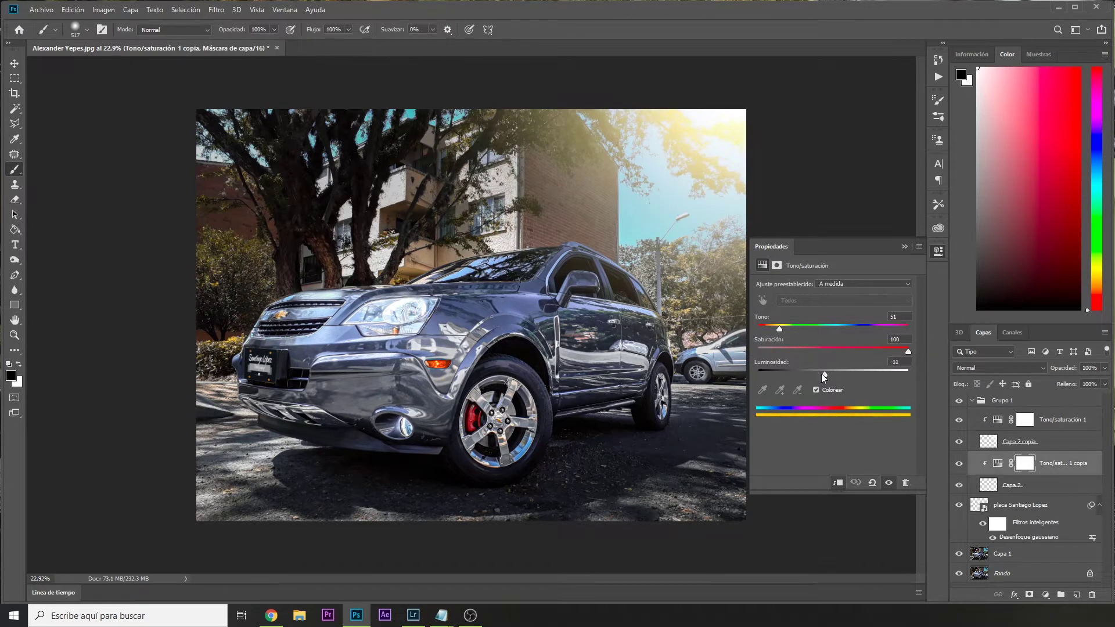
- Move the glow group toward the photo's top-left corner
key(ctrl+minus)
click(1010, 400)
key(ctrl+t)
mouse_move(680, 180)
mouse_down()
mouse_move(401, 360)
mouse_move(382, 354)
mouse_move(429, 367)
mouse_up()
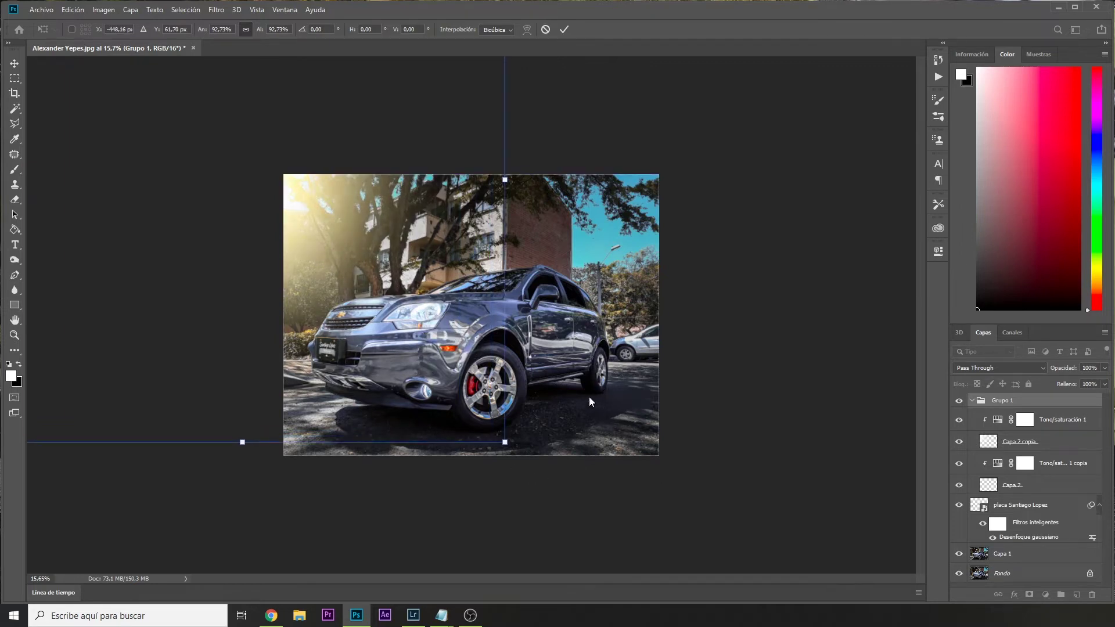
- Nudge the glow group right into the upper-left over the trees, commit, and check by zooming
mouse_move(480, 225)
mouse_down()
mouse_move(799, 241)
mouse_move(339, 234)
mouse_move(394, 196)
mouse_up()
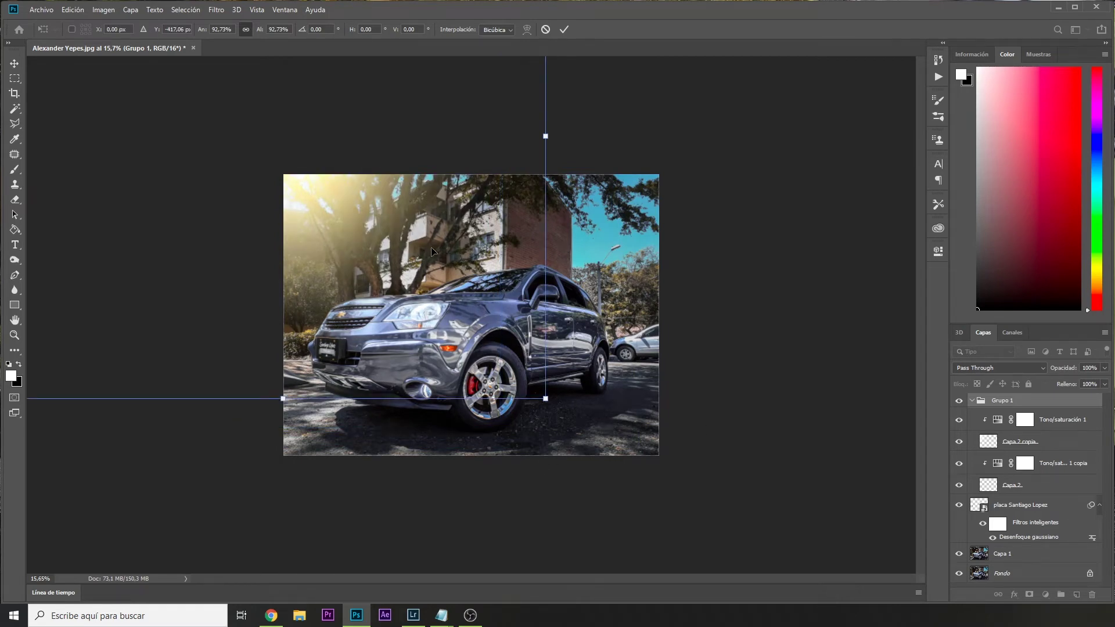
key(Return)
click(1054, 419)
click(1054, 406)
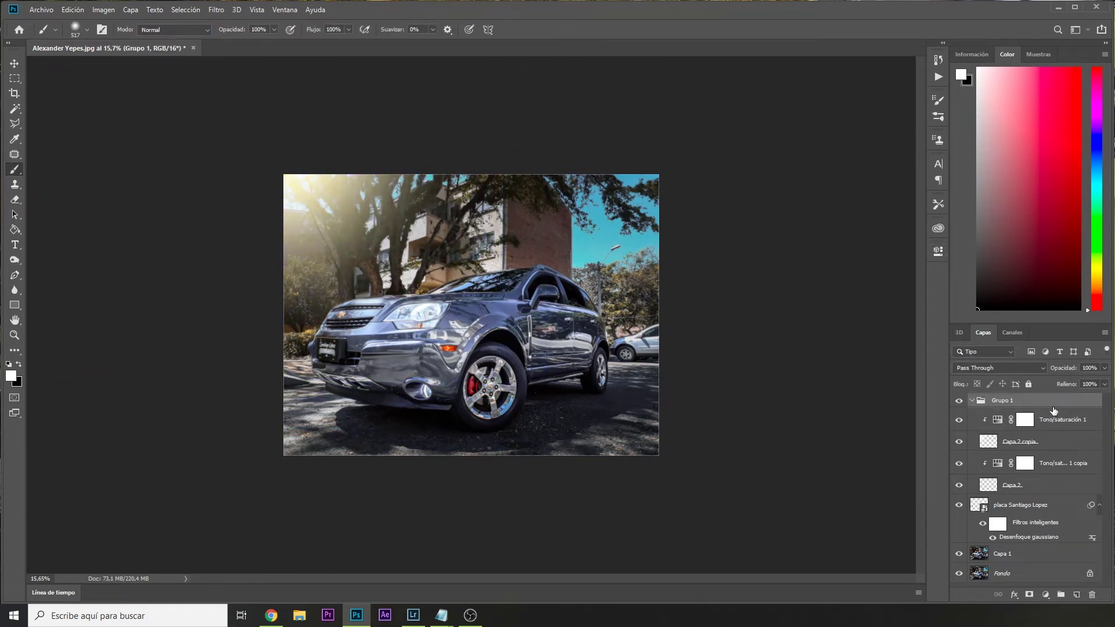
key(ctrl+plus)
key(ctrl+plus)
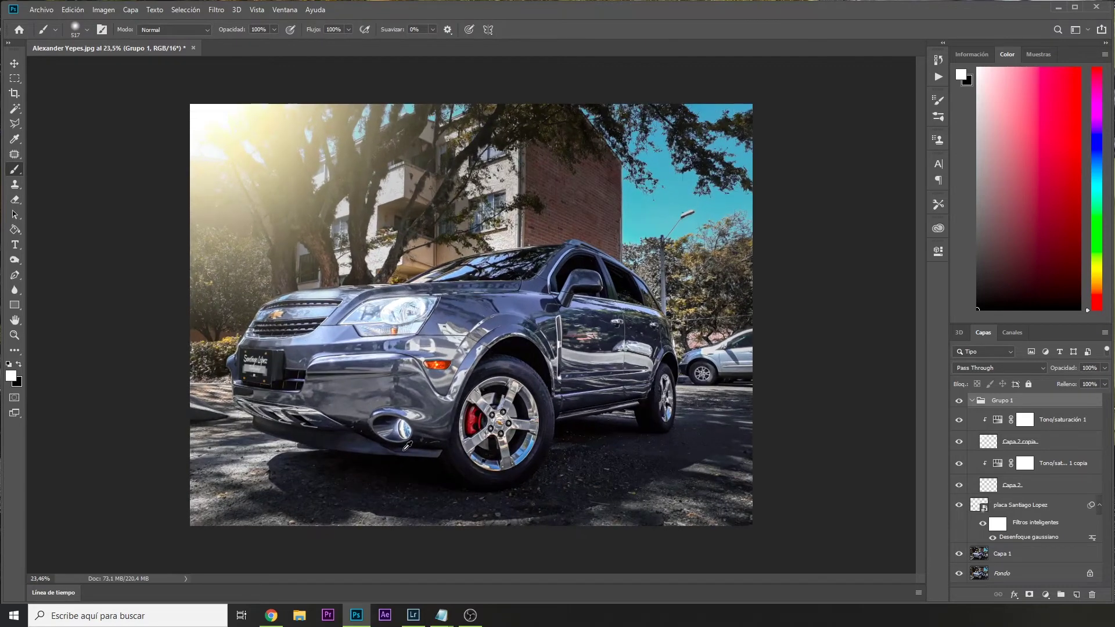
key(ctrl+minus)
key(ctrl+minus)
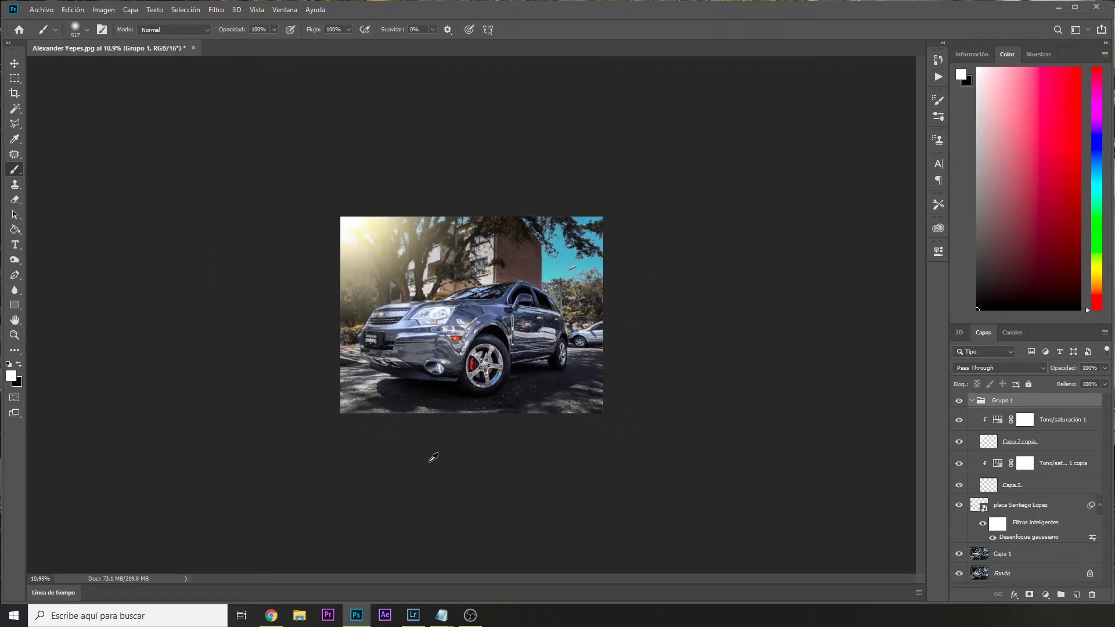
- Toggle Grupo 2's visibility off and on to compare the car photo before and after
key(ctrl+plus)
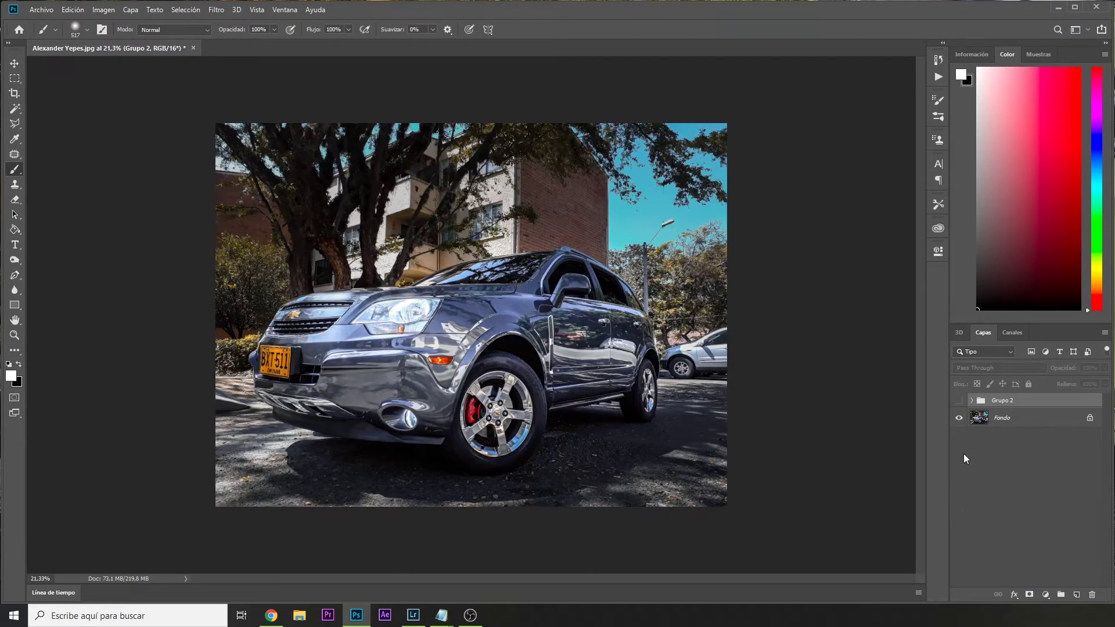
click(958, 400)
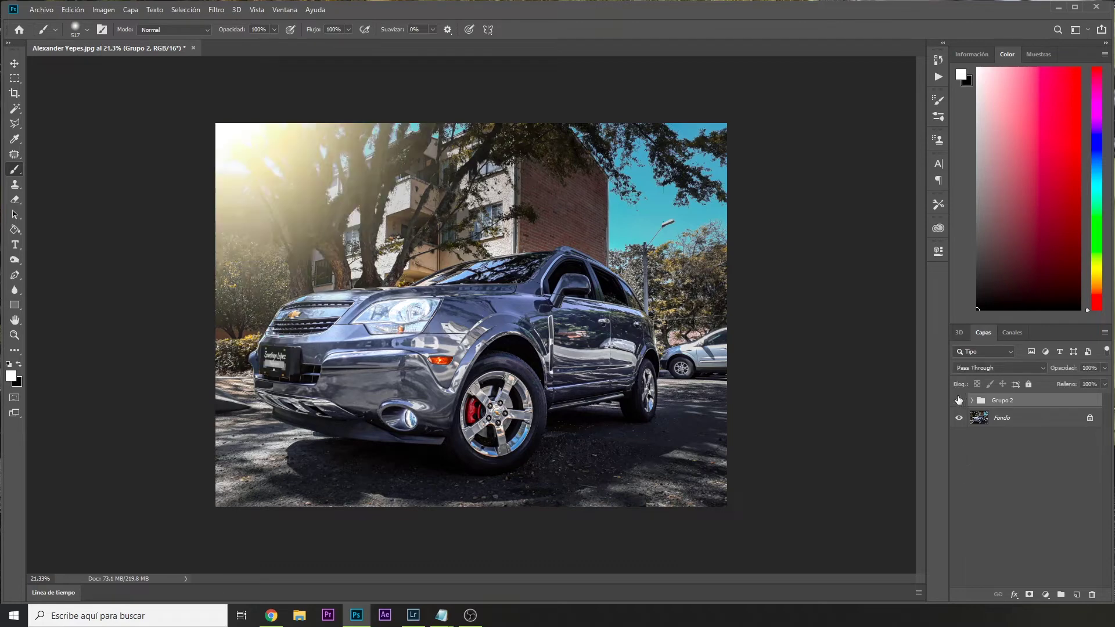
click(958, 400)
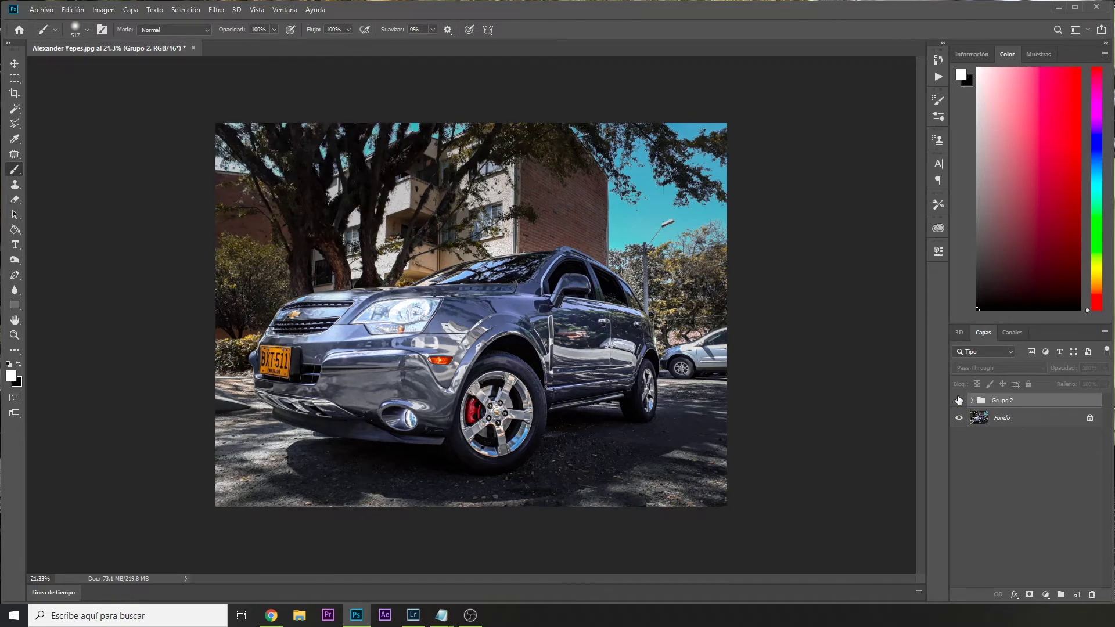
click(958, 400)
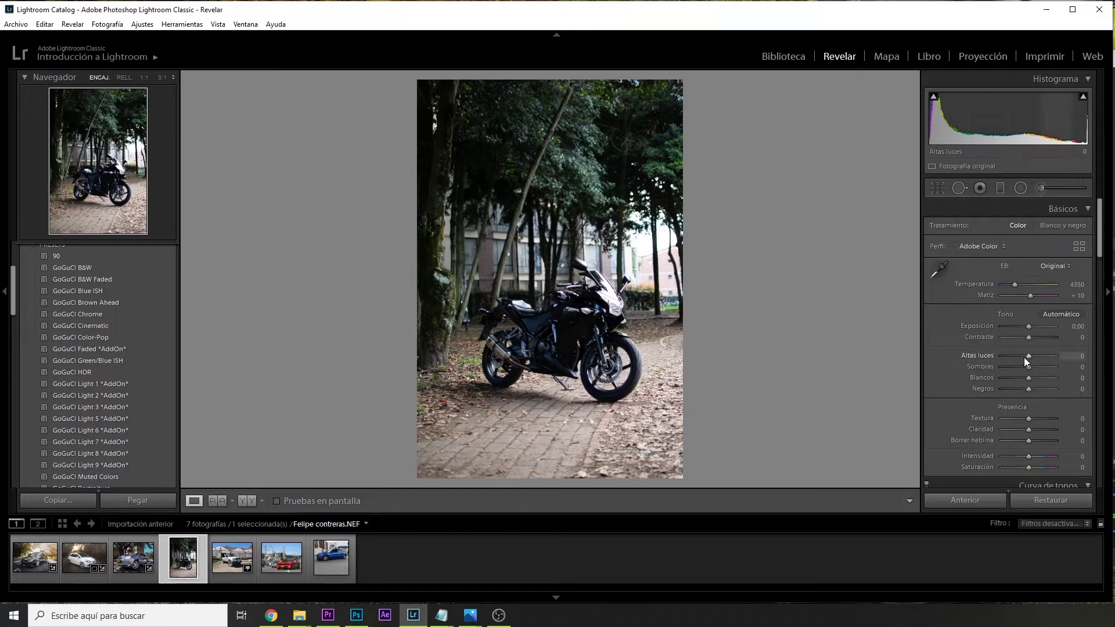
- Set Exposure -0.87, Highlights -61, Shadows +80, Whites +35, Blacks +33, Clarity +37, Dehaze +9, then view 1:1
mouse_move(1028, 326)
mouse_down()
mouse_move(1018, 355)
mouse_move(1047, 381)
mouse_move(1022, 377)
mouse_move(1037, 377)
mouse_up()
mouse_move(1028, 366)
mouse_down()
mouse_move(1048, 367)
mouse_move(1012, 355)
mouse_move(1024, 326)
mouse_move(1029, 338)
mouse_up()
drag(1028, 388, 1038, 430)
drag(1028, 440, 1030, 441)
drag(1031, 418, 1029, 419)
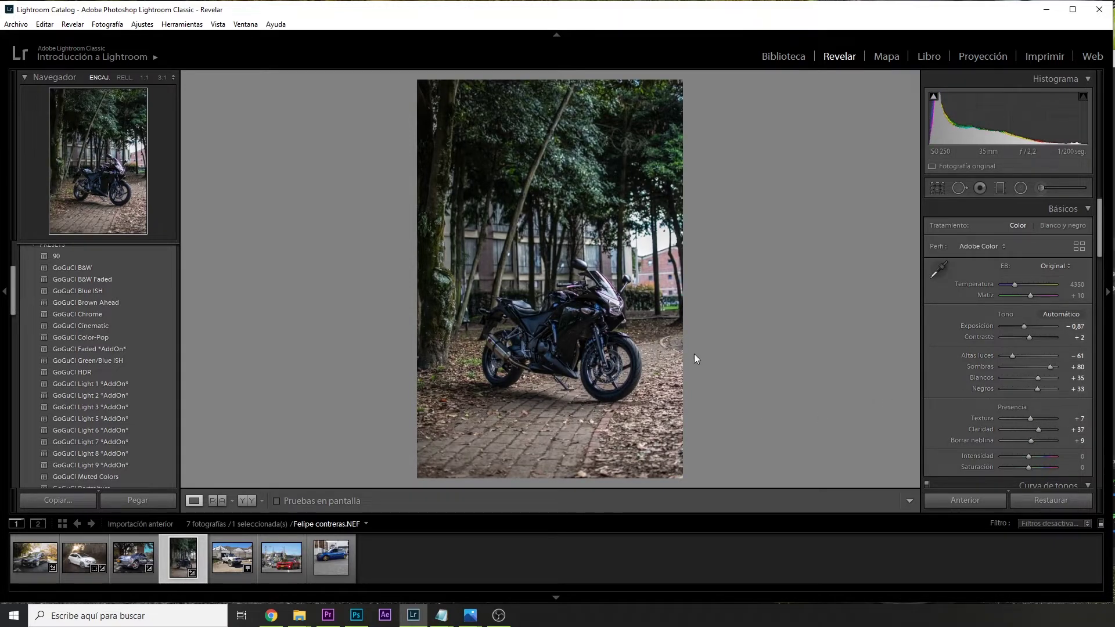
click(580, 297)
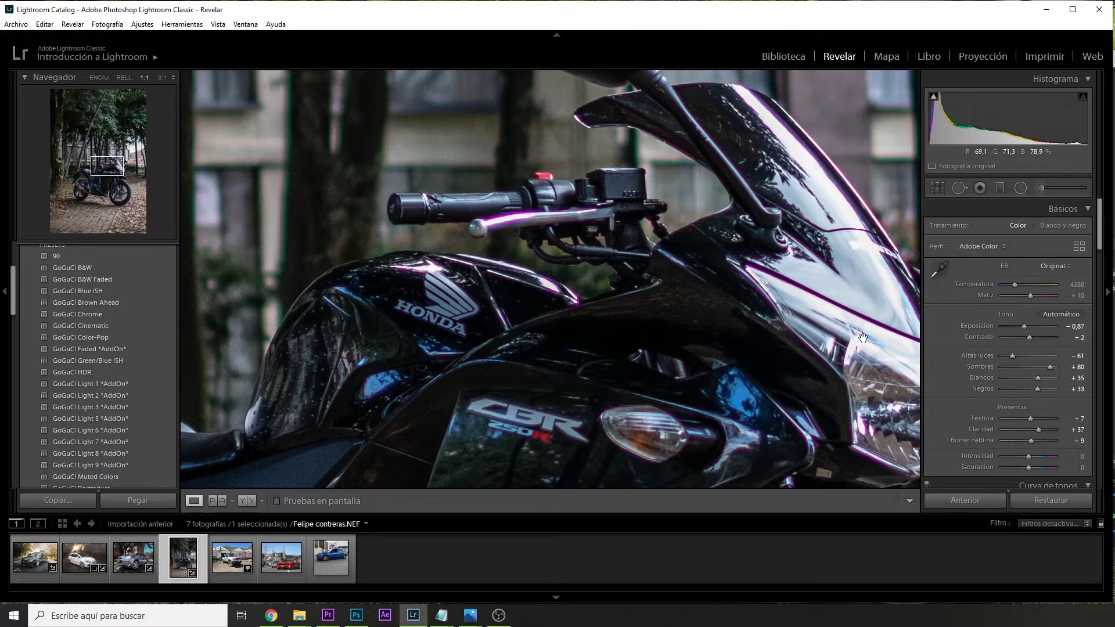
- In Lens Corrections' Manual tab, set Defringe Purple Amount to 20 and return to Fit view
scroll(1060, 363, down, 3)
scroll(1057, 366, down, 7)
scroll(1057, 363, down, 3)
scroll(1057, 364, down, 3)
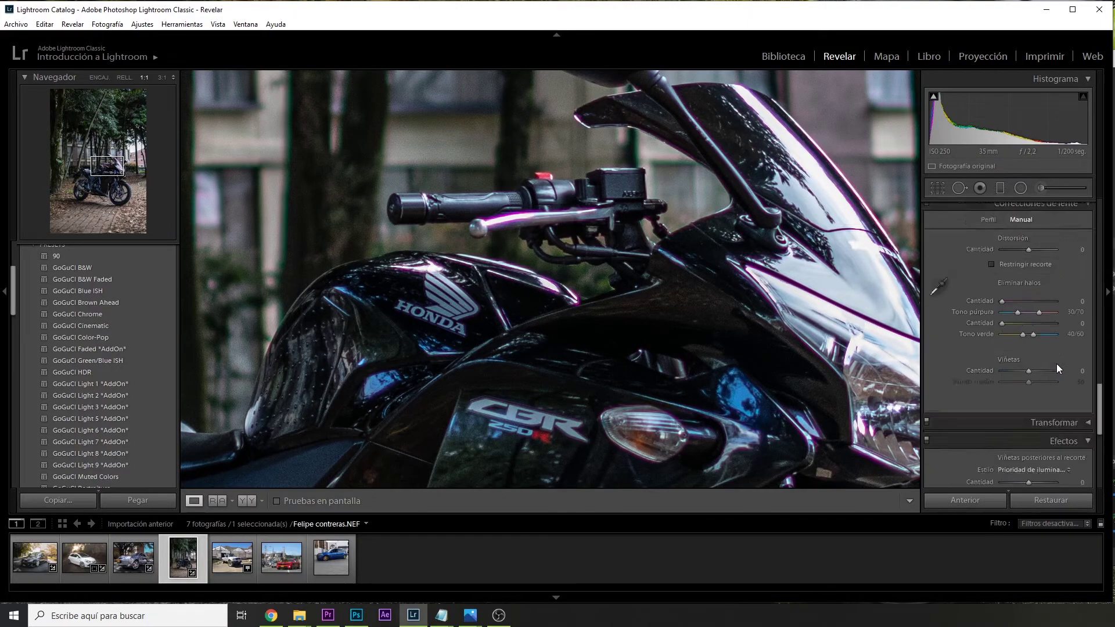
scroll(1057, 363, down, 2)
click(991, 298)
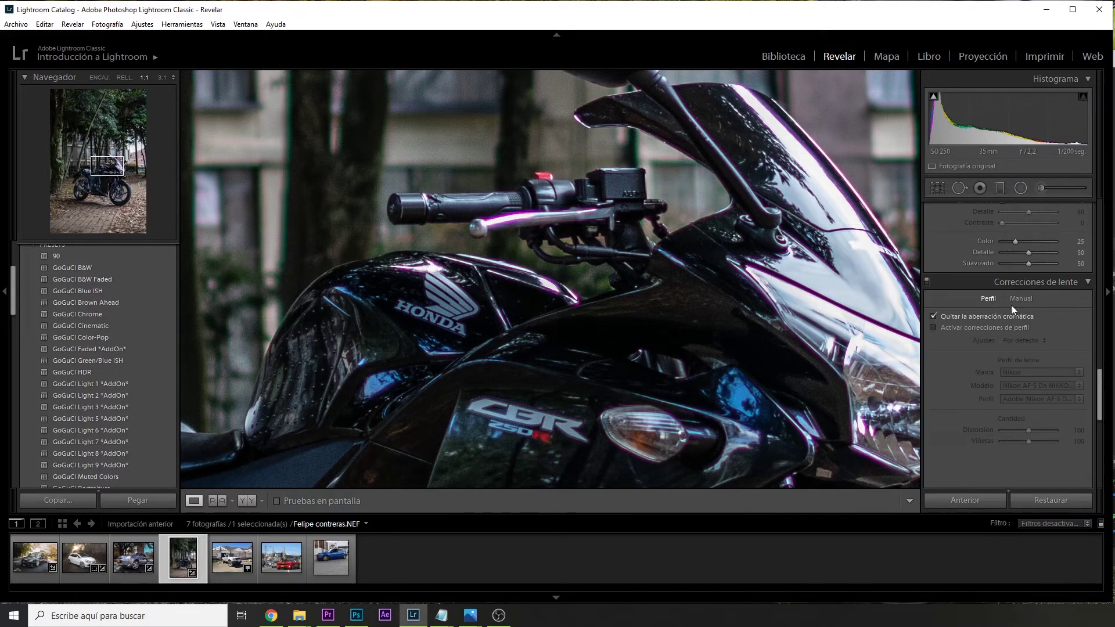
click(1023, 300)
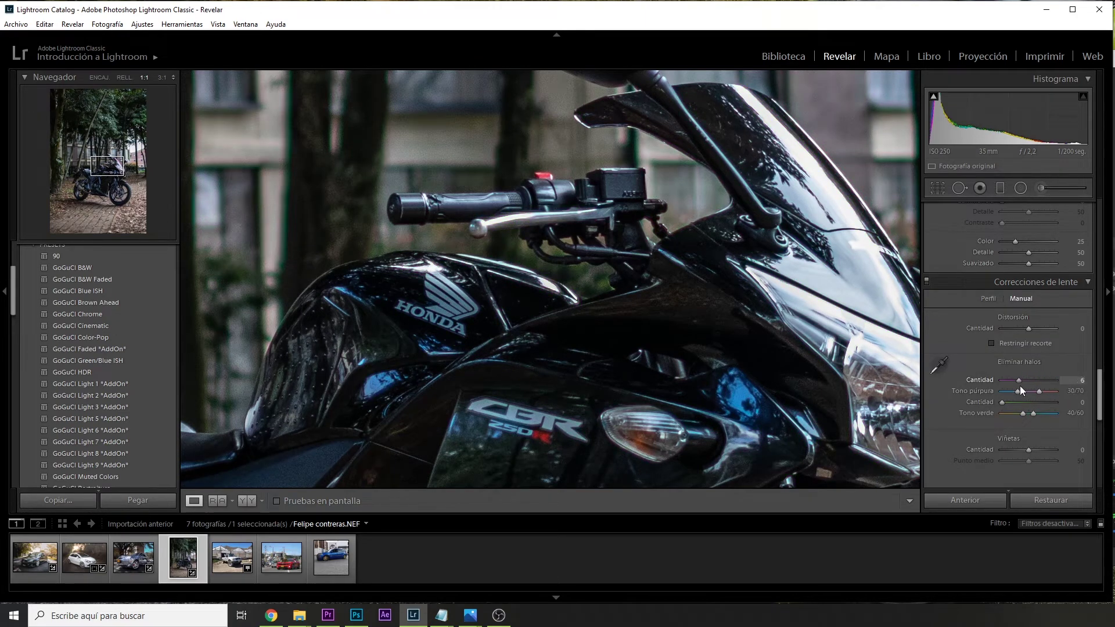
click(514, 230)
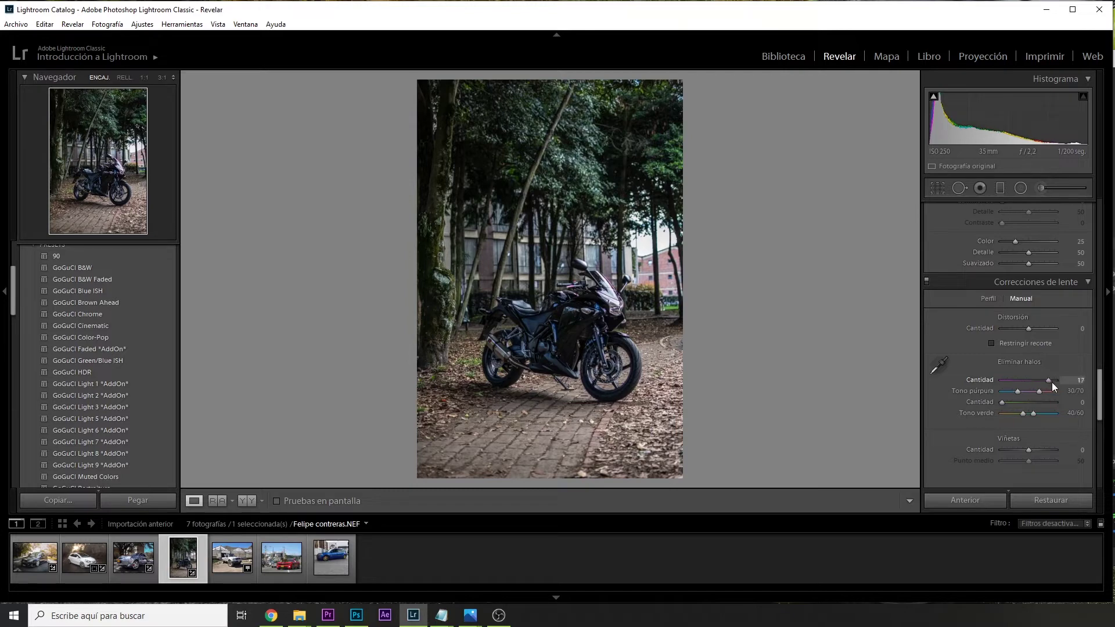
drag(1052, 384, 1064, 383)
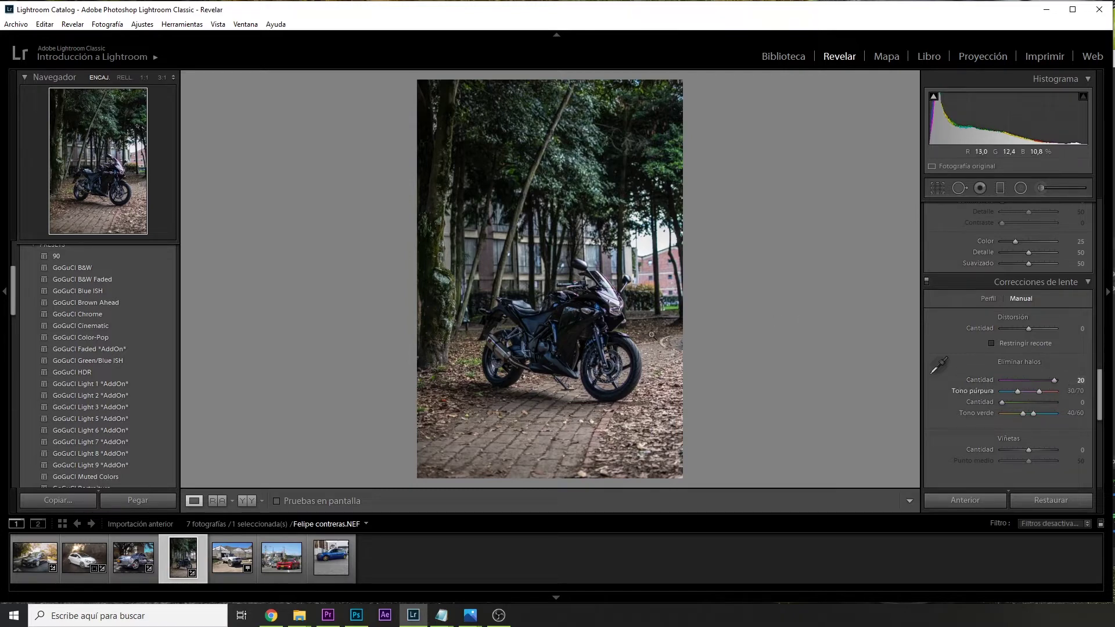
- Draw a radial filter around the motorcycle affecting the outside, with adjusted exposure and shadows
click(1021, 188)
drag(554, 338, 684, 422)
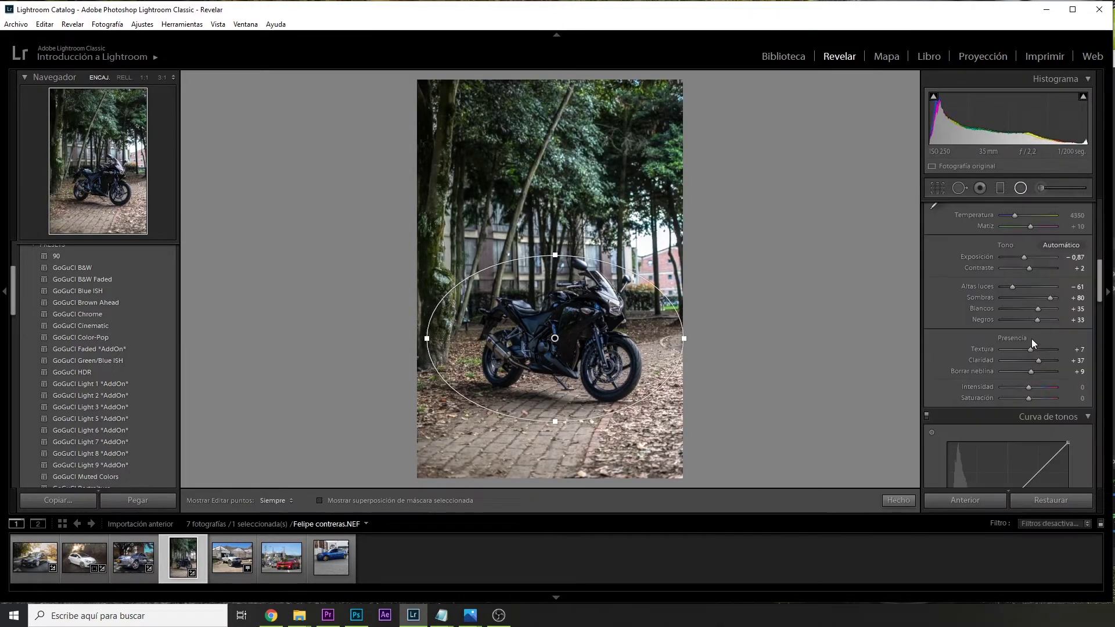
drag(1022, 270, 1035, 273)
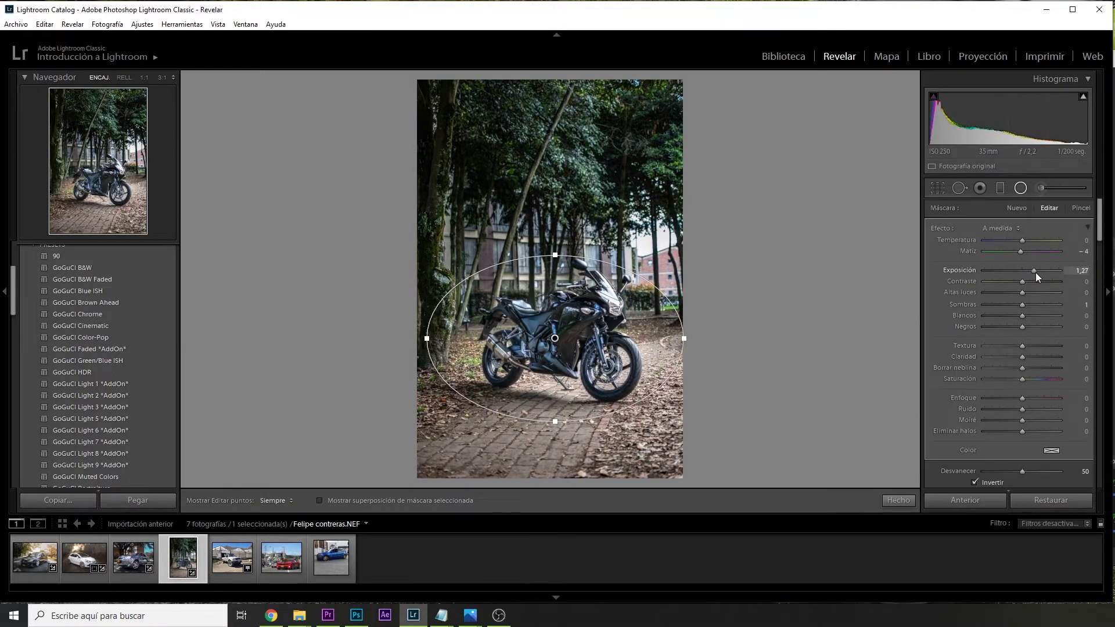
scroll(979, 402, down, 3)
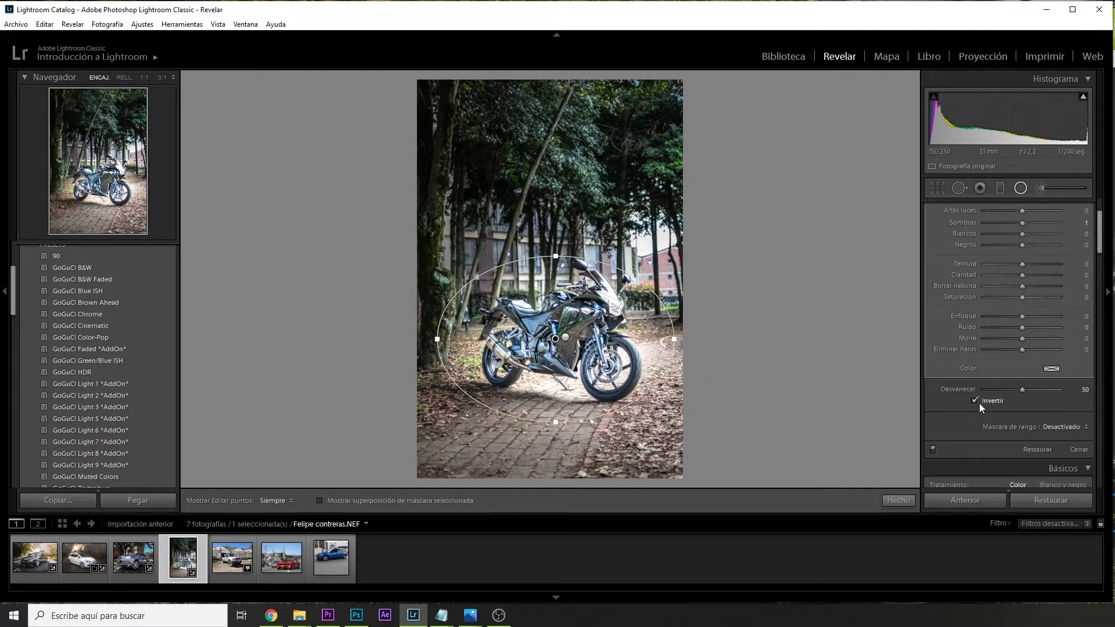
click(975, 400)
scroll(1019, 273, up, 3)
mouse_move(1026, 274)
mouse_down()
mouse_move(1040, 304)
mouse_move(1009, 317)
mouse_move(1032, 304)
mouse_move(1022, 270)
mouse_up()
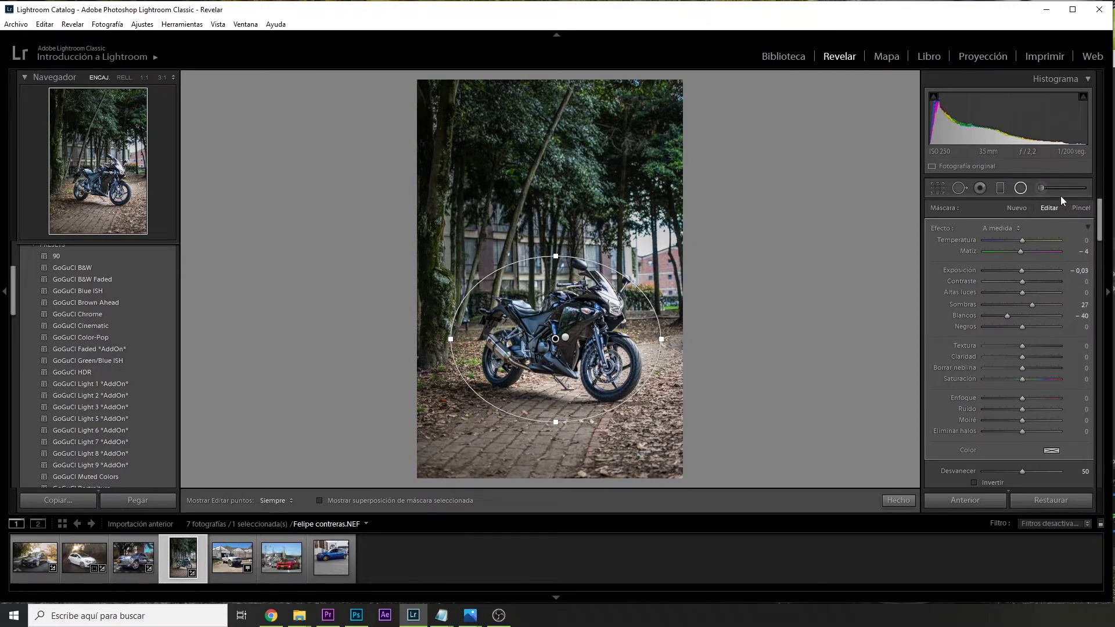
click(1020, 188)
- Slightly increase the photo's clarity
scroll(1032, 277, down, 5)
scroll(1025, 324, down, 5)
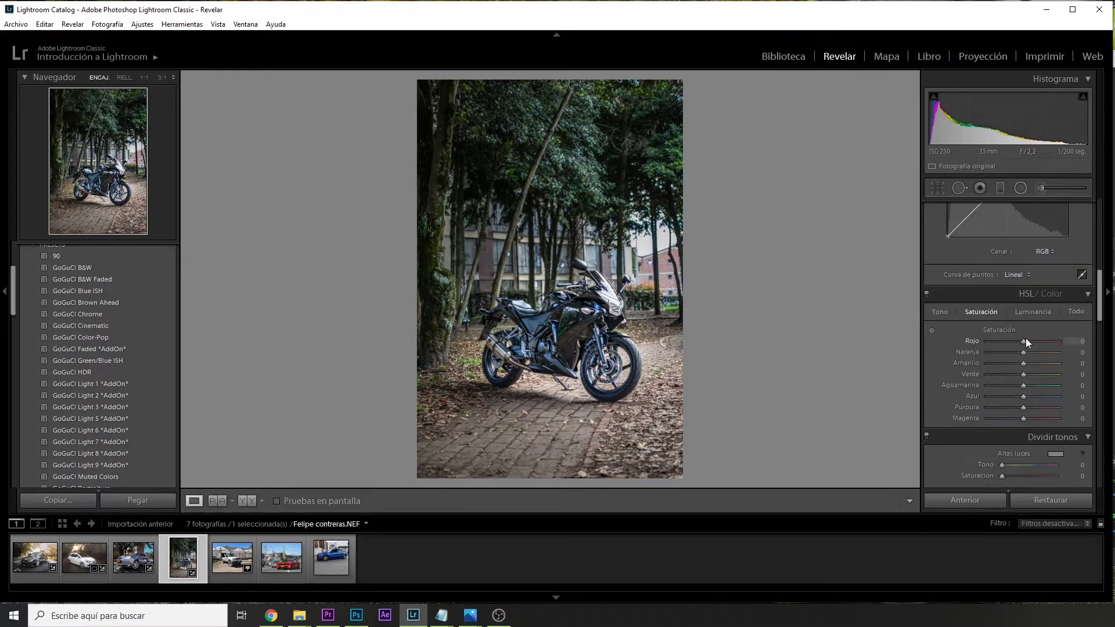
scroll(1025, 338, down, 3)
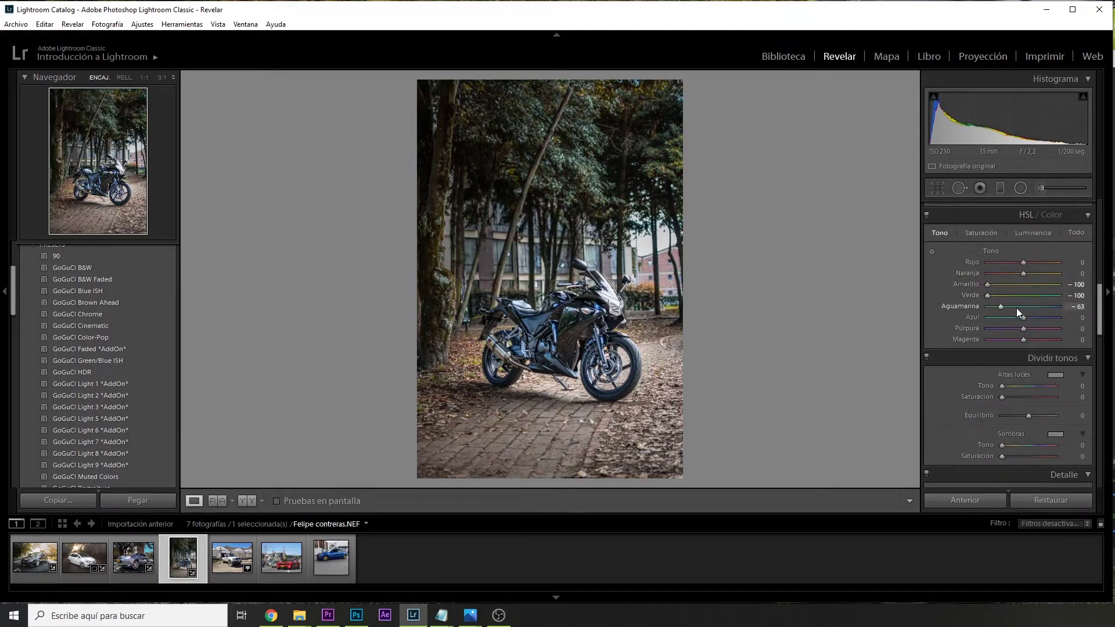
scroll(1022, 319, up, 5)
scroll(1028, 337, up, 5)
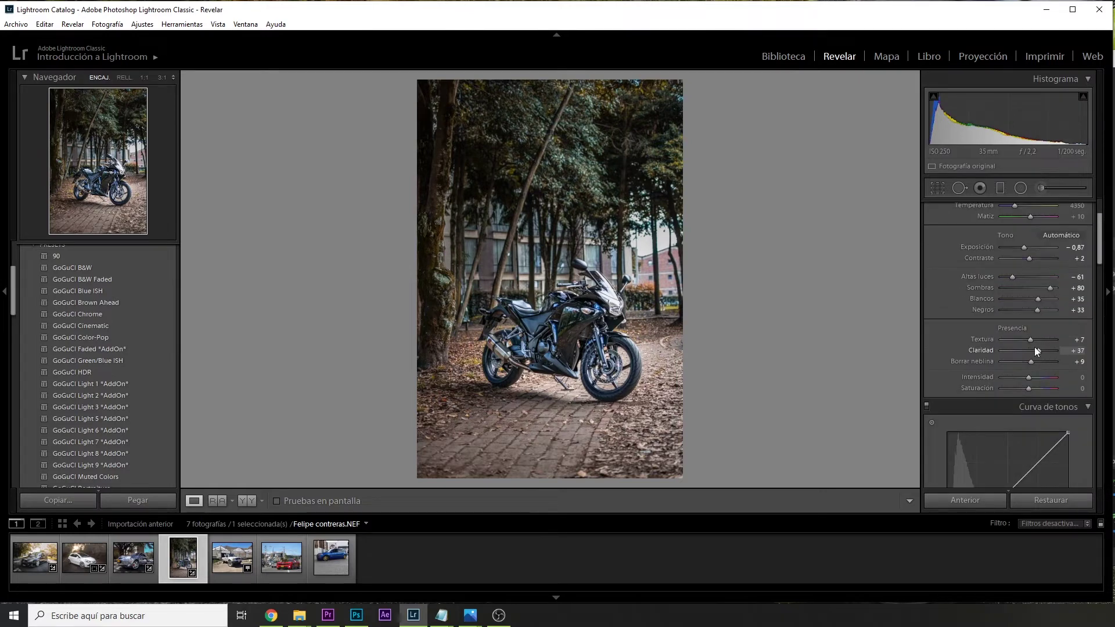
drag(1032, 350, 1035, 343)
- Reselect the motorcycle's radial filter and strongly lower Sharpness to soften the surroundings
key(shift+m)
drag(565, 337, 553, 340)
click(553, 340)
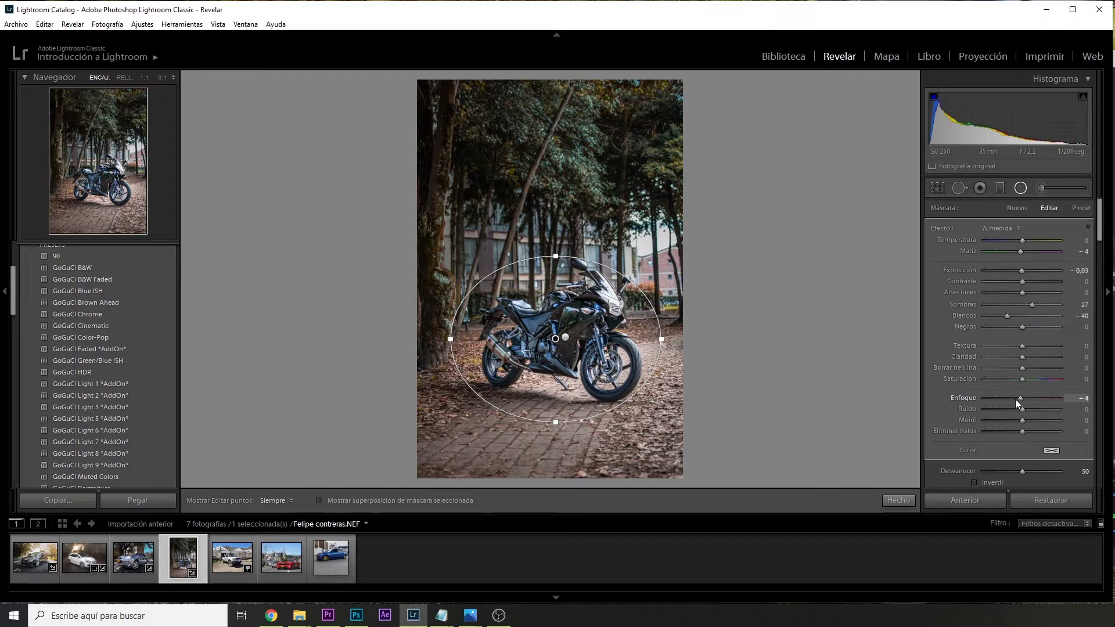
drag(1015, 399, 971, 401)
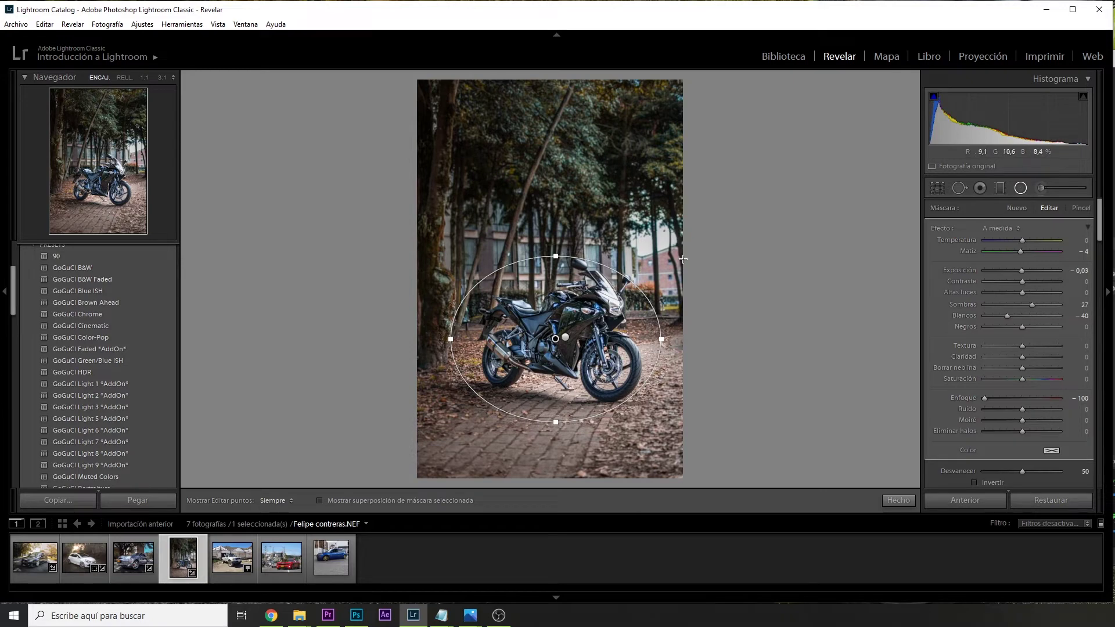
- Close the radial filter and add a darkening edge vignette
click(1017, 189)
scroll(1026, 383, down, 15)
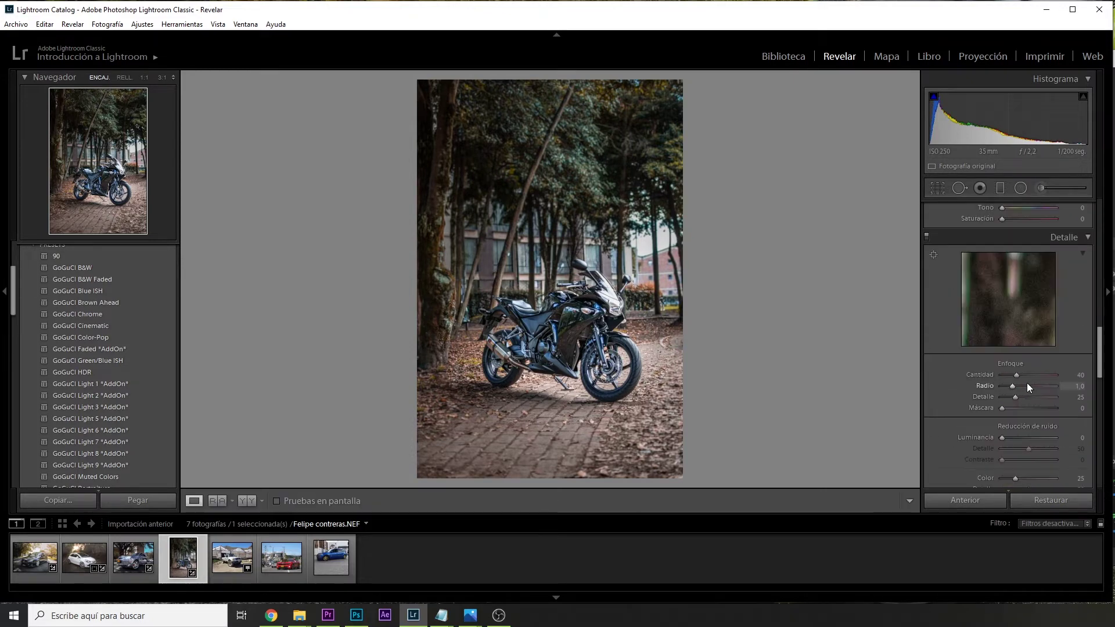
drag(1027, 400, 1022, 402)
scroll(789, 369, down, 3)
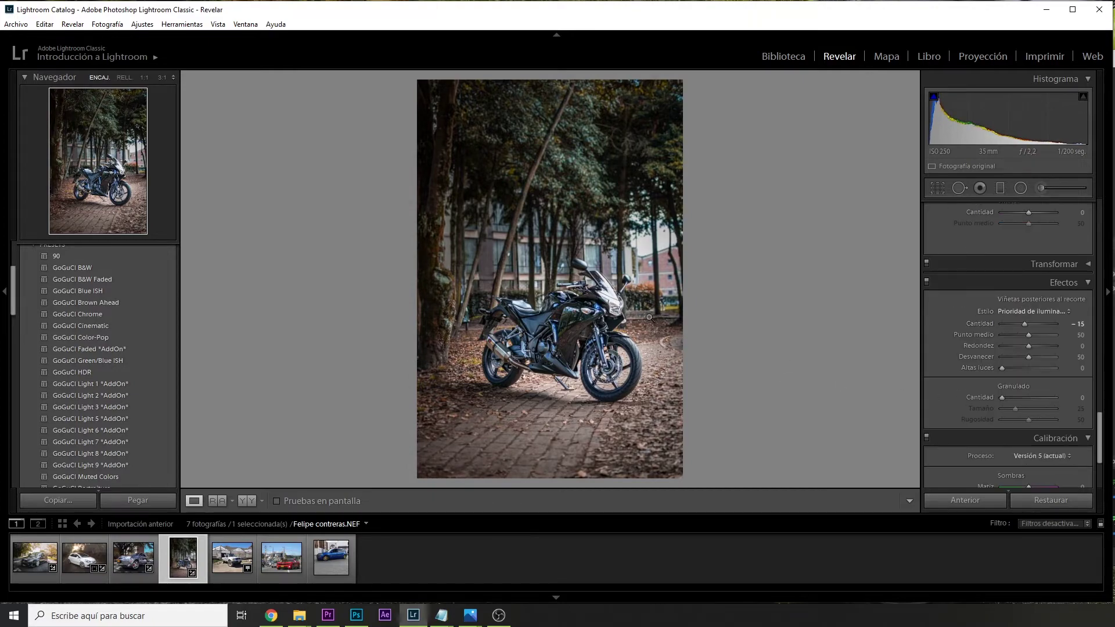
- Inspect the engine at 1:1, compare against the reset original, then restore the edits
click(545, 342)
click(558, 331)
click(1058, 499)
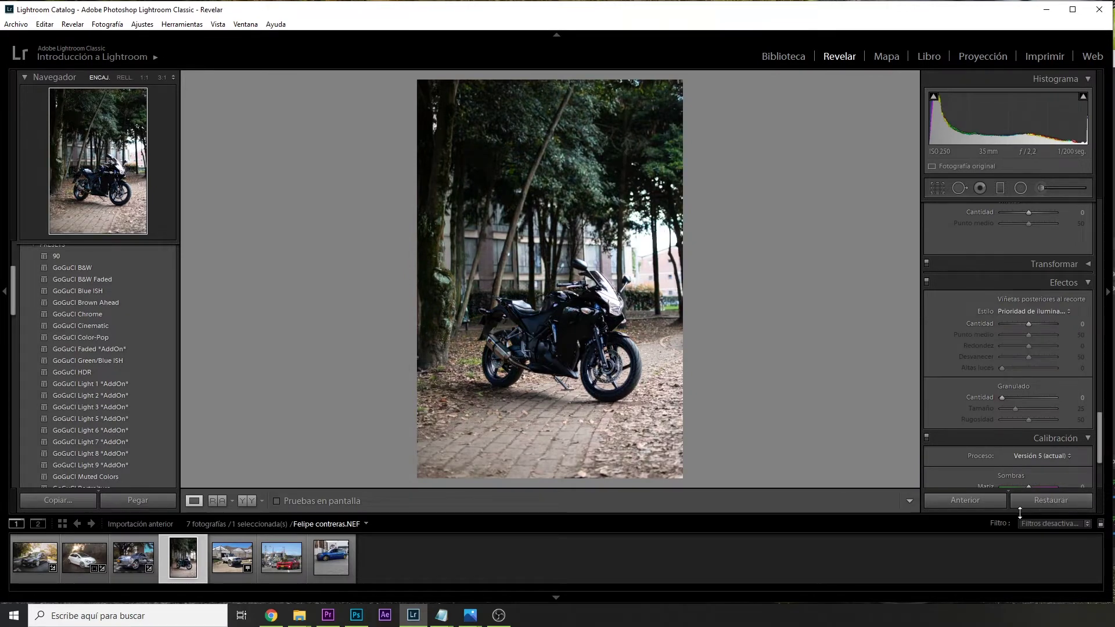
key(ctrl+z)
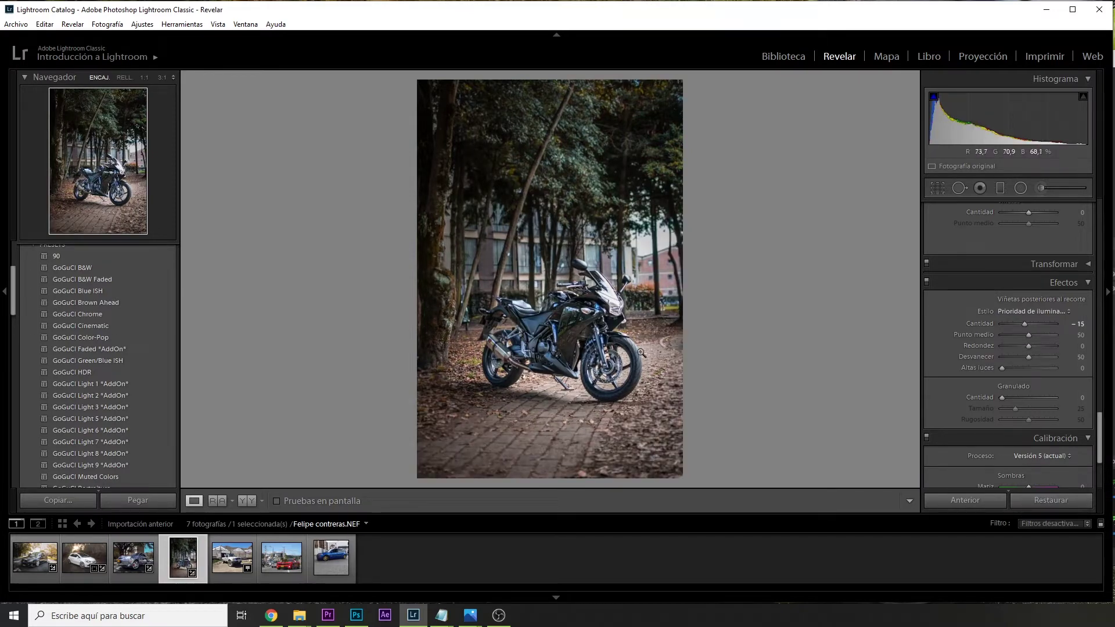
click(1038, 187)
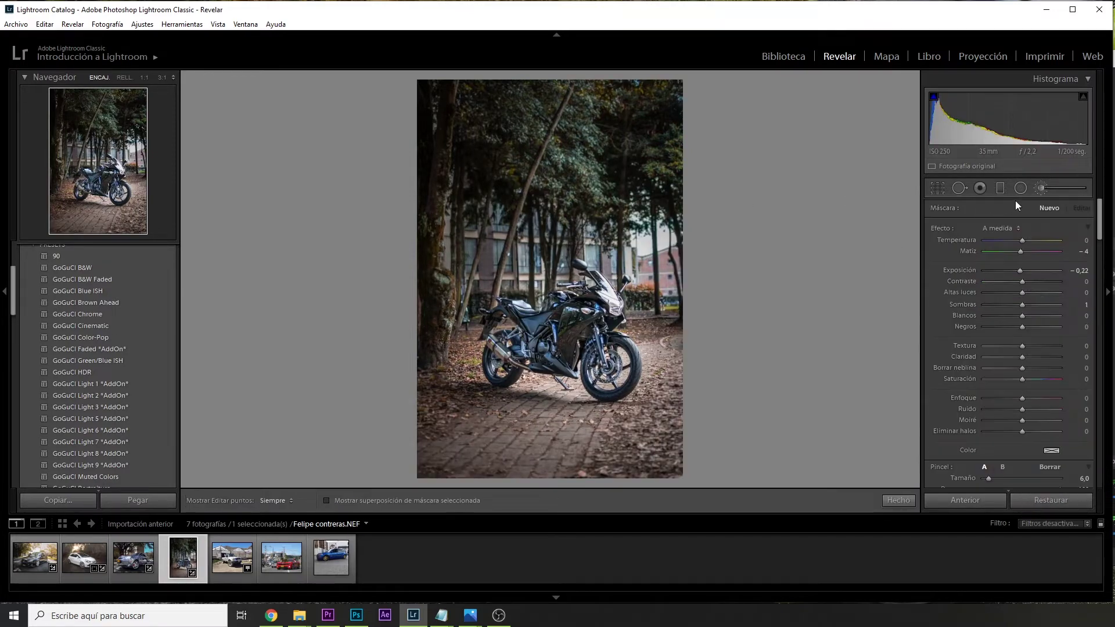
- Reselect the motorcycle's radial filter, enlarge its oval, and glance at the original via reset/undo
click(1020, 187)
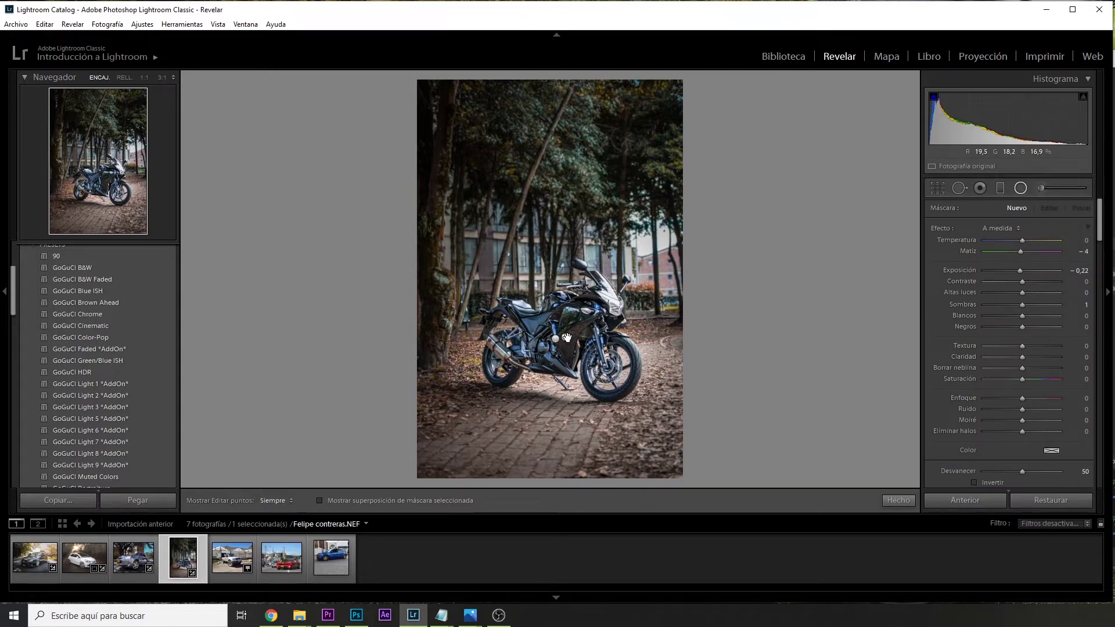
click(565, 337)
drag(566, 254, 568, 242)
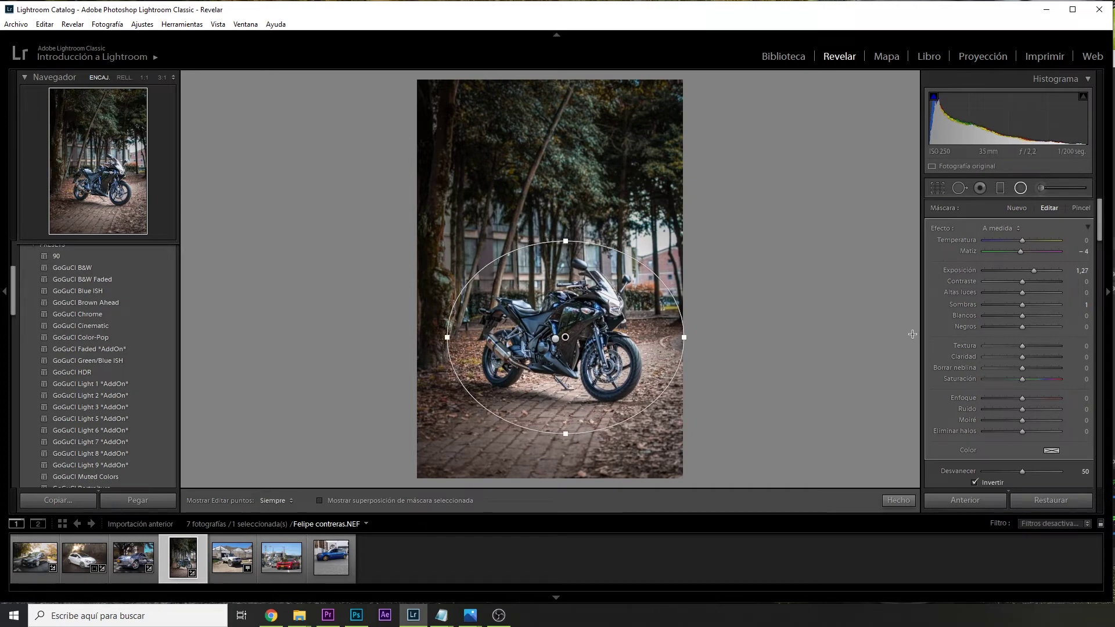
click(1049, 500)
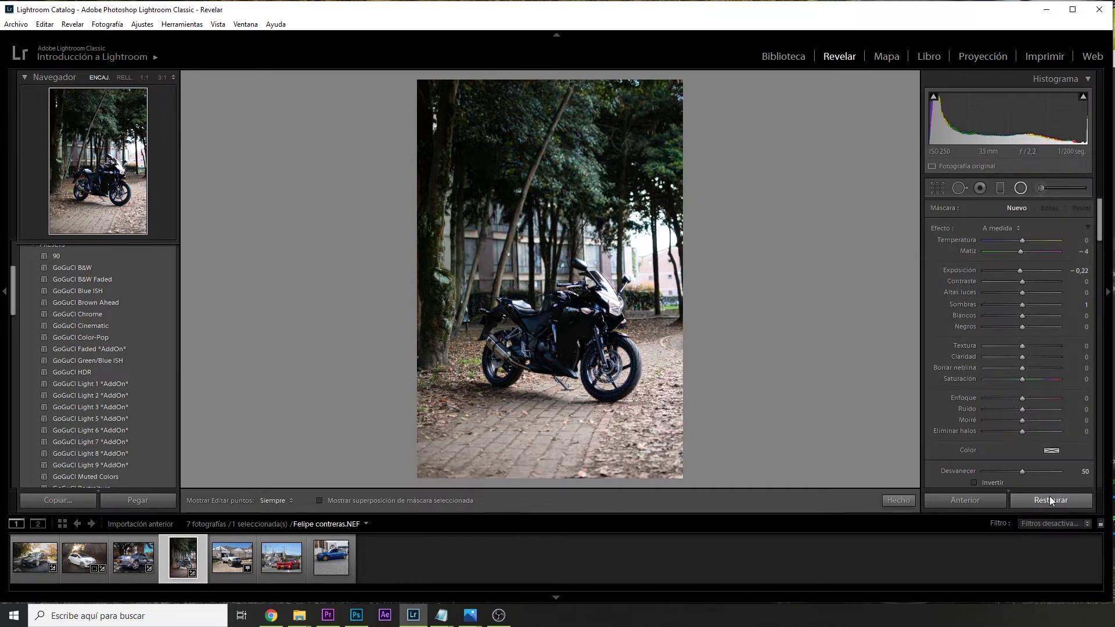
key(ctrl+z)
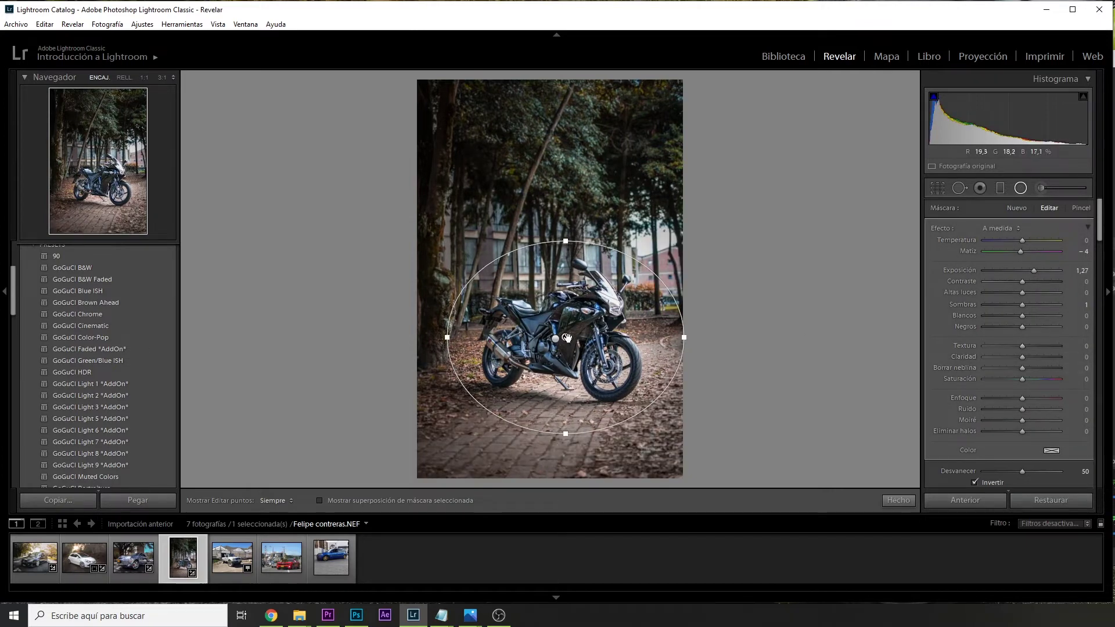
- Deepen blacks and raise contrast inside the oval, then close the filter
mouse_move(1022, 327)
mouse_down()
mouse_move(1012, 327)
mouse_move(1022, 327)
mouse_up()
drag(1023, 281, 1030, 281)
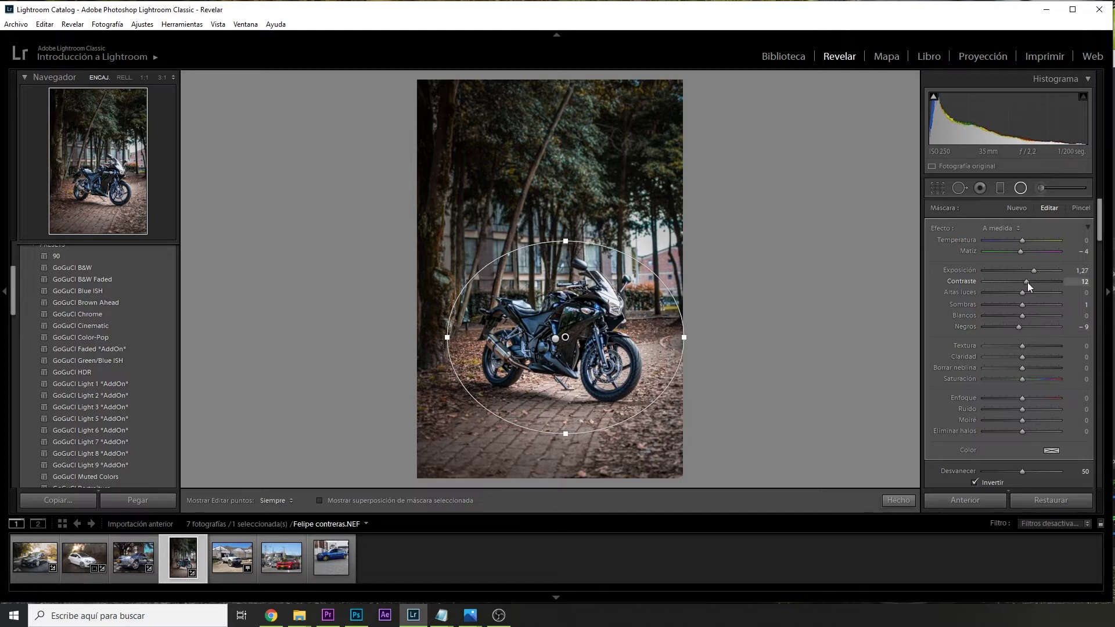
click(1025, 190)
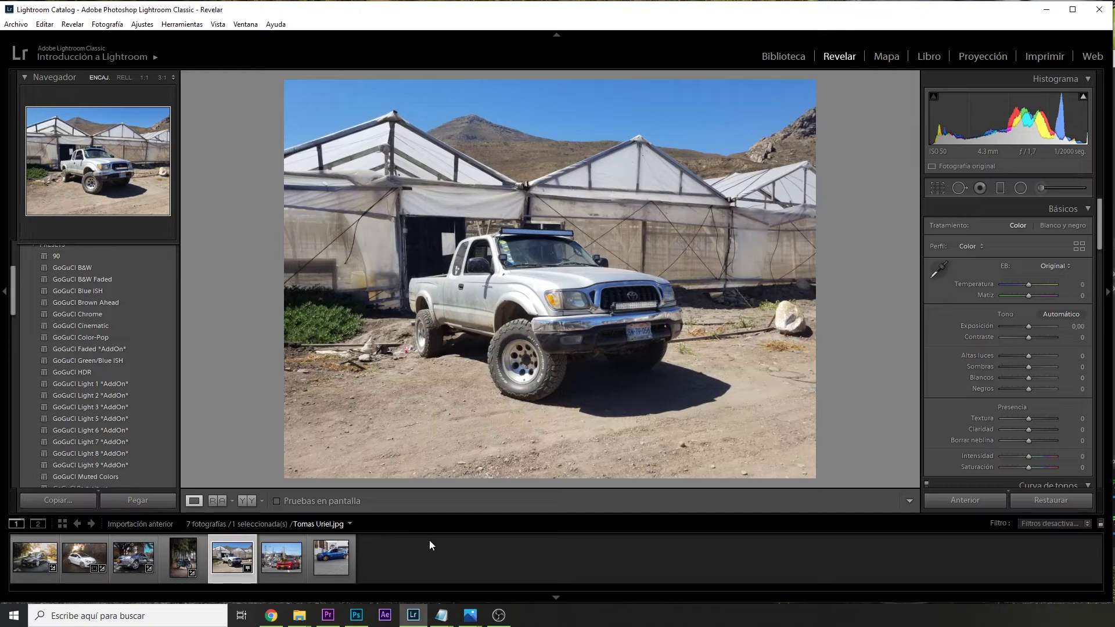
- Apply a cool, muted user preset to the pickup truck photo
click(152, 372)
click(153, 418)
scroll(140, 413, down, 5)
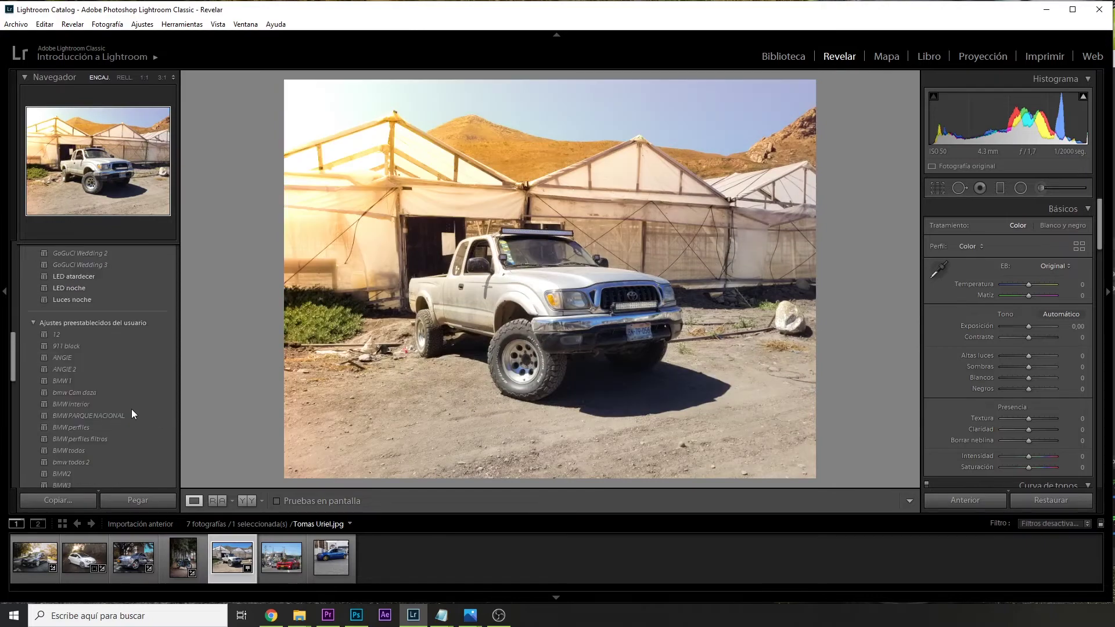
scroll(63, 337, down, 5)
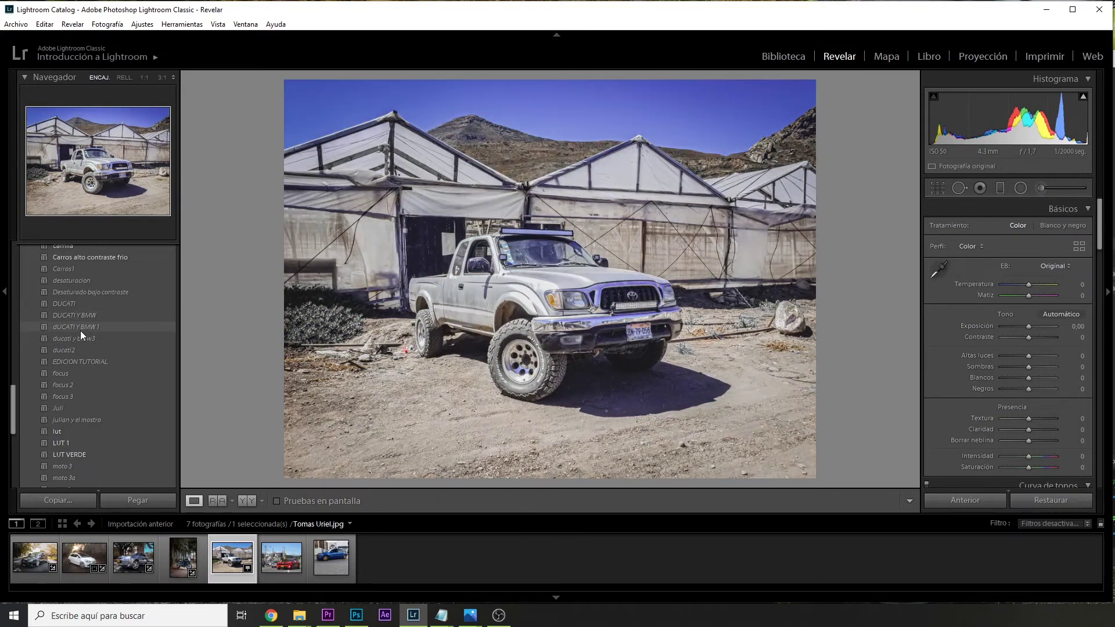
scroll(81, 378, down, 3)
scroll(84, 410, down, 6)
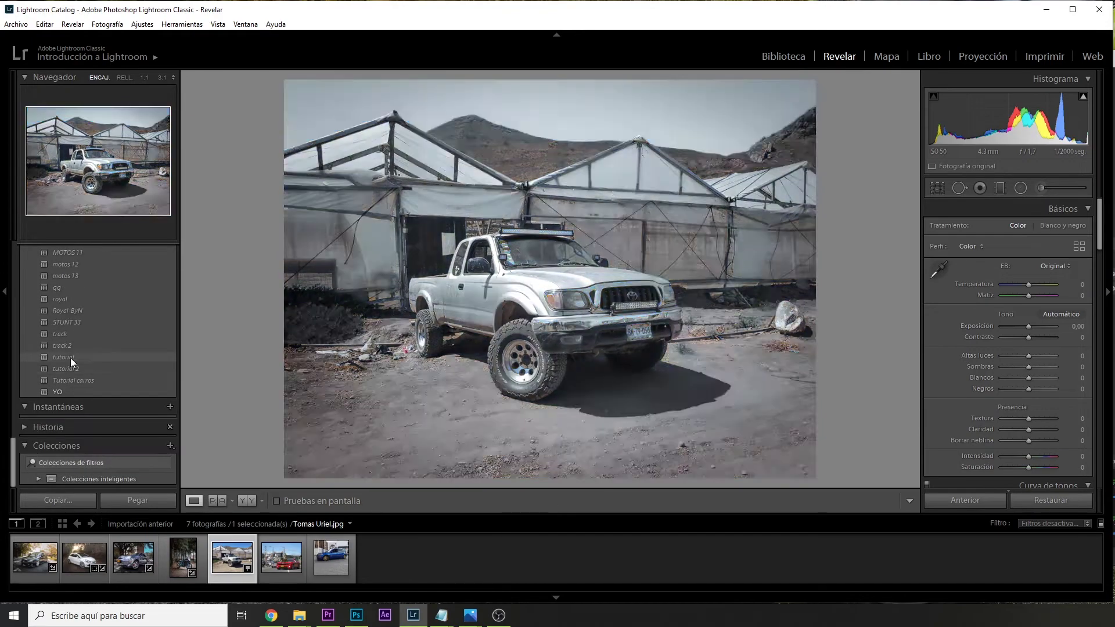
scroll(65, 295, up, 4)
scroll(75, 359, up, 4)
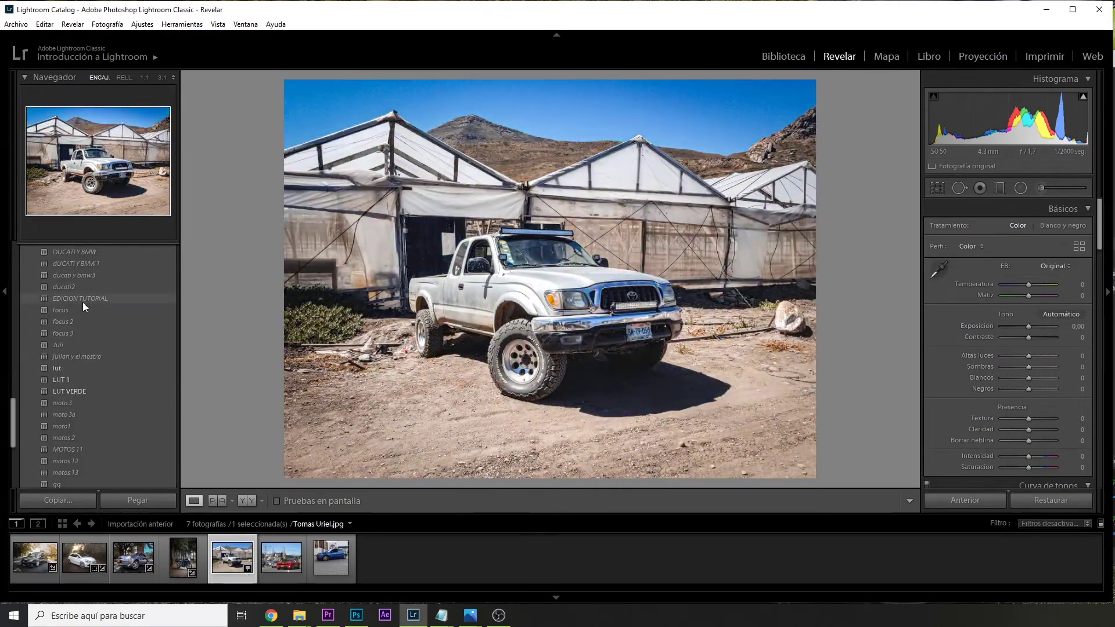
scroll(82, 302, up, 4)
scroll(107, 354, up, 3)
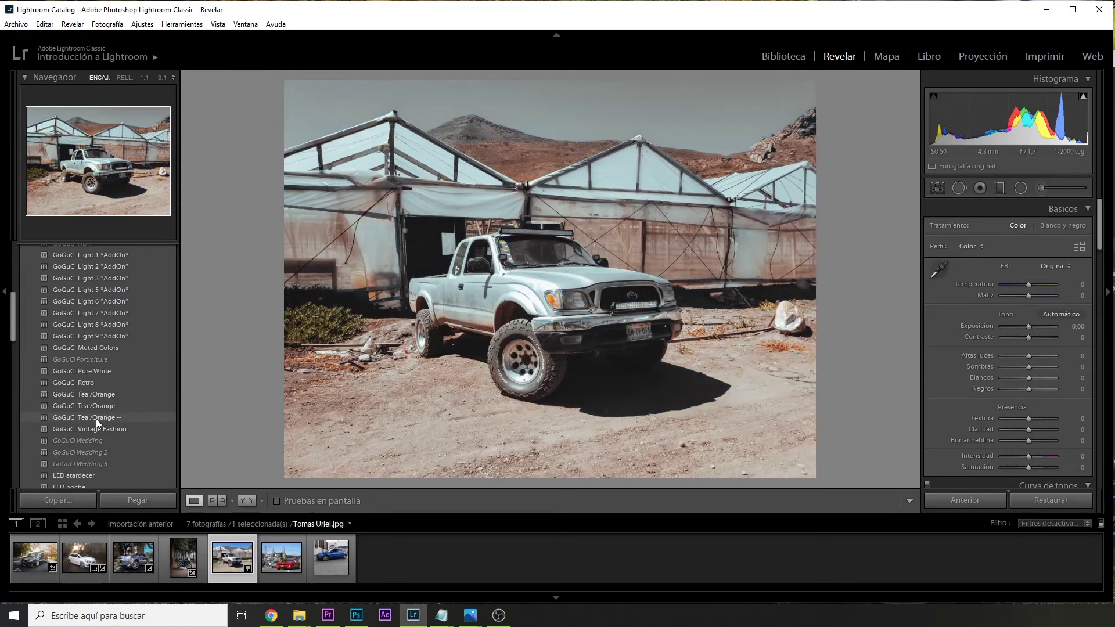
click(97, 419)
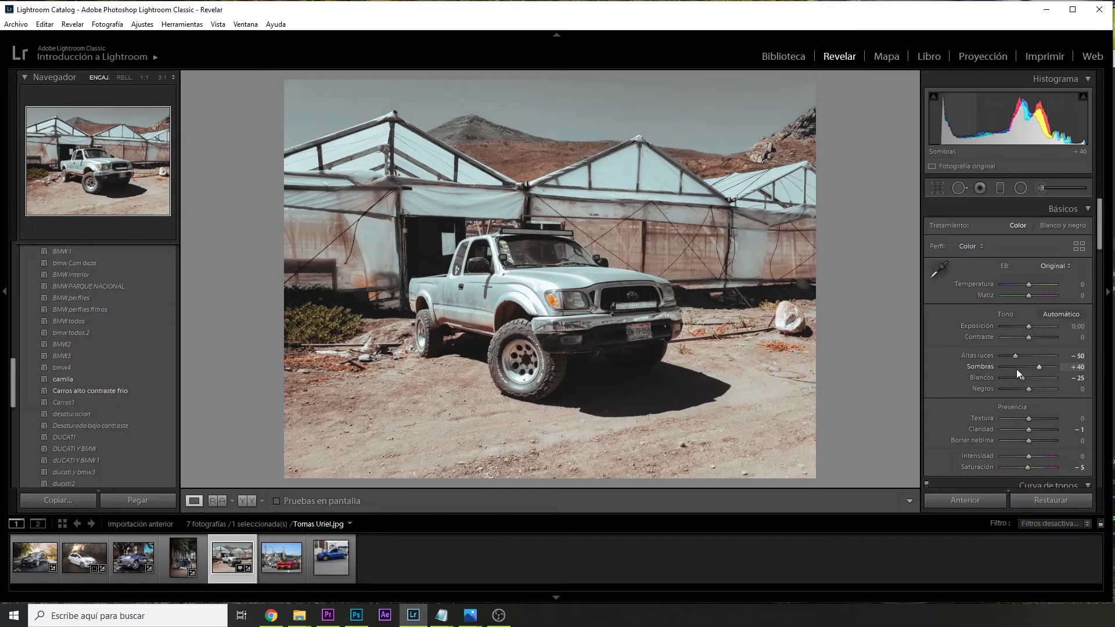
- In Basic, raise Whites, add Texture and Clarity, and pull down Highlights
drag(1020, 377, 1025, 378)
mouse_move(1028, 418)
mouse_down()
mouse_move(1039, 418)
mouse_move(1035, 429)
mouse_up()
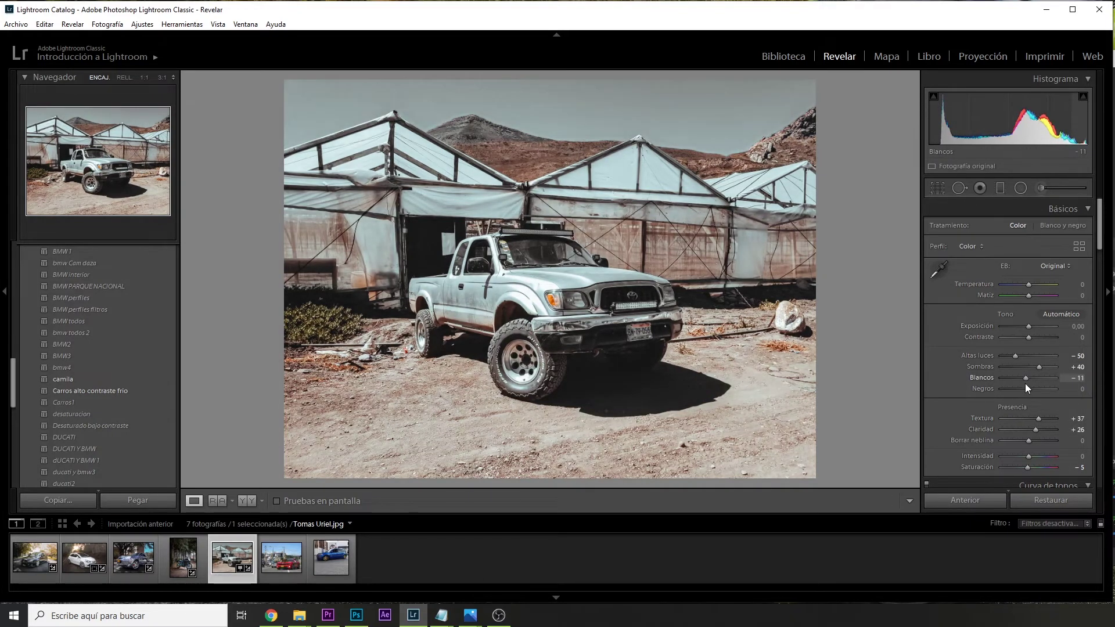
drag(1014, 356, 1001, 356)
scroll(1032, 337, down, 5)
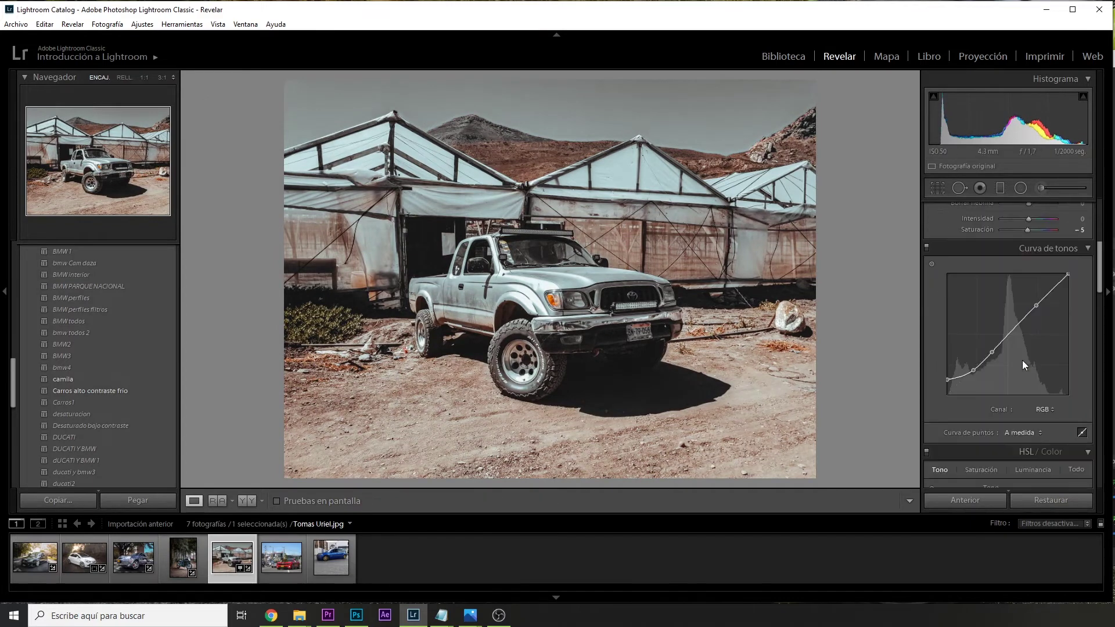
scroll(1062, 456, up, 5)
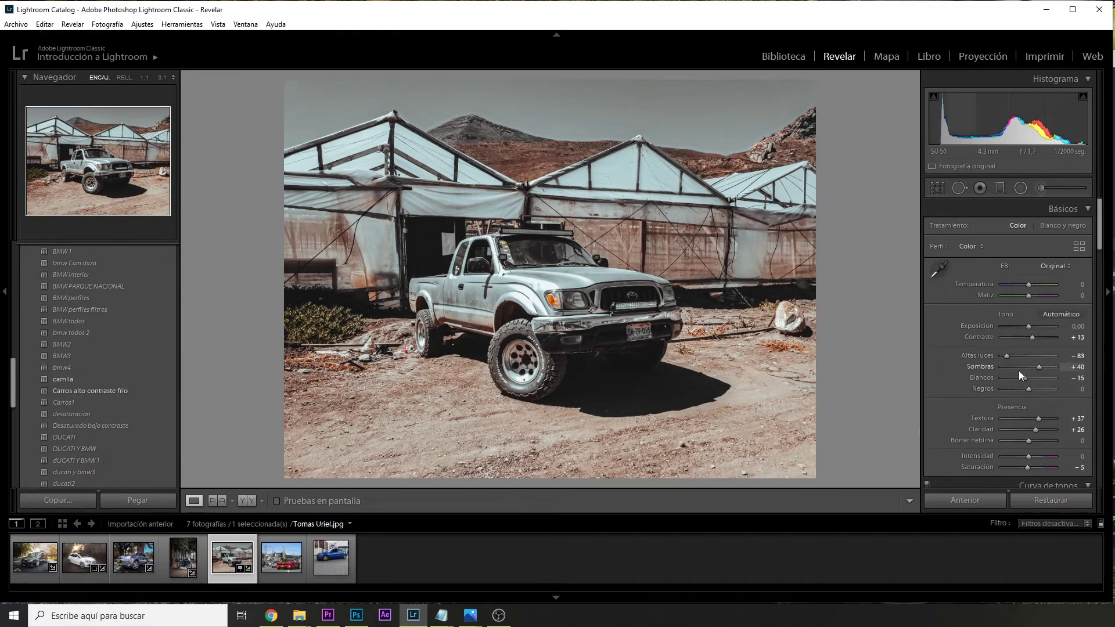
scroll(991, 399, down, 2)
scroll(1005, 420, down, 3)
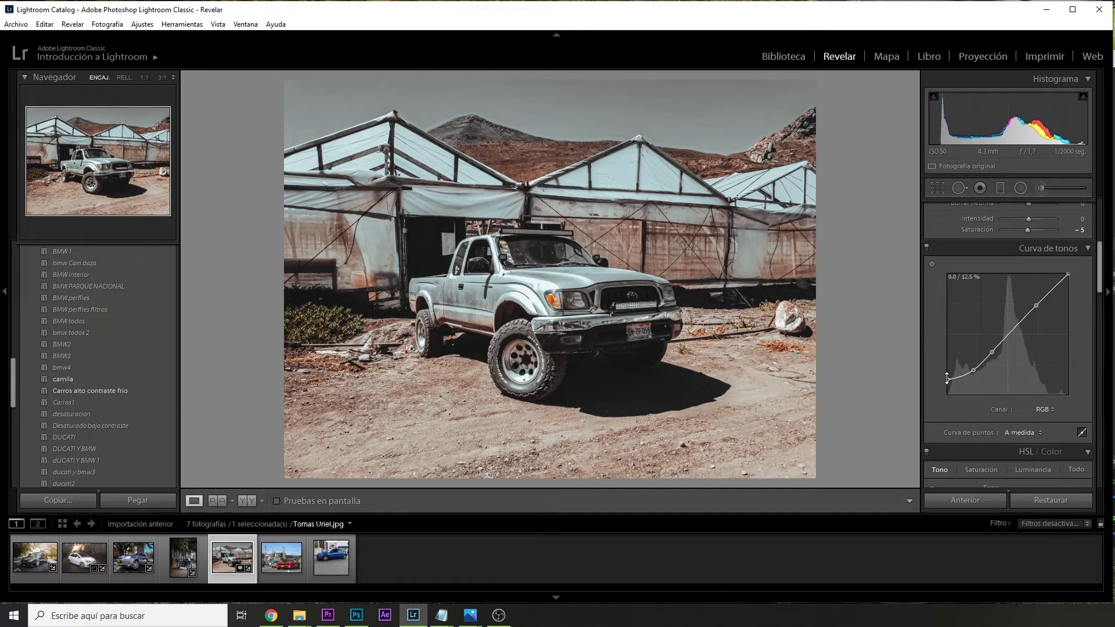
- Lift the Tone Curve black point to fade blacks and nudge the highlights brighter
mouse_move(947, 378)
mouse_down()
mouse_move(943, 370)
mouse_move(973, 368)
mouse_up()
drag(1037, 305, 1036, 302)
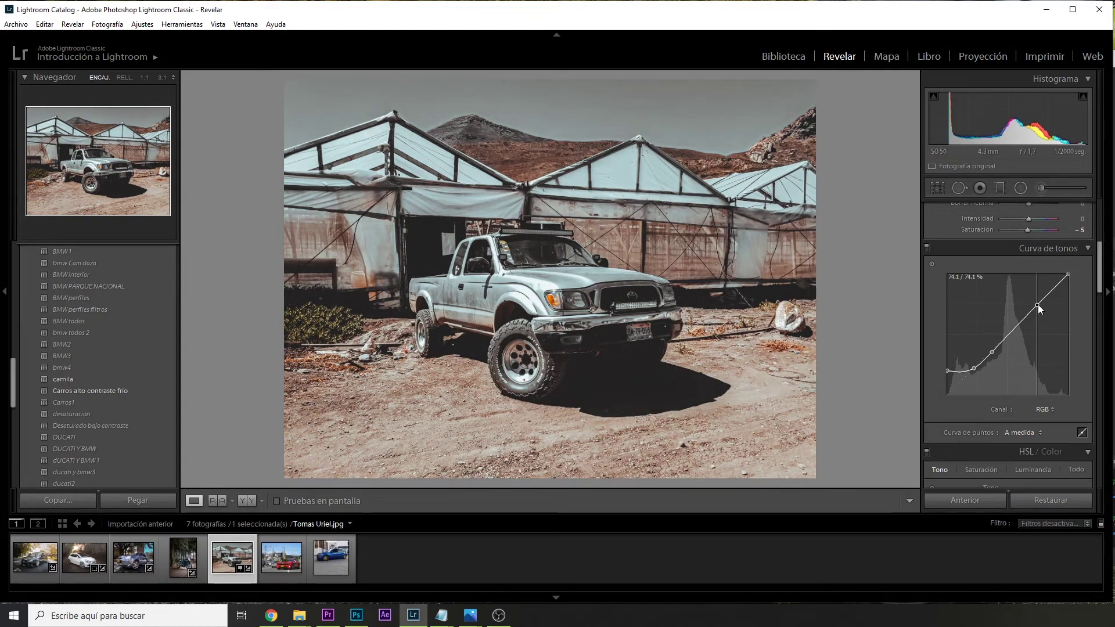
scroll(983, 318, up, 3)
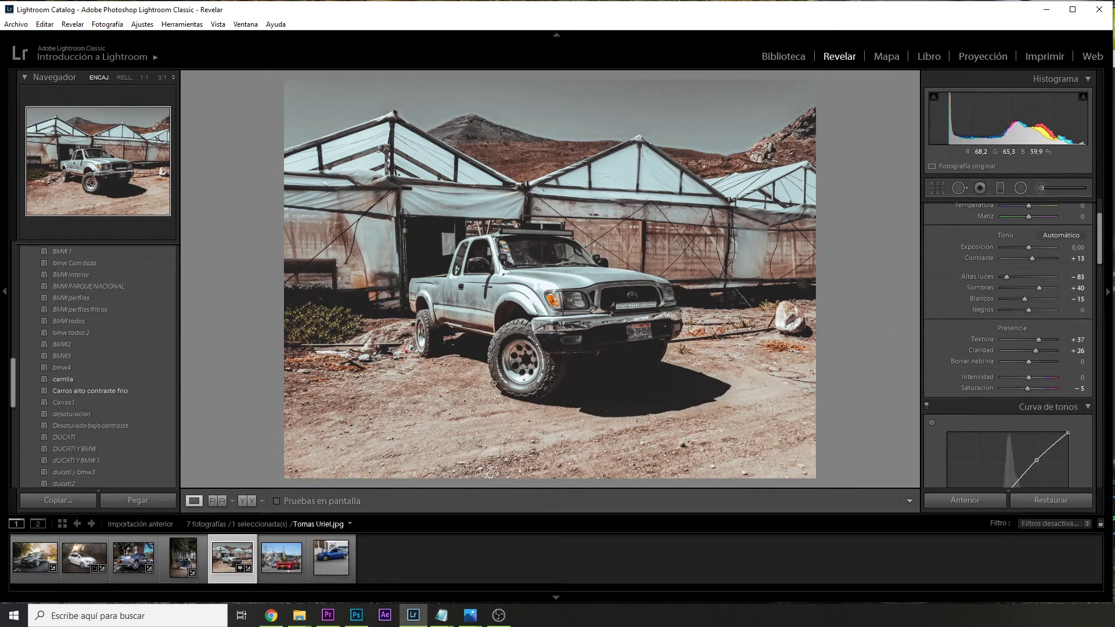
- Add a graduated filter over the lower photo with more Clarity and Dehaze, less Saturation
click(1005, 187)
drag(581, 347, 584, 433)
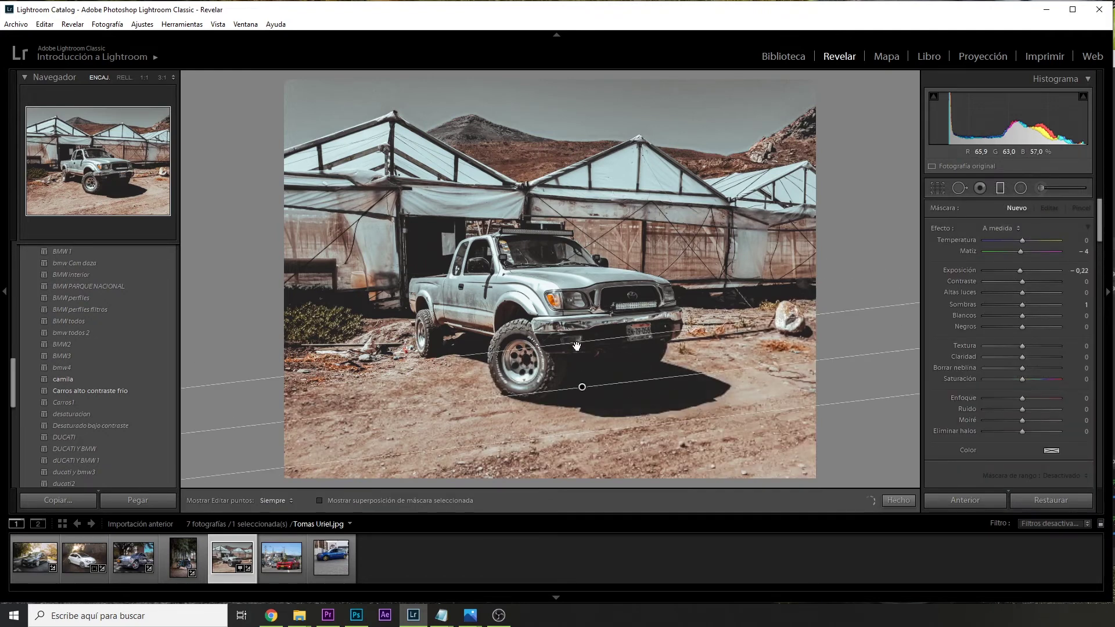
drag(1022, 356, 1049, 368)
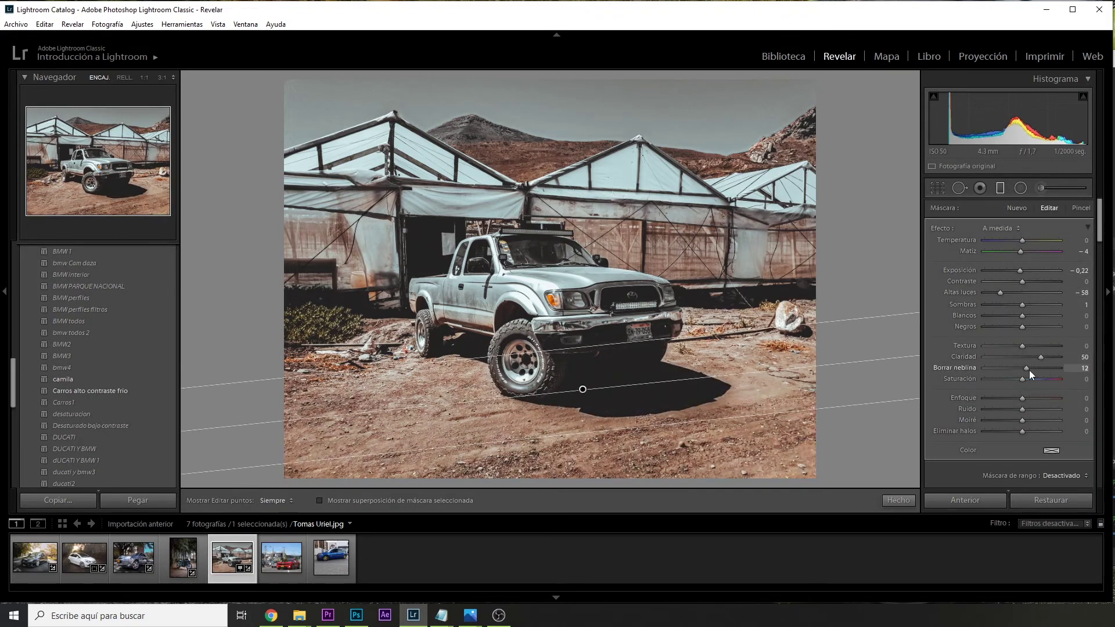
drag(1022, 327, 1022, 332)
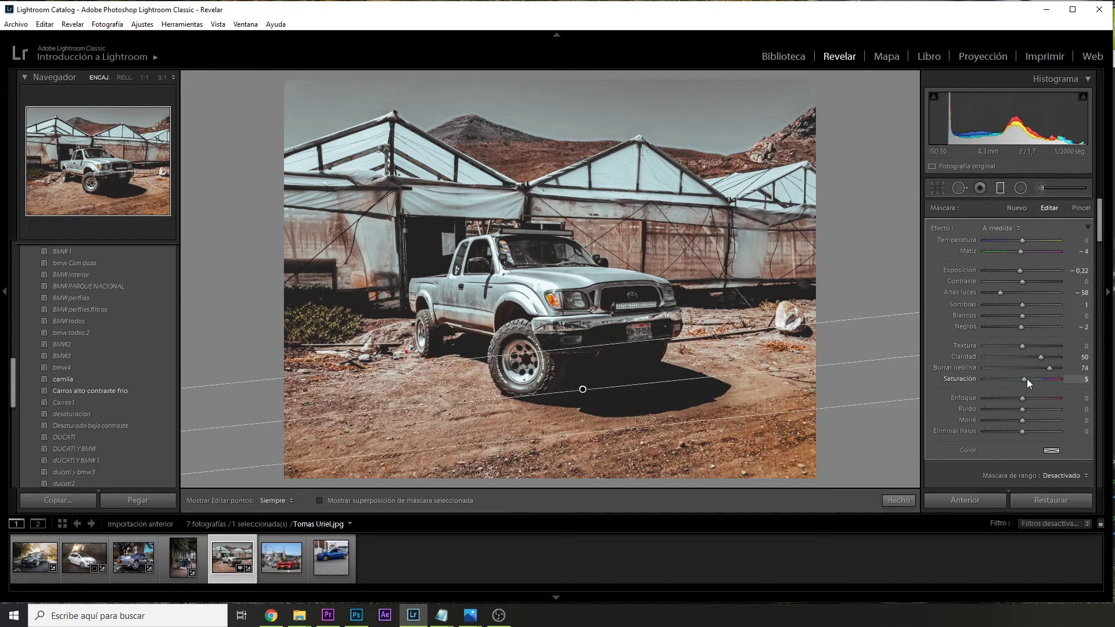
drag(1026, 379, 1023, 377)
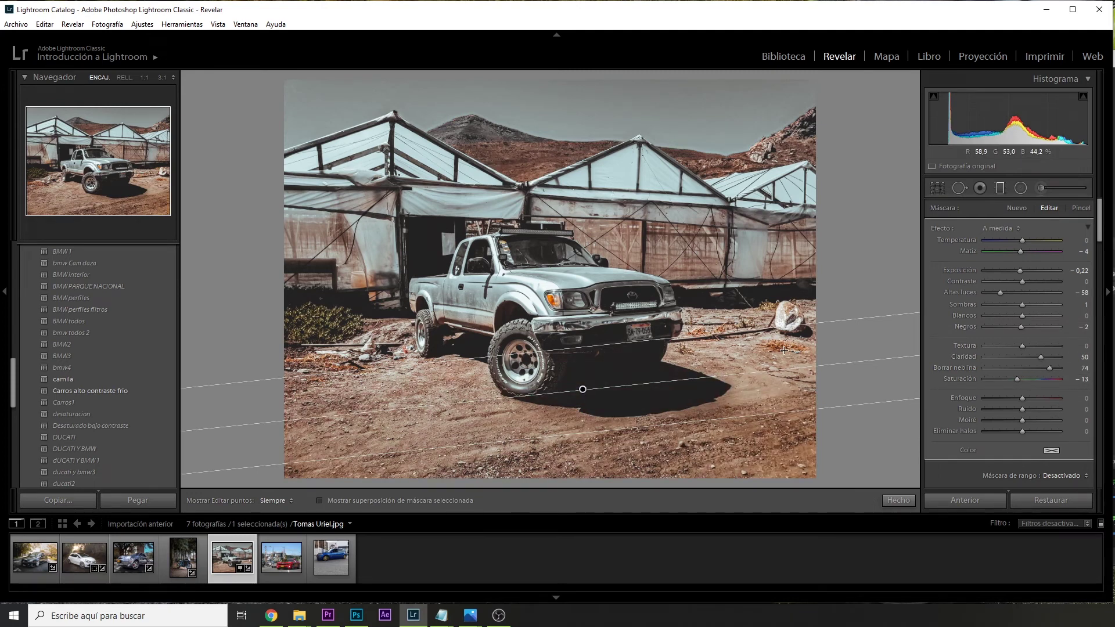
key(Delete)
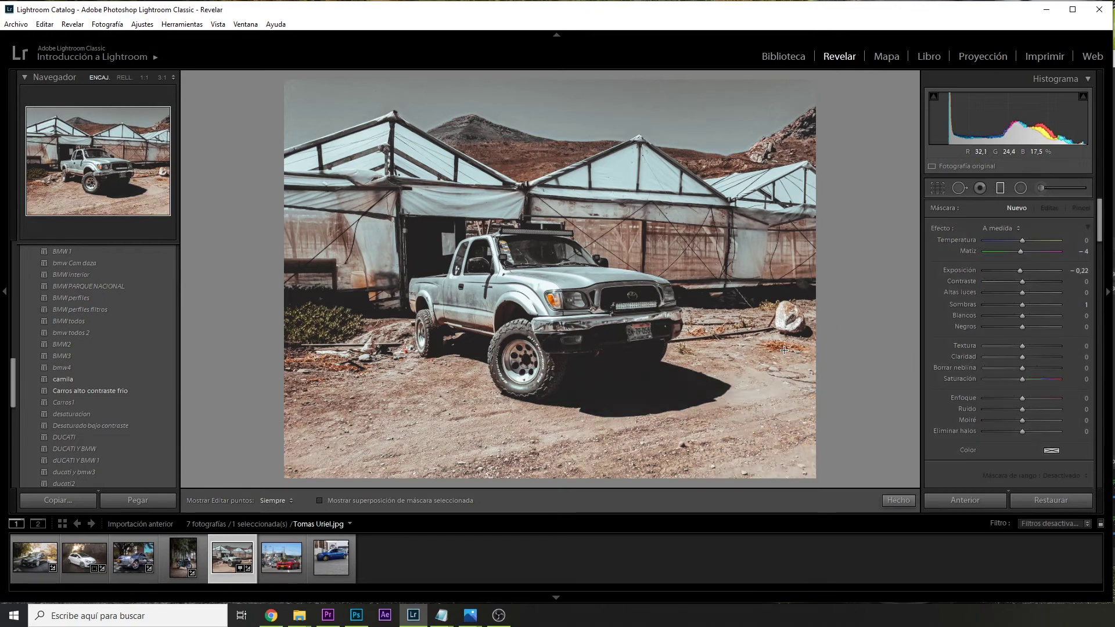
key(ctrl+z)
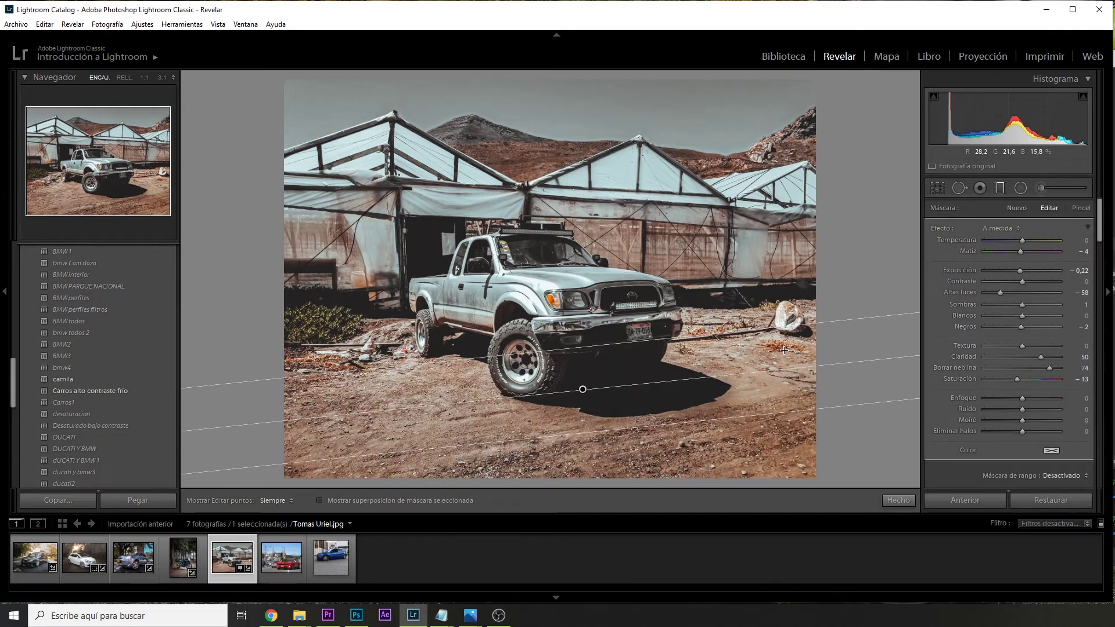
key(m)
- Set the Effects vignette Amount to -15 to darken the edges slightly
scroll(1043, 395, down, 5)
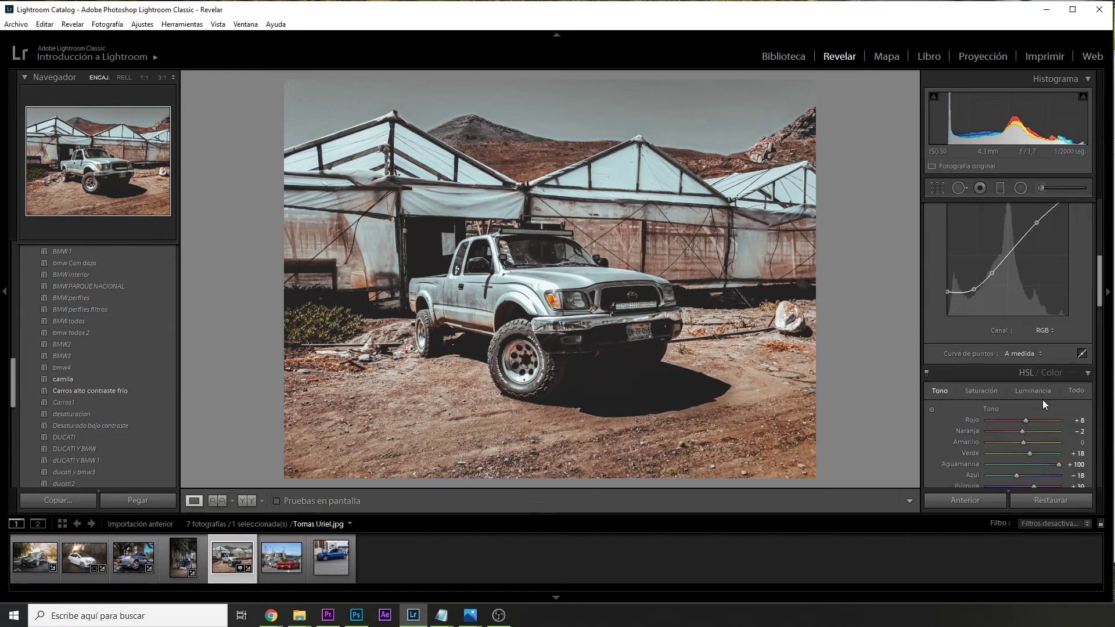
scroll(1043, 400, down, 5)
scroll(1042, 399, down, 5)
drag(1026, 402, 1023, 403)
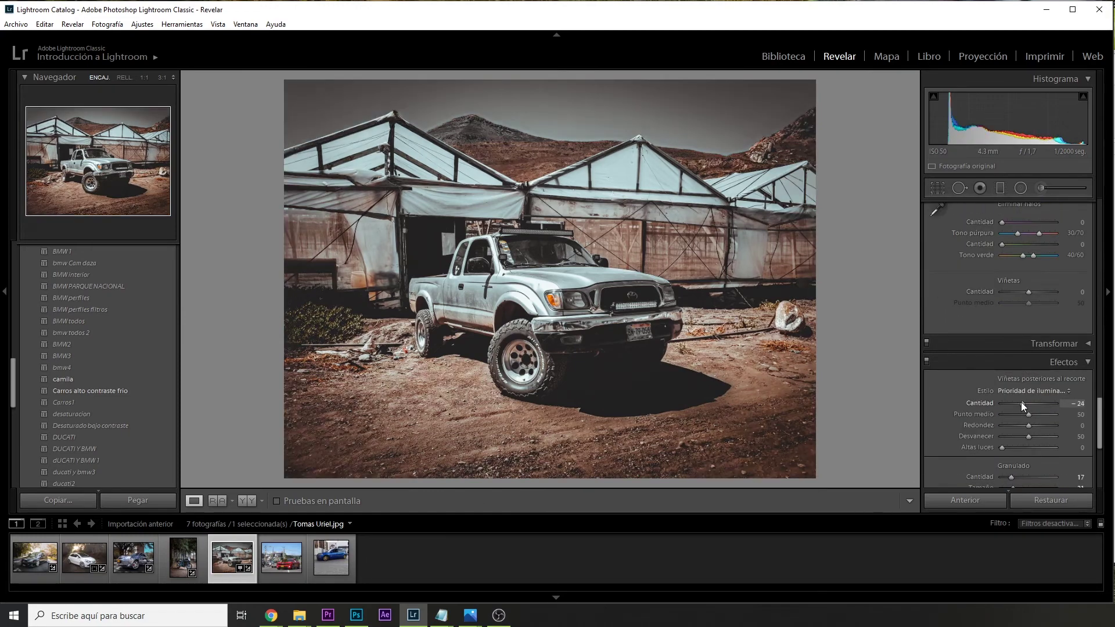
scroll(1031, 402, down, 2)
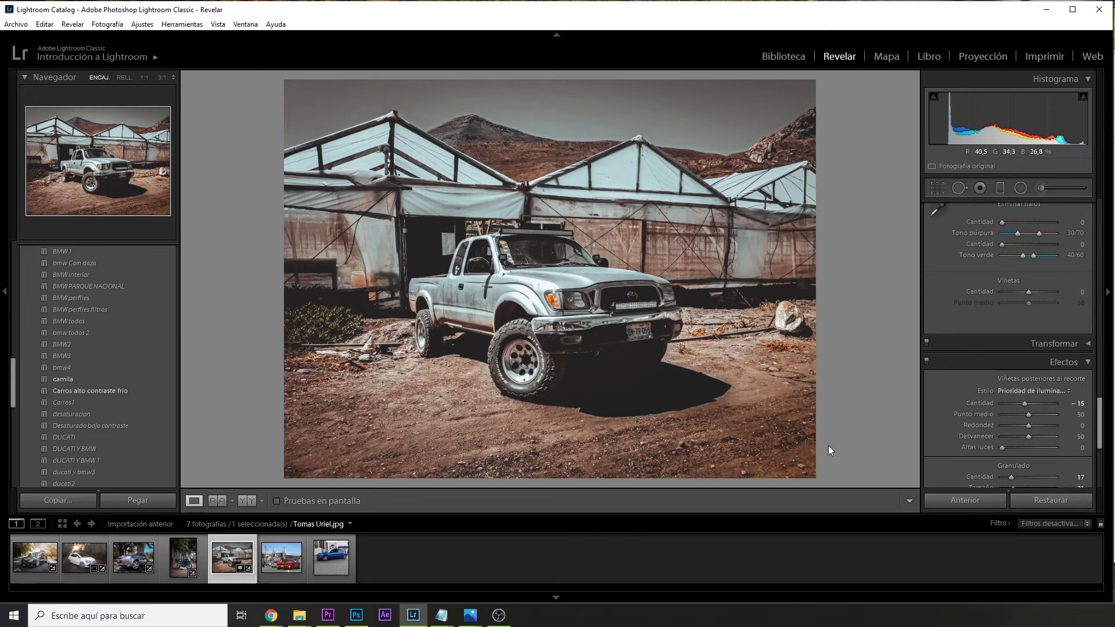
- Compare the edited truck photo with its unedited original in the Before/After side-by-side view
click(1032, 501)
key(ctrl+z)
key(y)
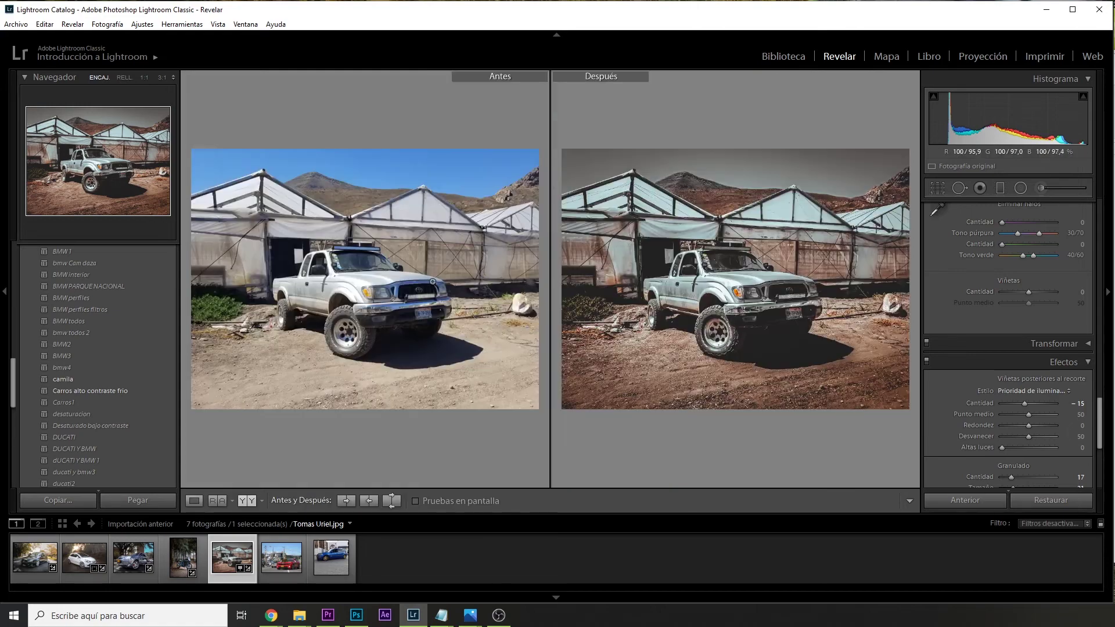